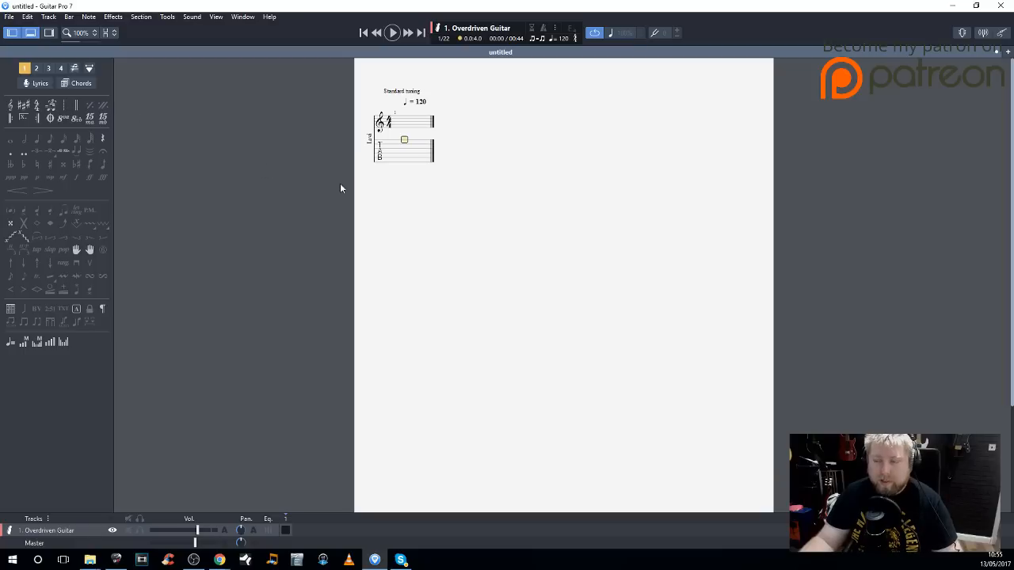
# Move the edit cursor between the different strings of the first tablature bar
pyautogui.click(400, 145)
pyautogui.click(400, 126)
pyautogui.click(400, 149)
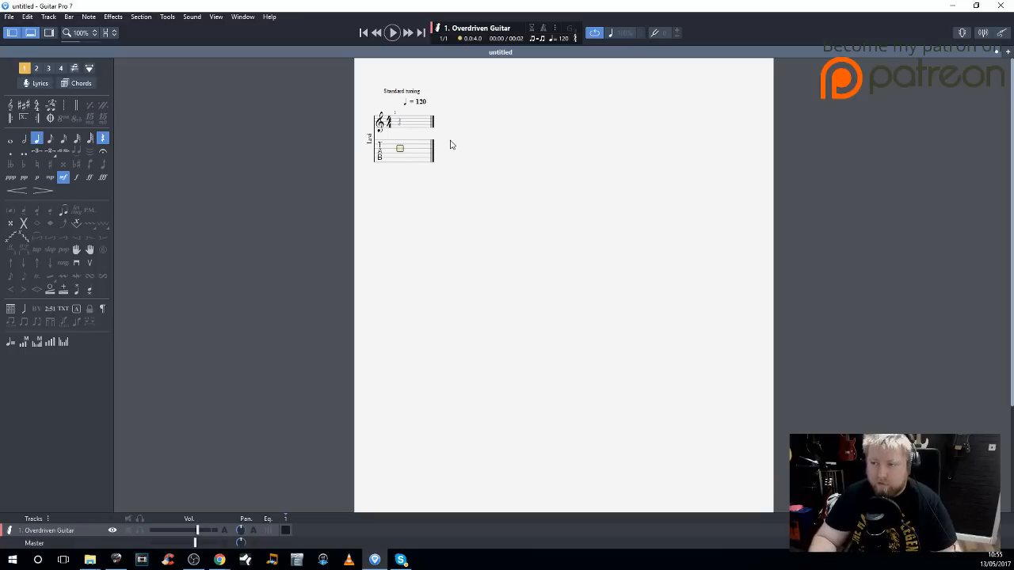
pyautogui.press('Up')
pyautogui.press('Down')
pyautogui.press('Down')
pyautogui.click(400, 144)
pyautogui.click(401, 140)
pyautogui.click(402, 150)
pyautogui.click(397, 160)
pyautogui.click(402, 147)
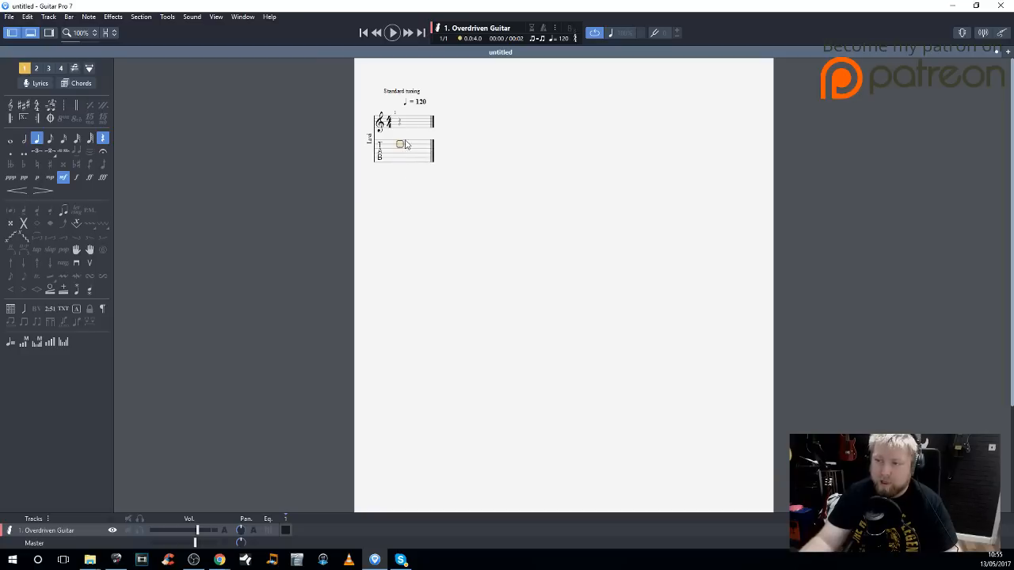
pyautogui.press('Down')
pyautogui.press('Down')
pyautogui.press('Down')
pyautogui.press('Down')
# Enter fret 5 on the second string at the first beat of the bar
pyautogui.press('Up')
pyautogui.press('Up')
pyautogui.press('Up')
pyautogui.press('Up')
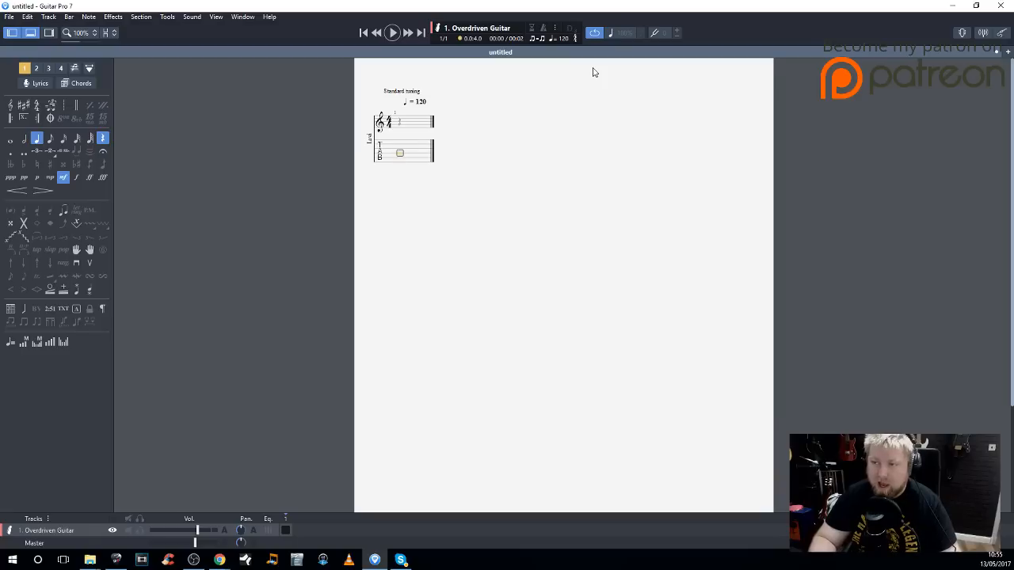
pyautogui.press('Up')
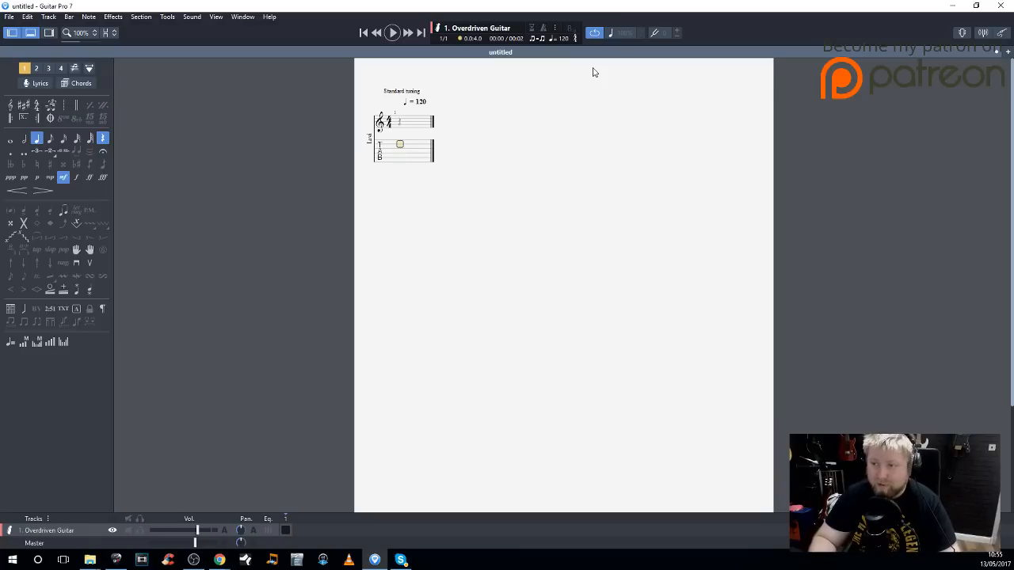
pyautogui.write('0')
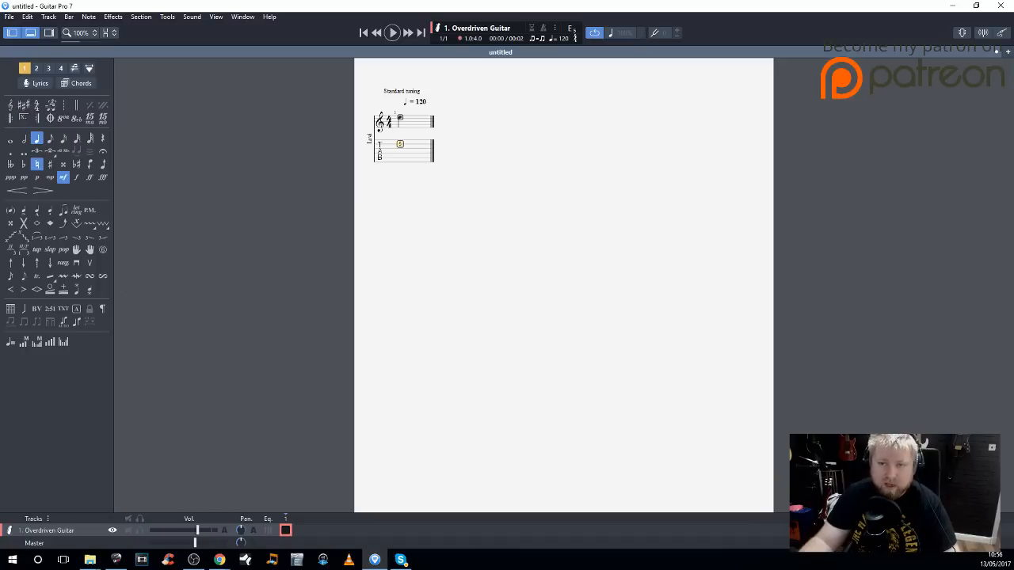
# Try the F4, C3 and C4 clefs in the track's clef settings
pyautogui.click(11, 105)
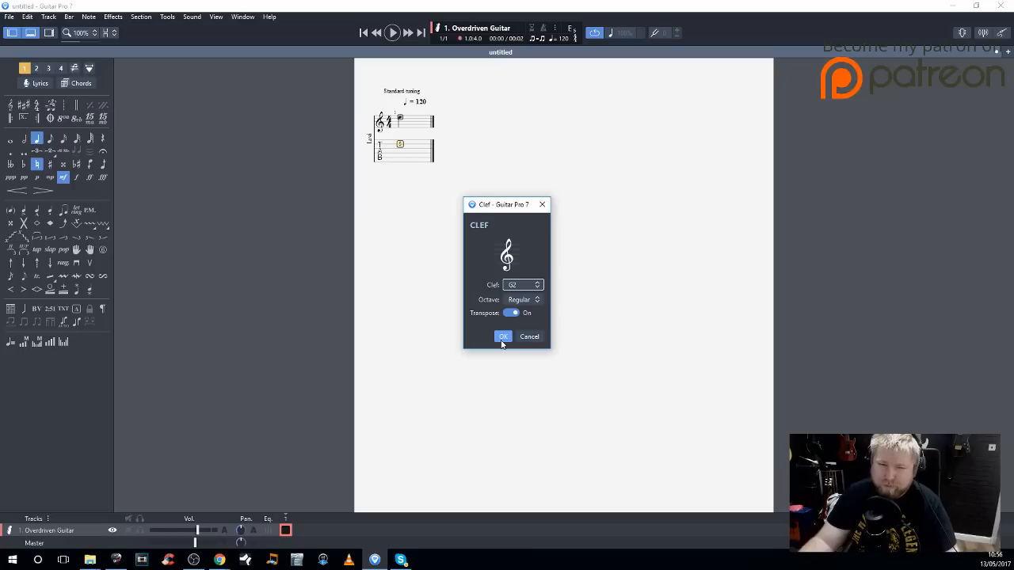
pyautogui.click(528, 287)
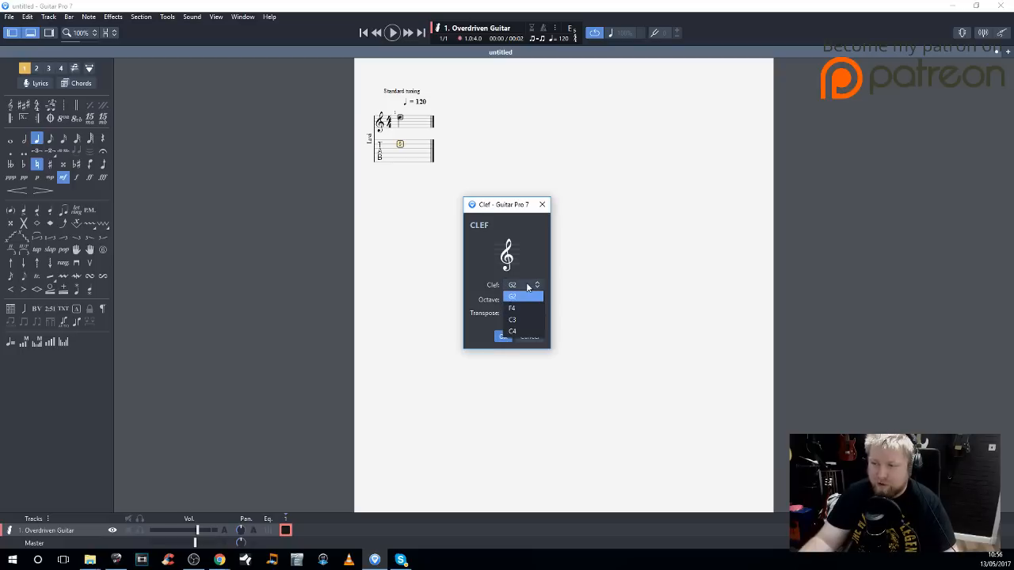
pyautogui.click(512, 308)
pyautogui.click(520, 285)
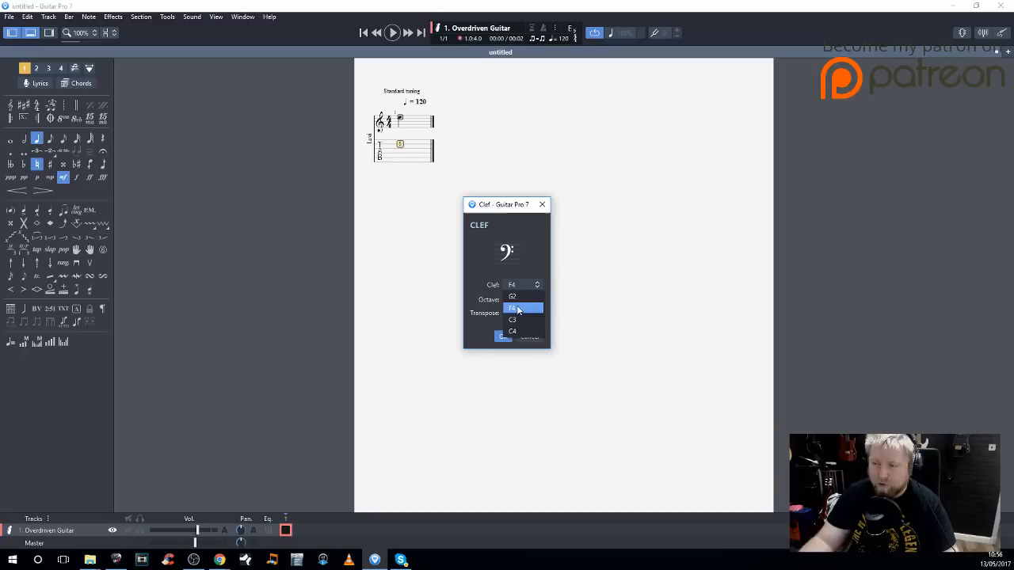
pyautogui.click(513, 321)
pyautogui.click(528, 287)
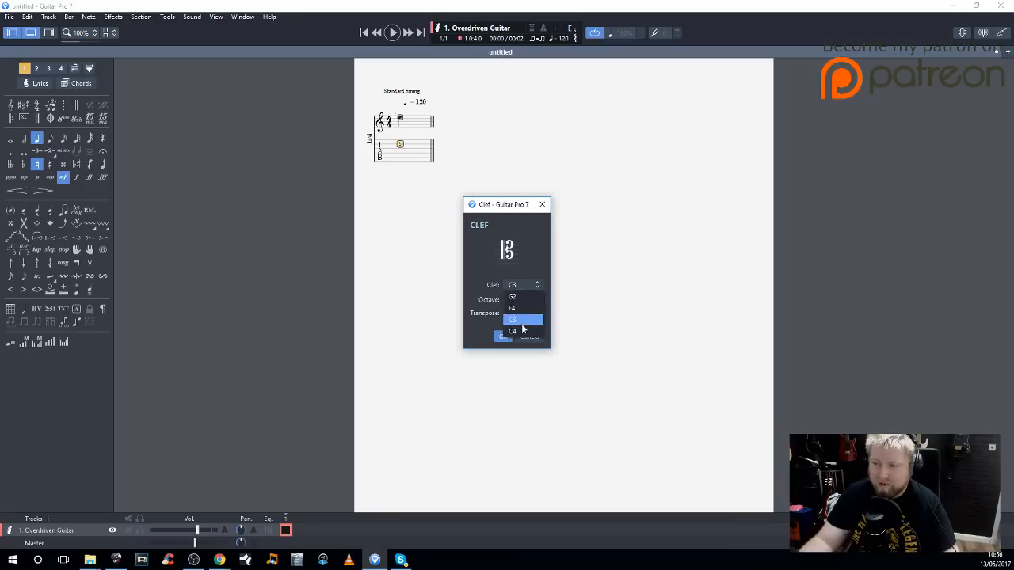
pyautogui.click(523, 330)
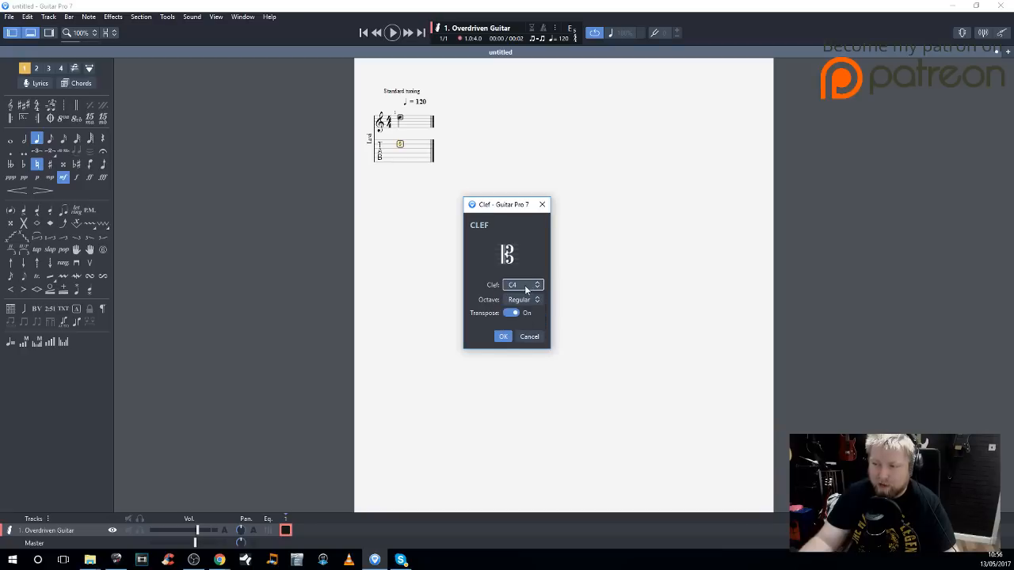
# Set the clef to G2 with the Regular octave and apply it
pyautogui.click(526, 286)
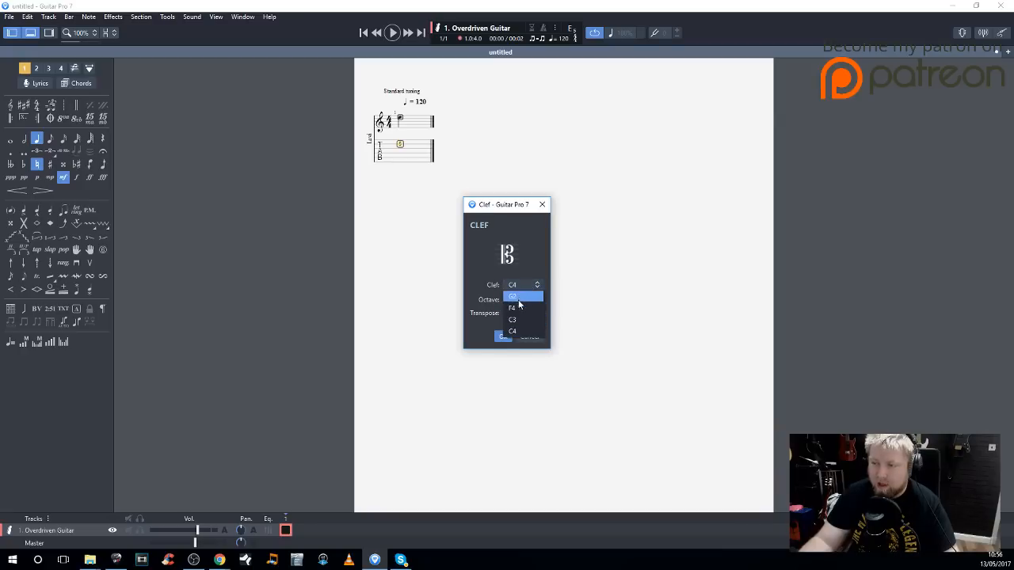
pyautogui.click(517, 296)
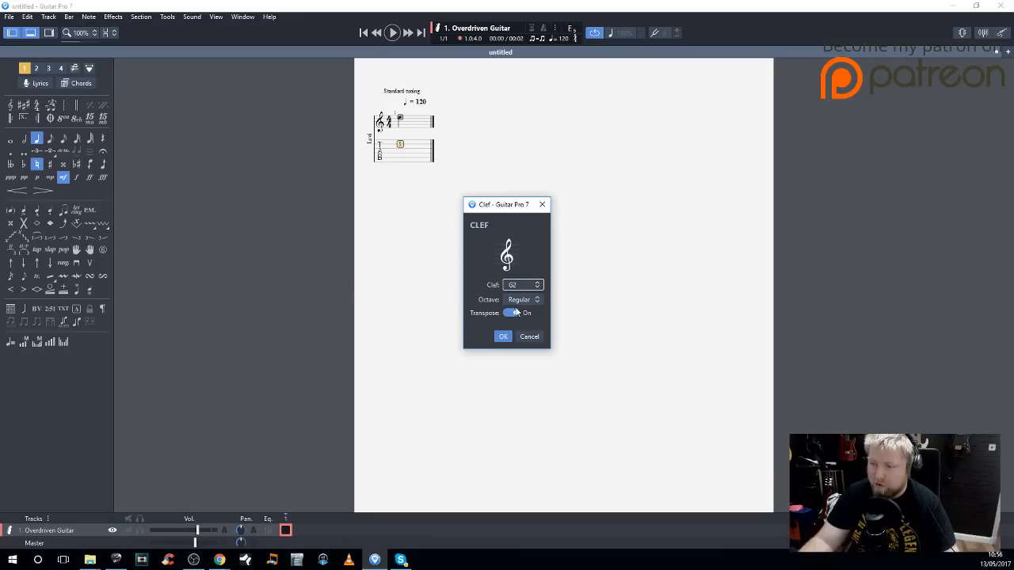
pyautogui.click(529, 303)
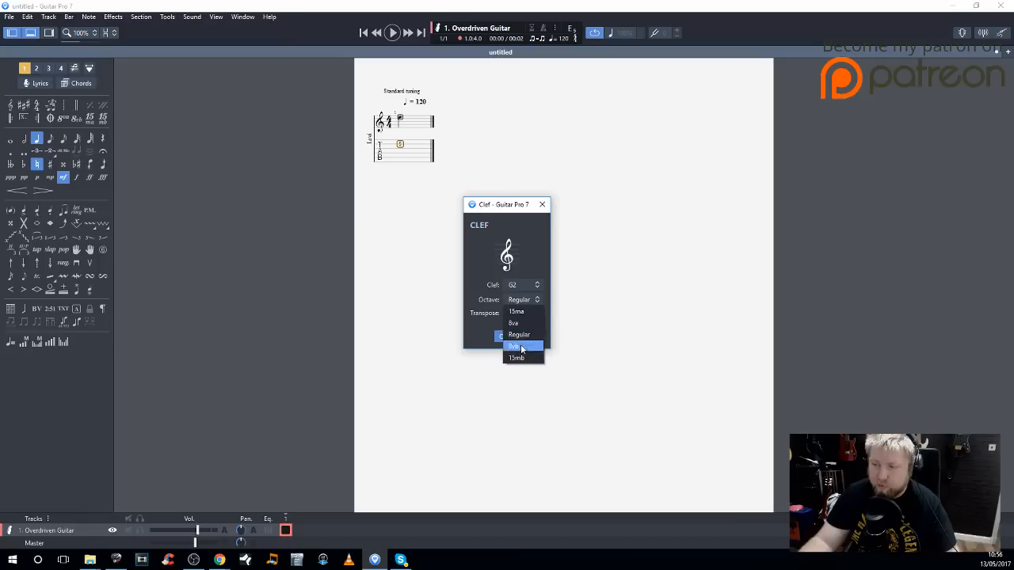
pyautogui.click(523, 303)
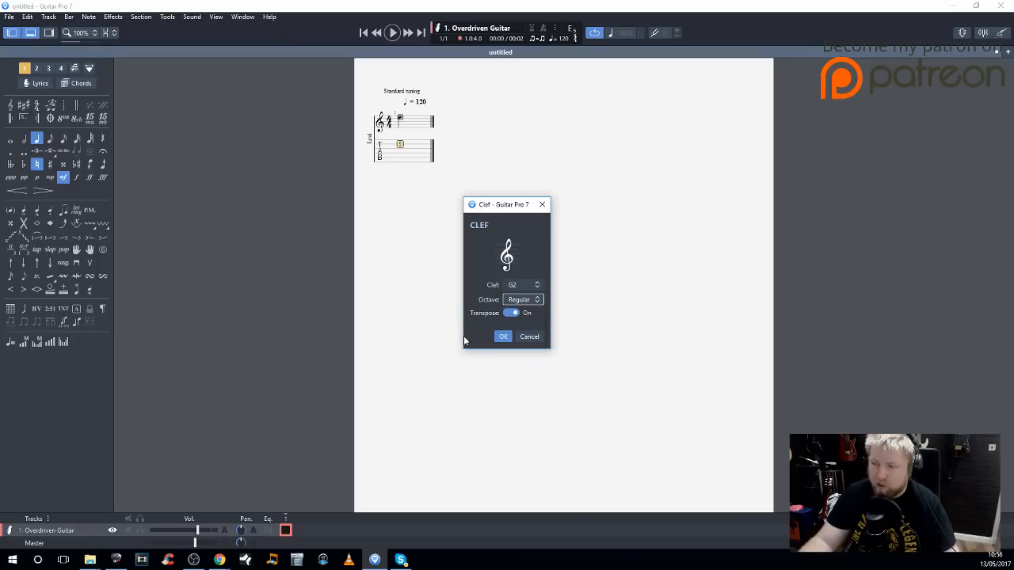
pyautogui.click(505, 337)
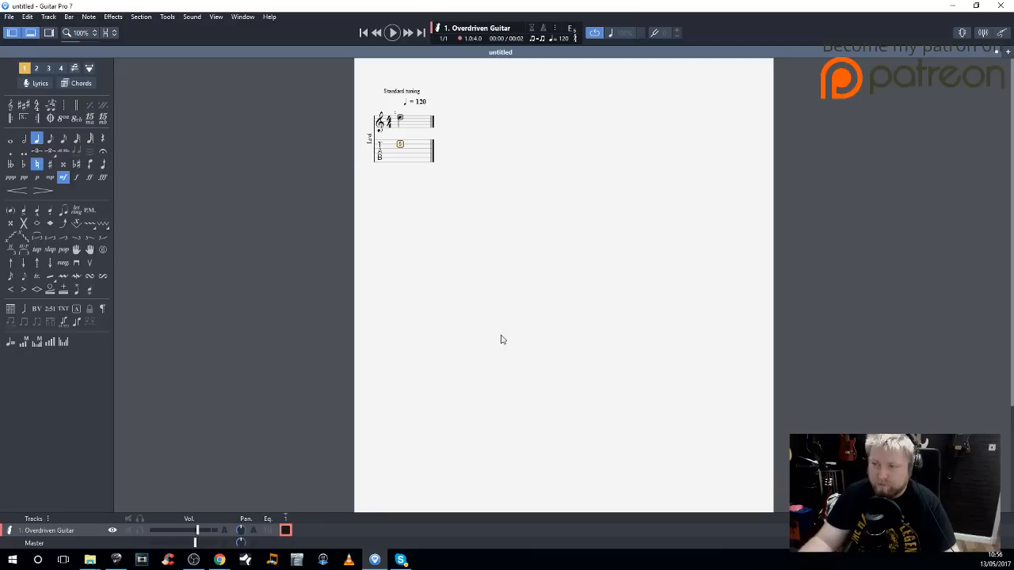
# Set the key signature to A major
pyautogui.click(25, 106)
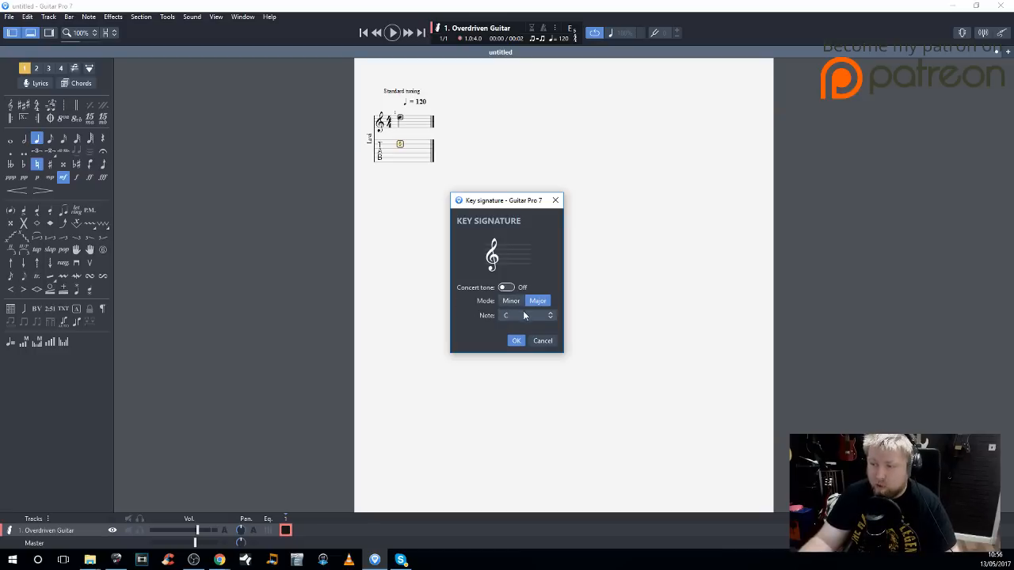
pyautogui.click(524, 317)
pyautogui.scroll(-2, 519, 414)
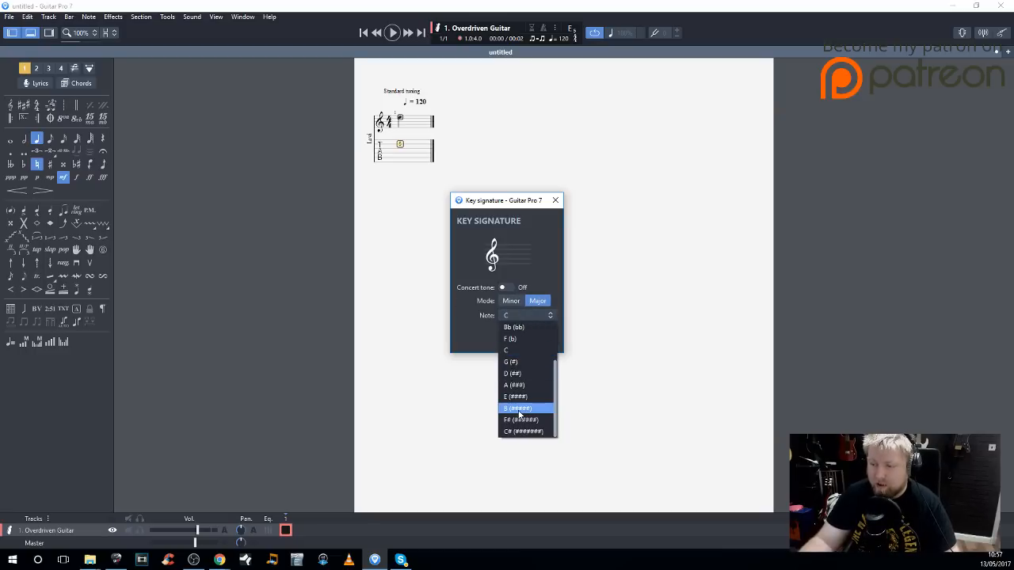
pyautogui.click(516, 386)
pyautogui.click(517, 342)
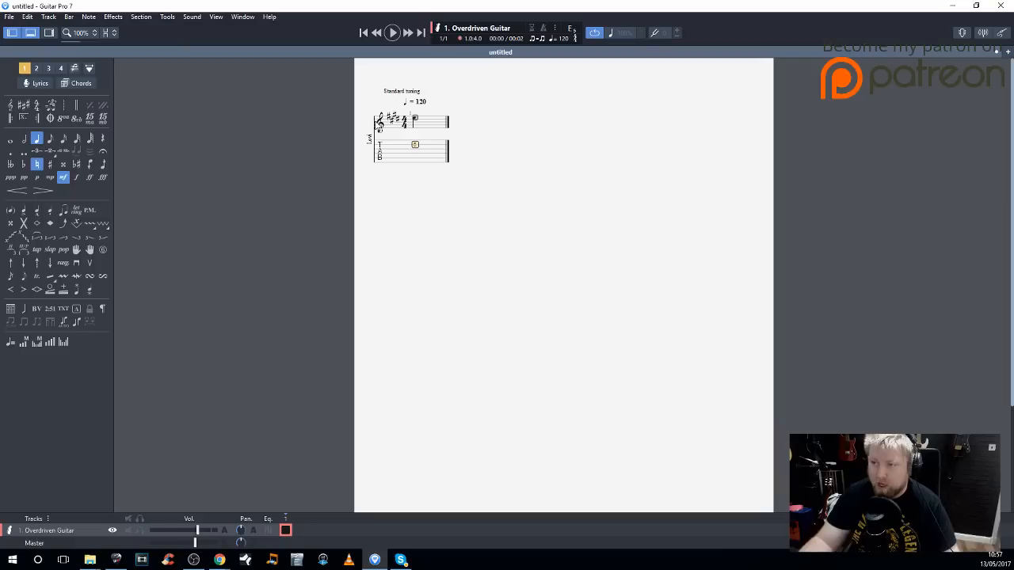
# Try a custom 7/8 time signature in the time signature settings
pyautogui.click(40, 106)
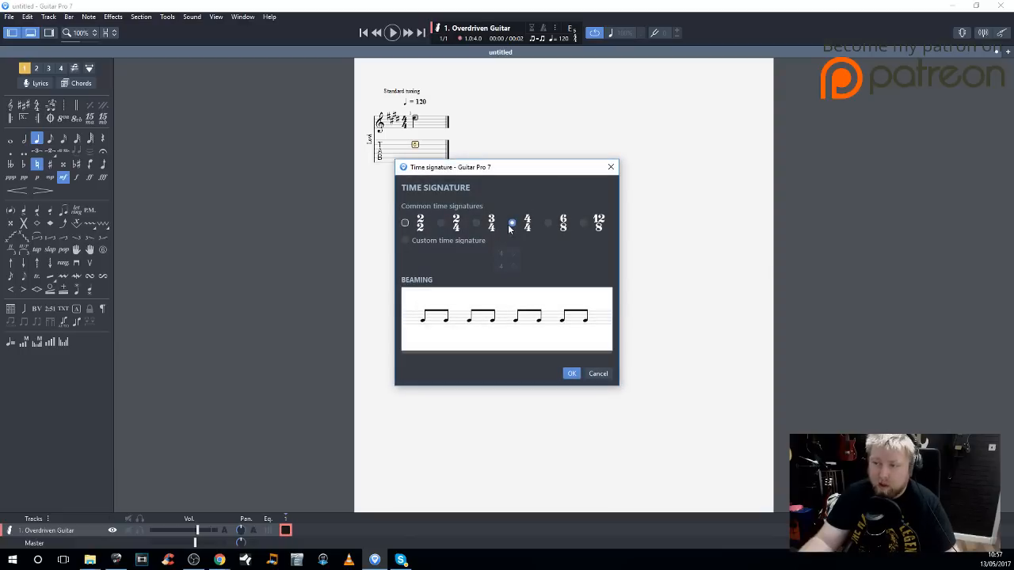
pyautogui.click(478, 222)
pyautogui.click(513, 222)
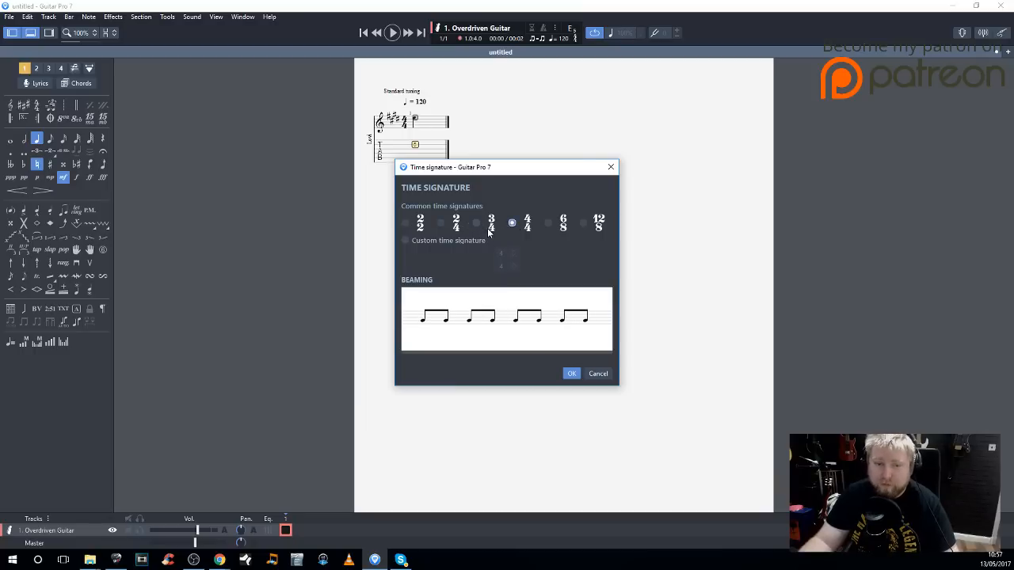
pyautogui.click(410, 240)
pyautogui.click(502, 252)
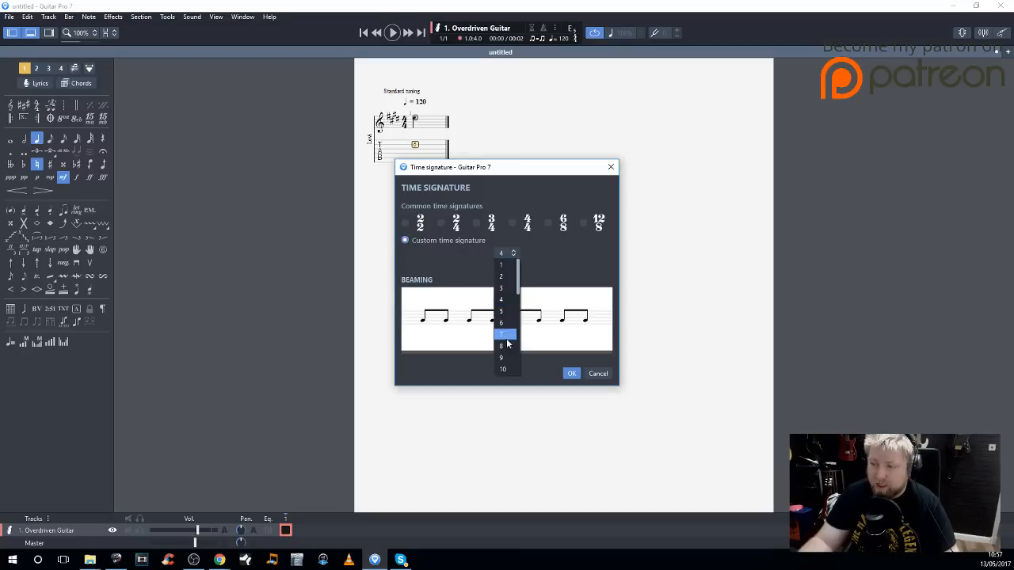
pyautogui.click(507, 336)
pyautogui.click(507, 267)
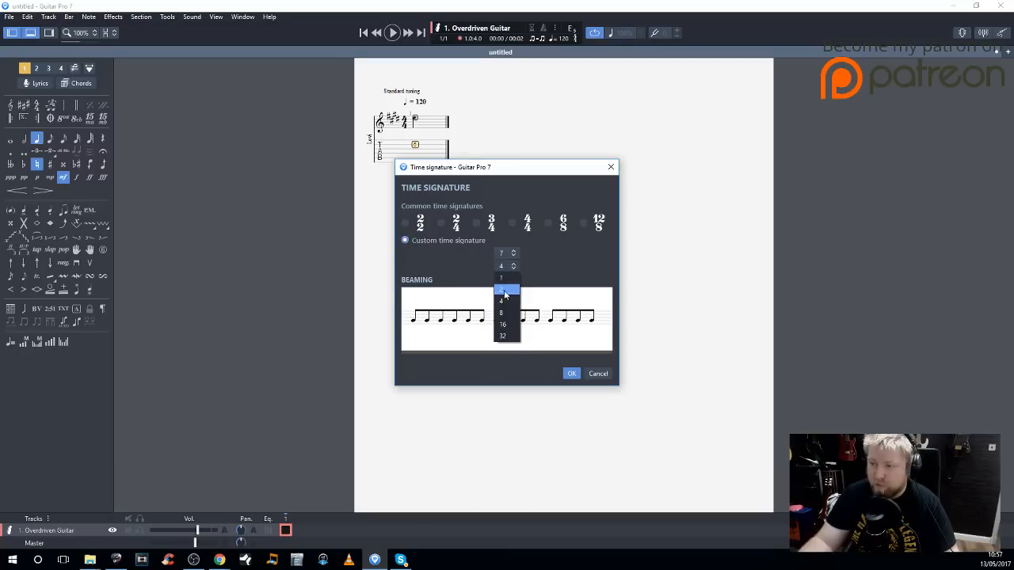
pyautogui.click(502, 313)
# Regroup the 7/8 beaming into groups of two, two and three eighth notes
pyautogui.click(473, 317)
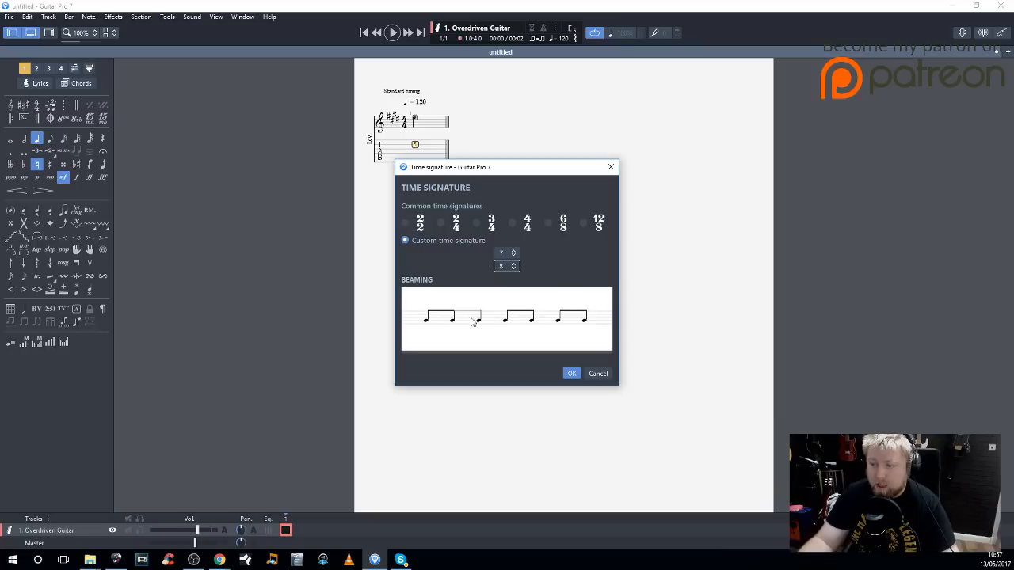
pyautogui.click(497, 312)
pyautogui.click(526, 315)
pyautogui.click(548, 317)
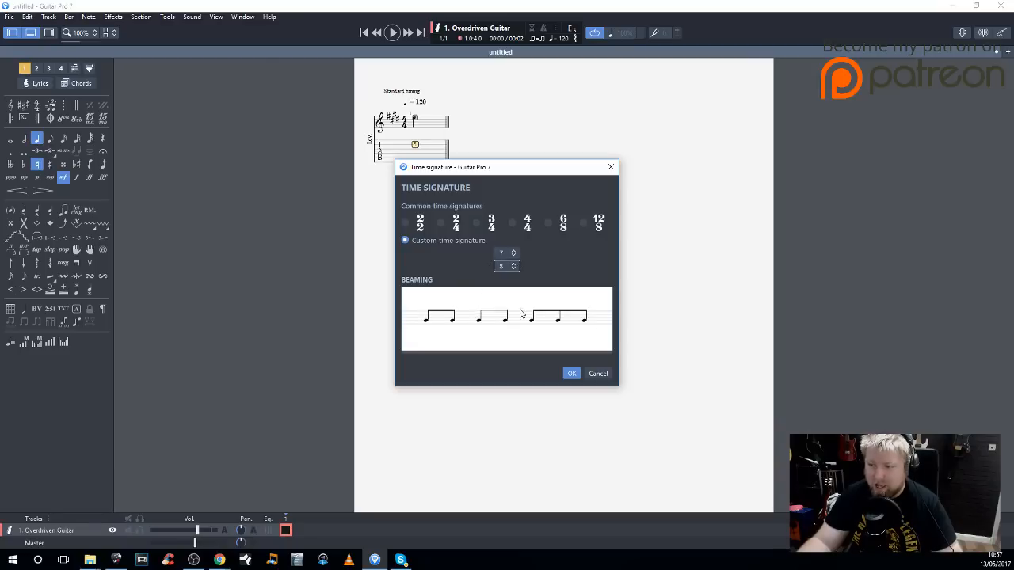
# Choose the common 4/4 time signature and beam its eighth notes in two groups of four
pyautogui.click(508, 225)
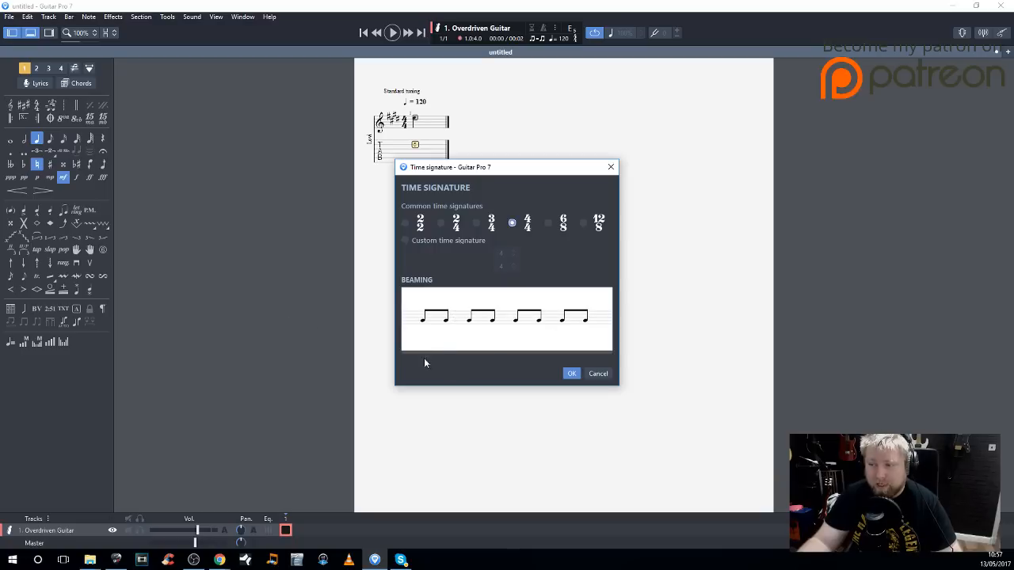
pyautogui.click(463, 314)
pyautogui.click(541, 317)
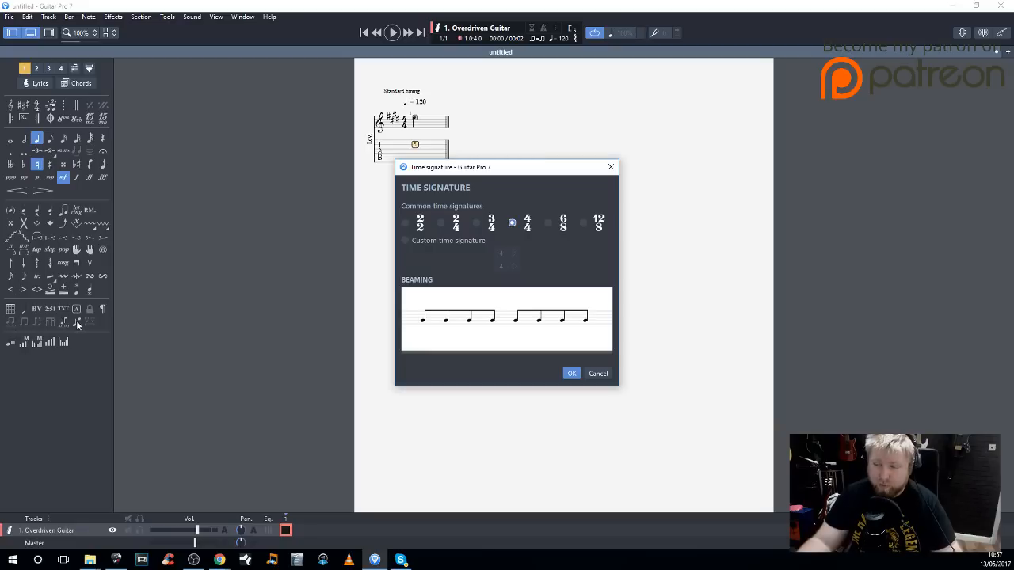
# Regroup the 4/4 beaming into three, three and two eighth notes and apply the time signature
pyautogui.click(457, 311)
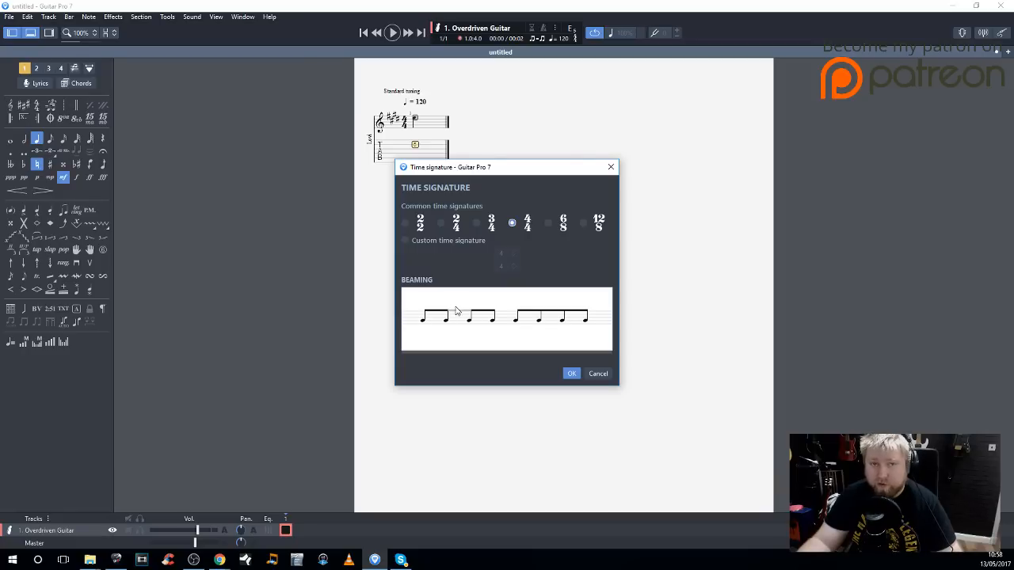
pyautogui.click(450, 312)
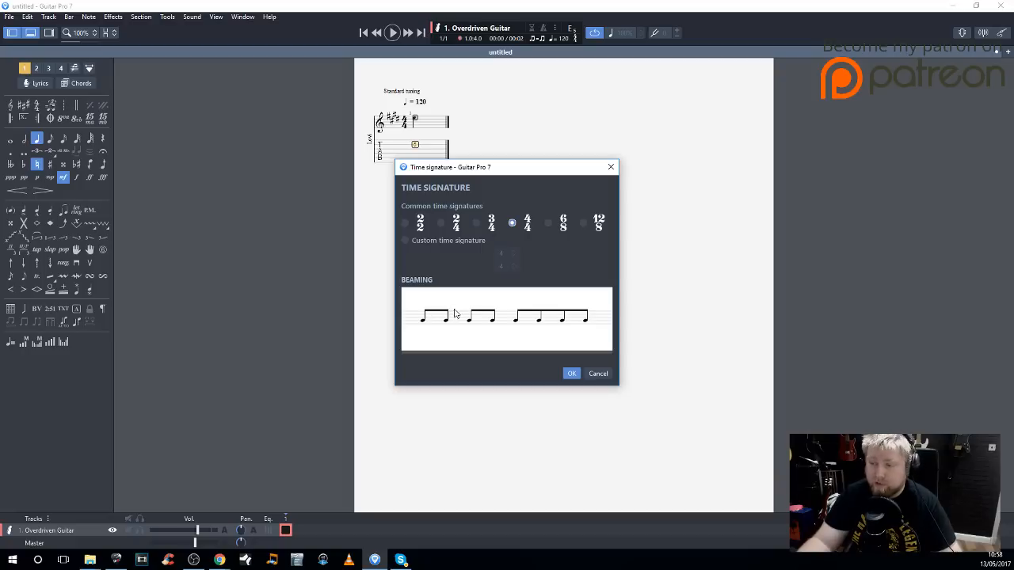
pyautogui.click(492, 316)
pyautogui.click(502, 314)
pyautogui.click(553, 314)
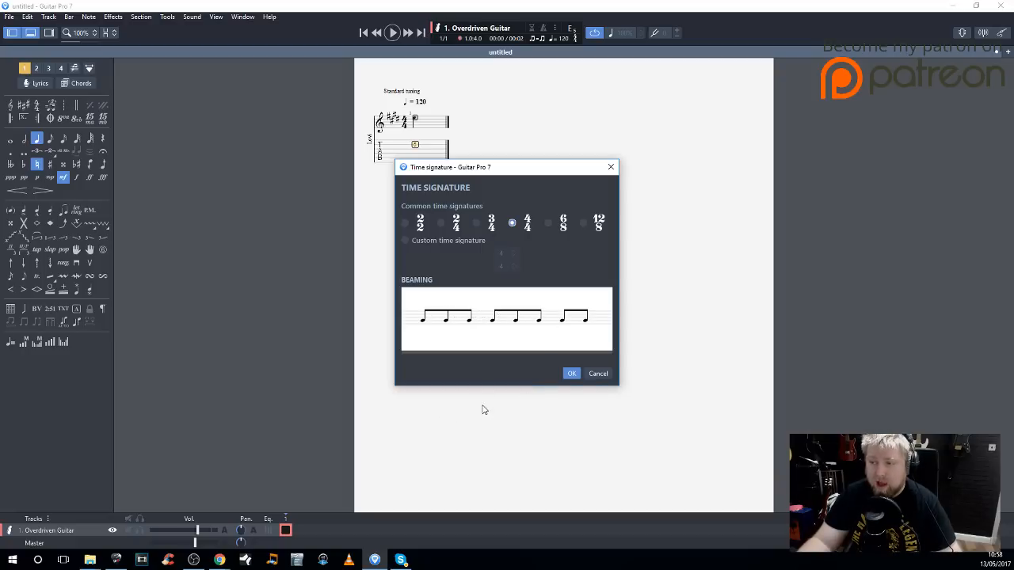
pyautogui.click(575, 375)
# Change the note to an eighth and repeat it until eight eighth notes fill the first bar, removing the surplus beat
pyautogui.press('-')
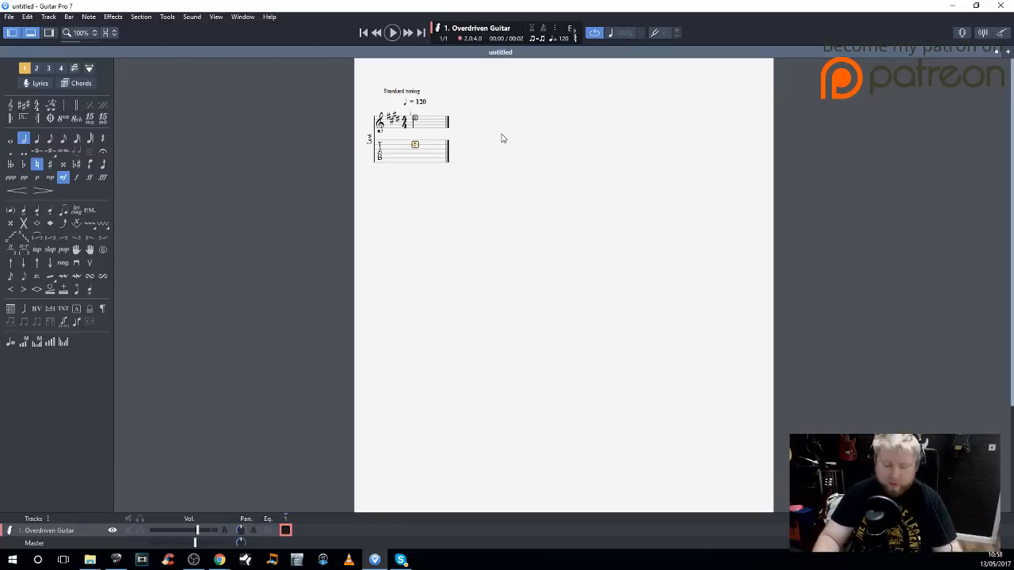
pyautogui.press('+')
pyautogui.press('+')
pyautogui.press('c')
pyautogui.press('c')
pyautogui.press('c')
pyautogui.press('c')
pyautogui.press('c')
pyautogui.press('c')
pyautogui.press('c')
pyautogui.press('c')
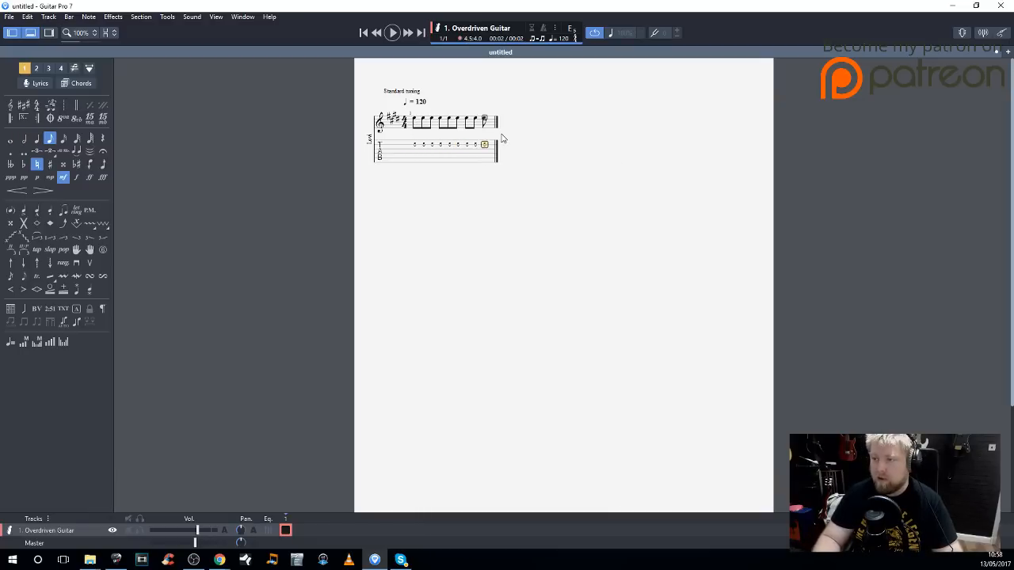
pyautogui.hotkey('ctrl', 'Delete')
# Copy the whole first bar and paste it to form a second bar of eighth notes
pyautogui.click(413, 145)
pyautogui.moveTo(411, 148); pyautogui.dragTo(499, 156)
pyautogui.hotkey('ctrl', 'c')
pyautogui.hotkey('ctrl', 'v')
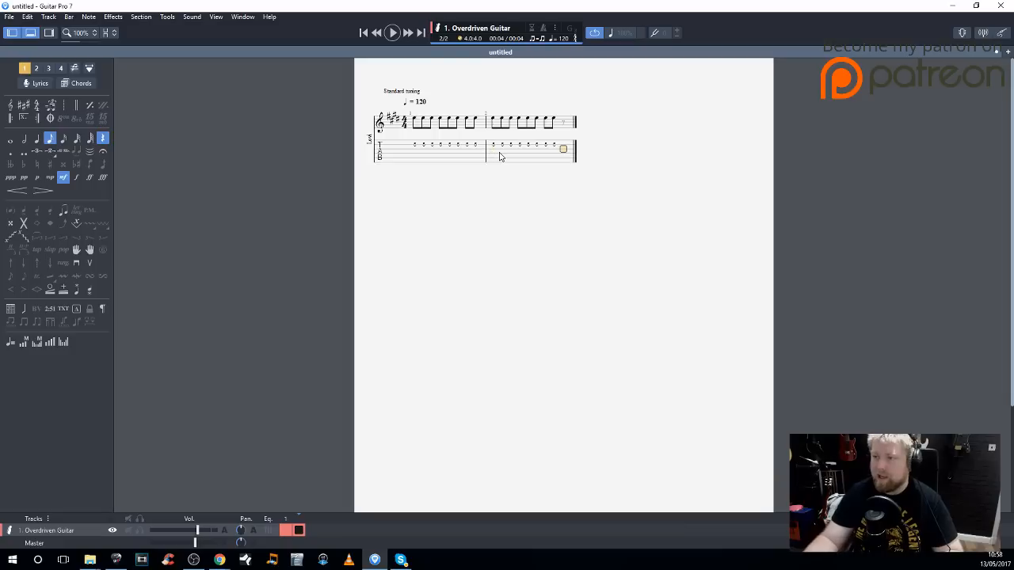
# Add an empty third bar after the second bar
pyautogui.click(441, 151)
pyautogui.click(406, 151)
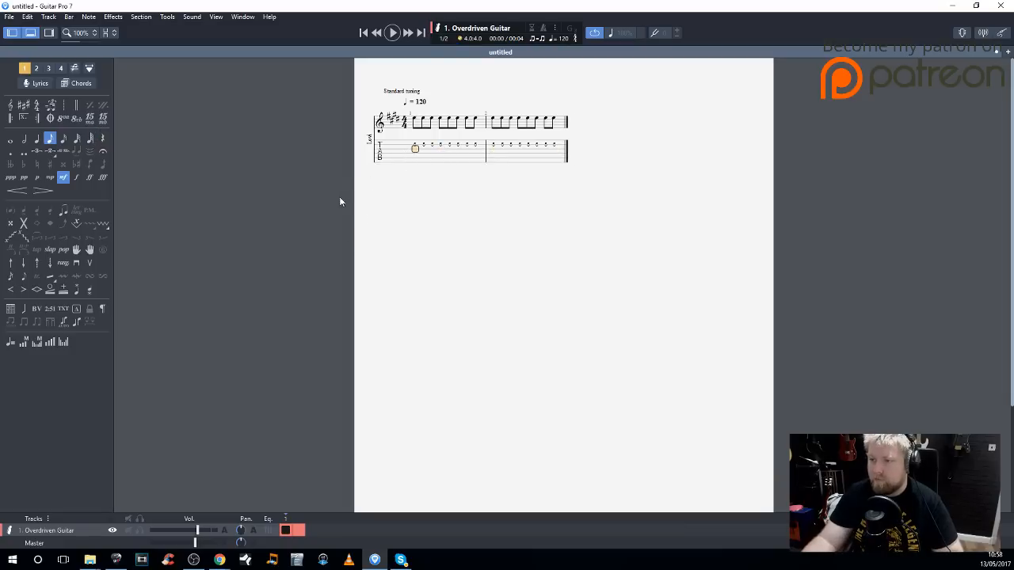
pyautogui.click(544, 156)
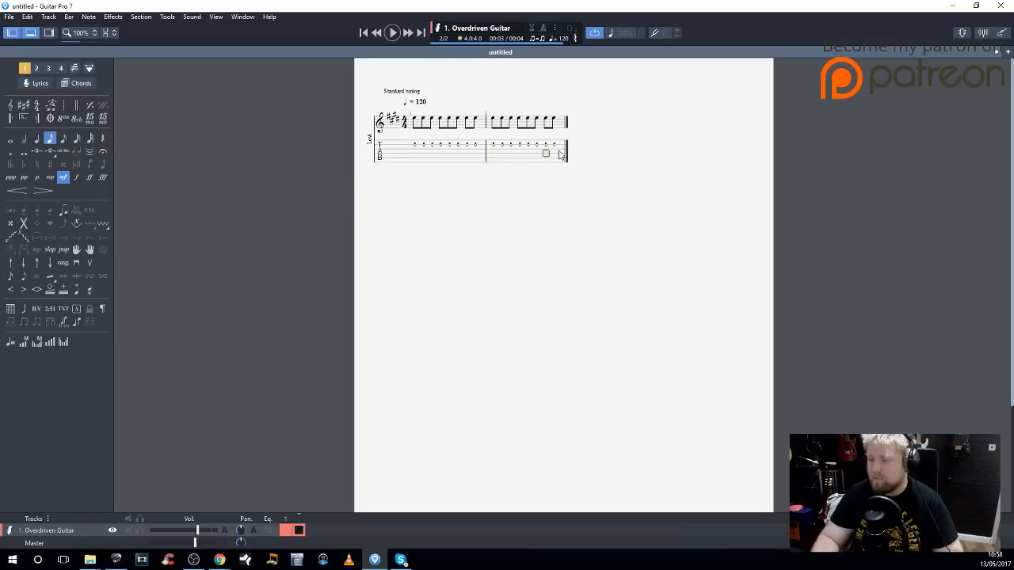
pyautogui.press('Right')
pyautogui.press('Right')
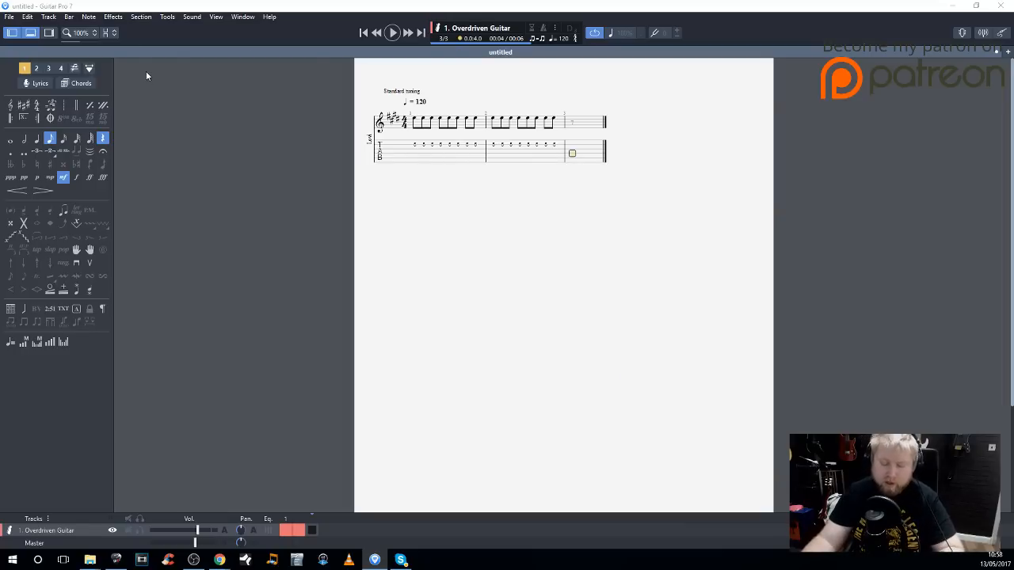
# Regroup the third bar's 4/4 beaming so that the first four eighth notes are joined, and apply it
pyautogui.hotkey('ctrl', 't')
pyautogui.moveTo(528, 167)
pyautogui.mouseDown()
pyautogui.moveTo(356, 190)
pyautogui.moveTo(208, 168)
pyautogui.moveTo(219, 78)
pyautogui.mouseUp()
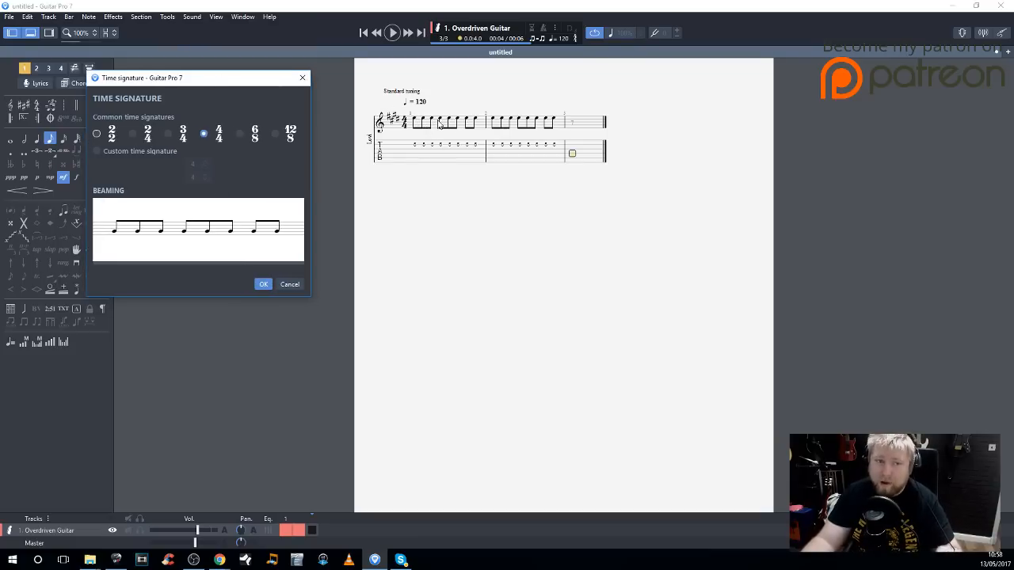
pyautogui.click(172, 227)
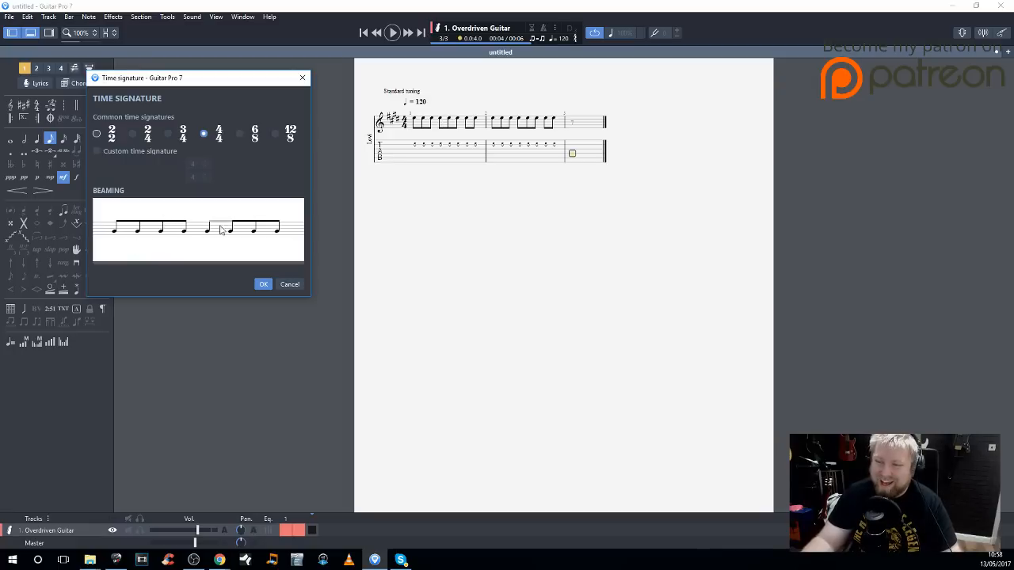
pyautogui.click(263, 284)
# Regroup the 4/4 beaming of the first two bars into four pairs of eighth notes and apply it
pyautogui.moveTo(413, 147); pyautogui.dragTo(556, 147)
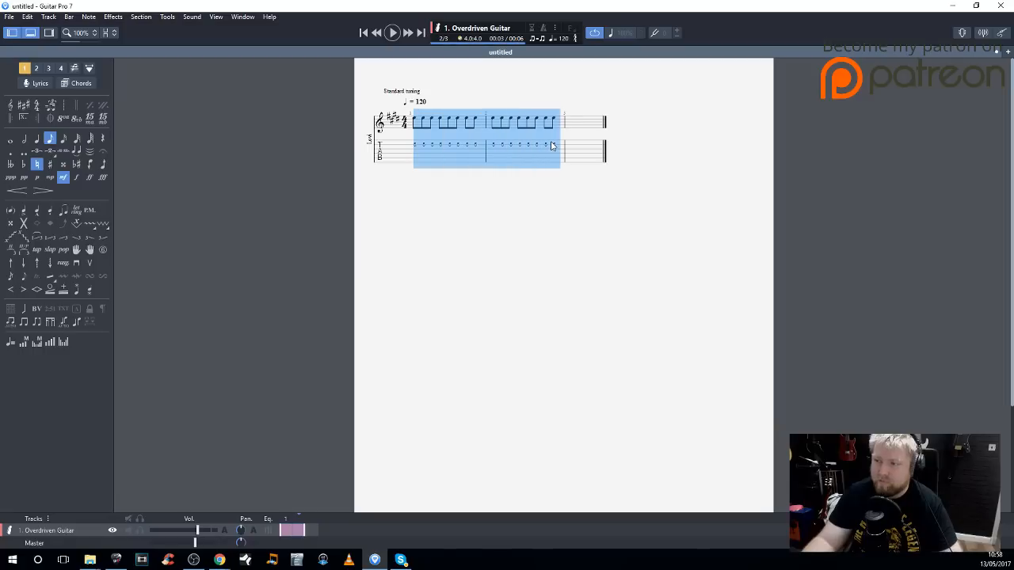
pyautogui.hotkey('ctrl', 't')
pyautogui.click(461, 311)
pyautogui.click(479, 311)
pyautogui.click(511, 312)
pyautogui.click(552, 315)
pyautogui.click(555, 321)
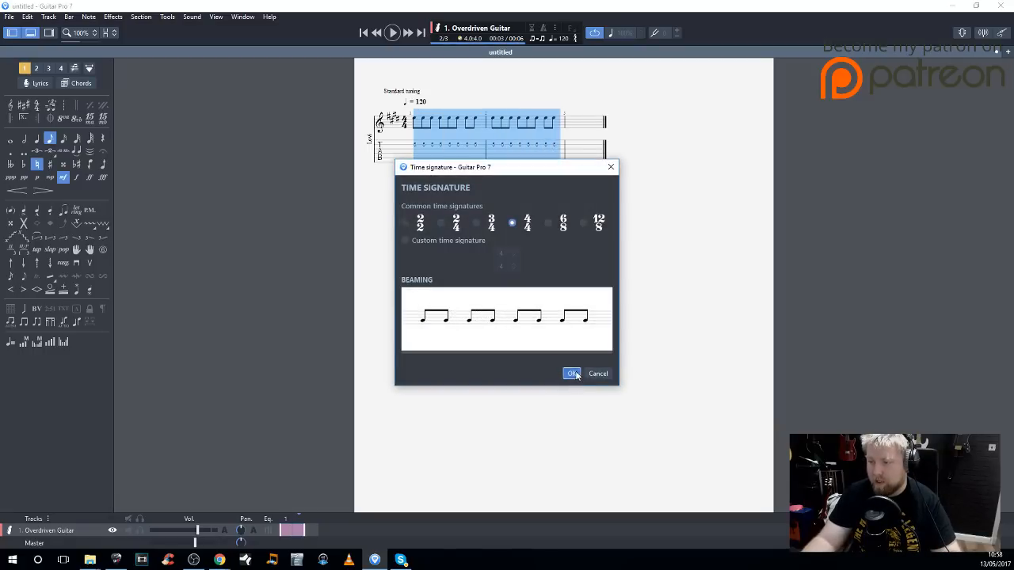
pyautogui.click(571, 373)
pyautogui.click(489, 144)
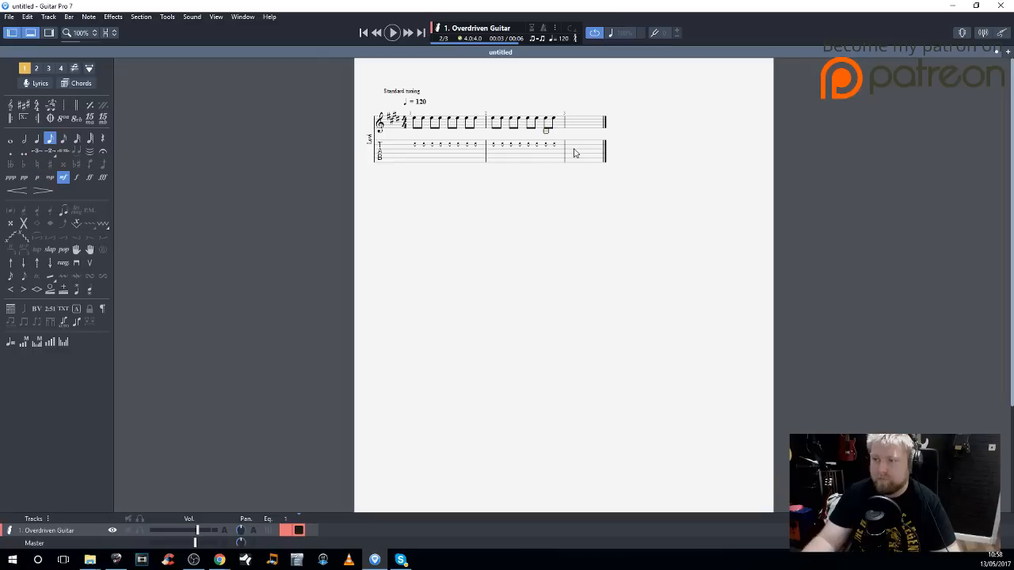
pyautogui.click(573, 149)
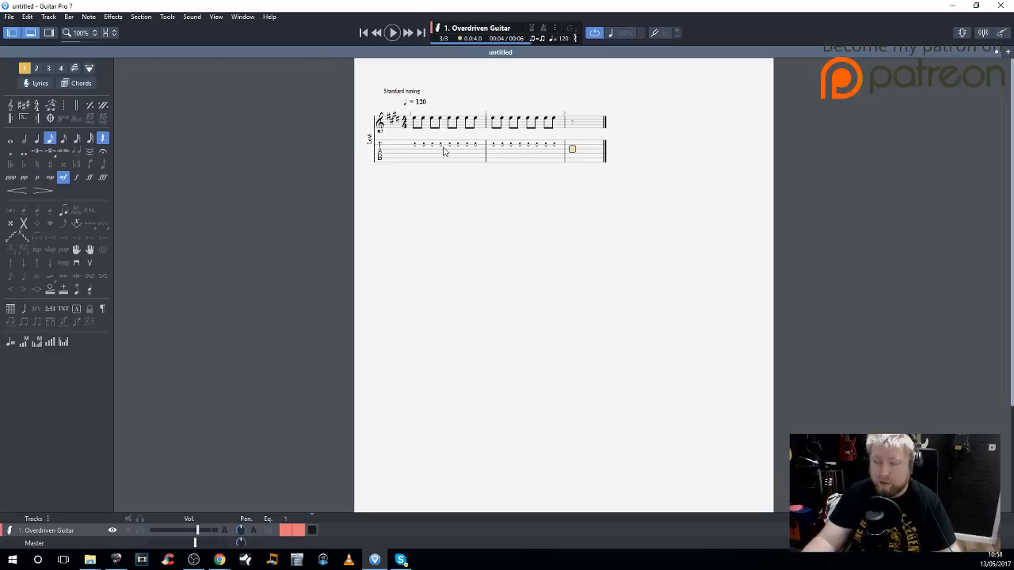
# Set the 4/4 beaming of all three bars to two groups of four eighth notes
pyautogui.moveTo(415, 146); pyautogui.dragTo(591, 151)
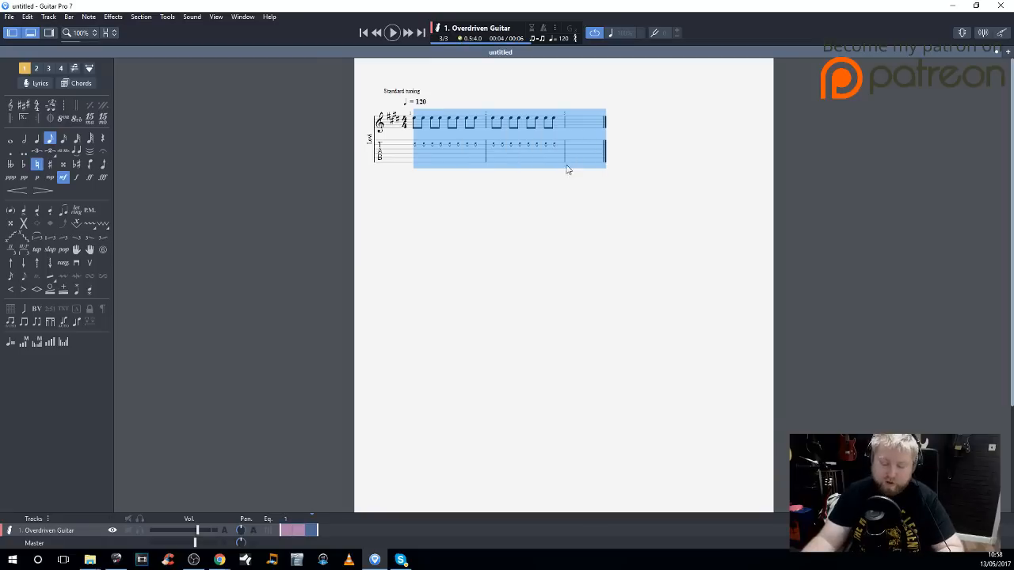
pyautogui.hotkey('ctrl', 't')
pyautogui.click(569, 318)
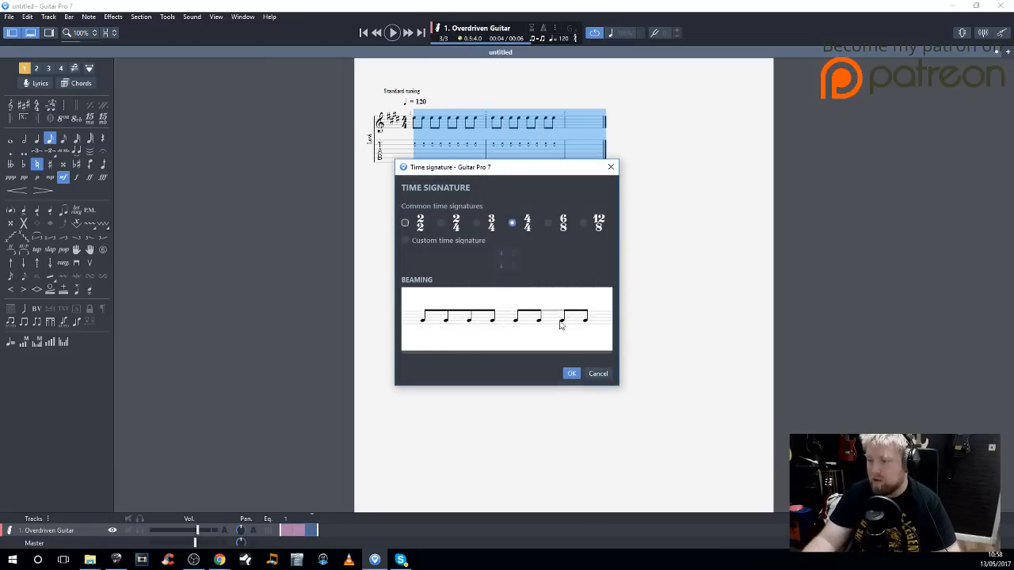
pyautogui.click(571, 373)
pyautogui.click(570, 149)
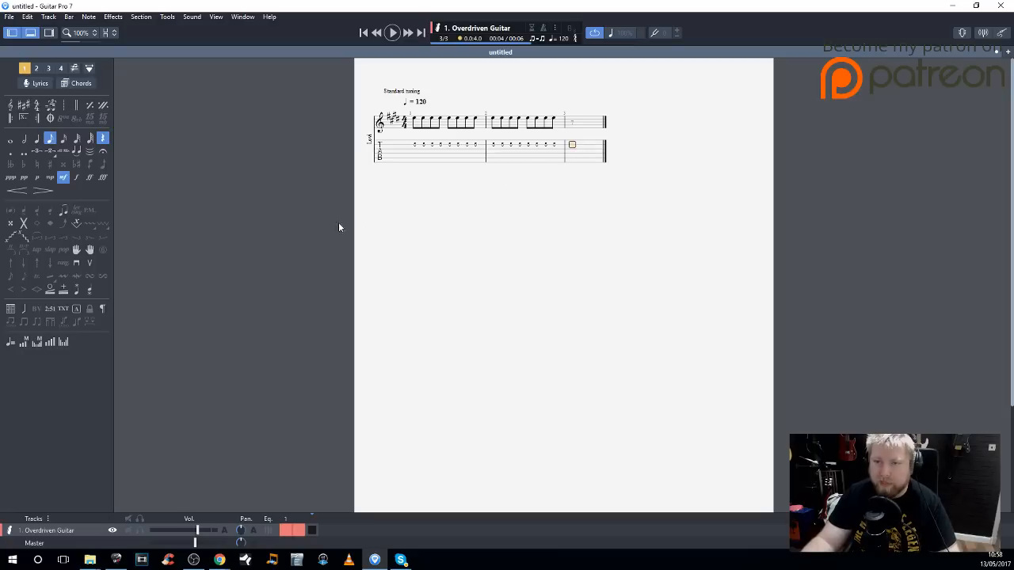
# Apply the Triplet 8th feel to the empty third bar
pyautogui.click(53, 104)
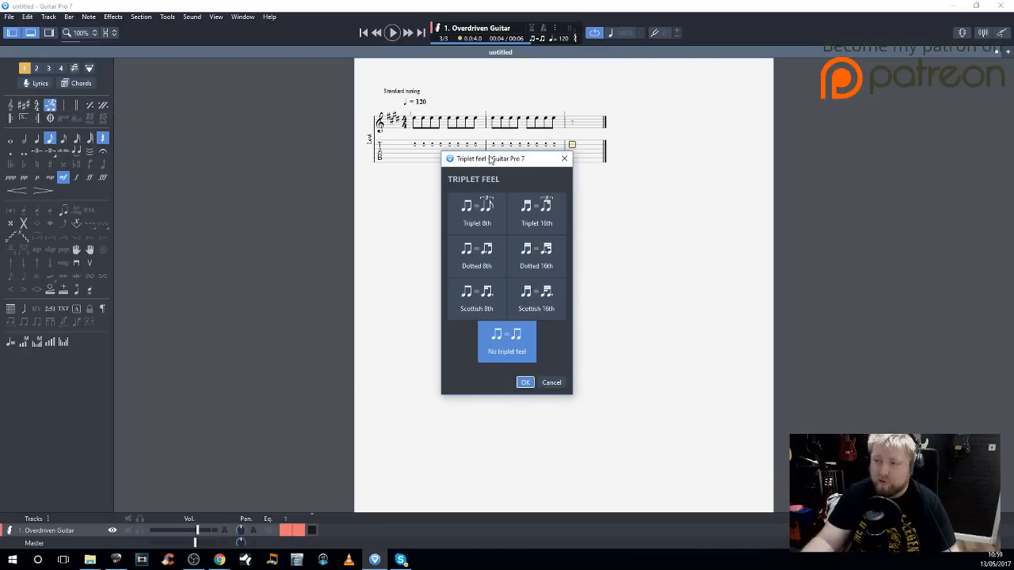
pyautogui.moveTo(490, 161); pyautogui.dragTo(181, 100)
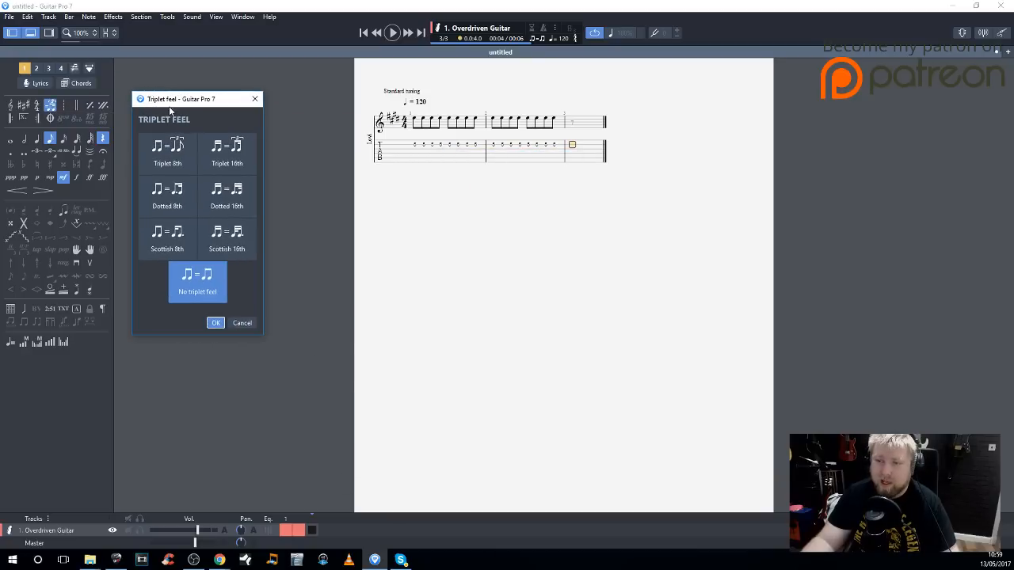
pyautogui.click(167, 151)
pyautogui.click(219, 326)
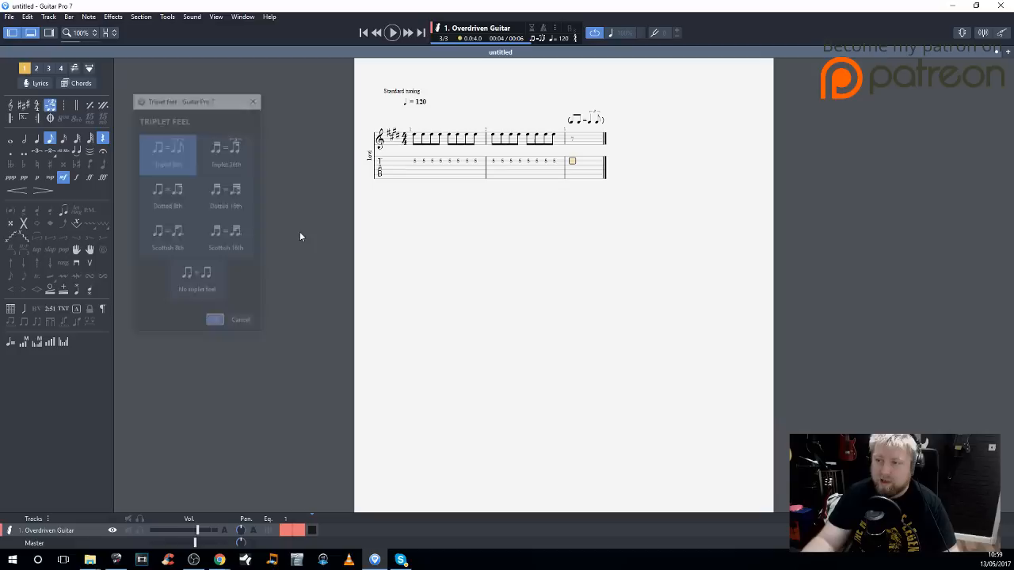
pyautogui.moveTo(579, 172); pyautogui.dragTo(613, 182)
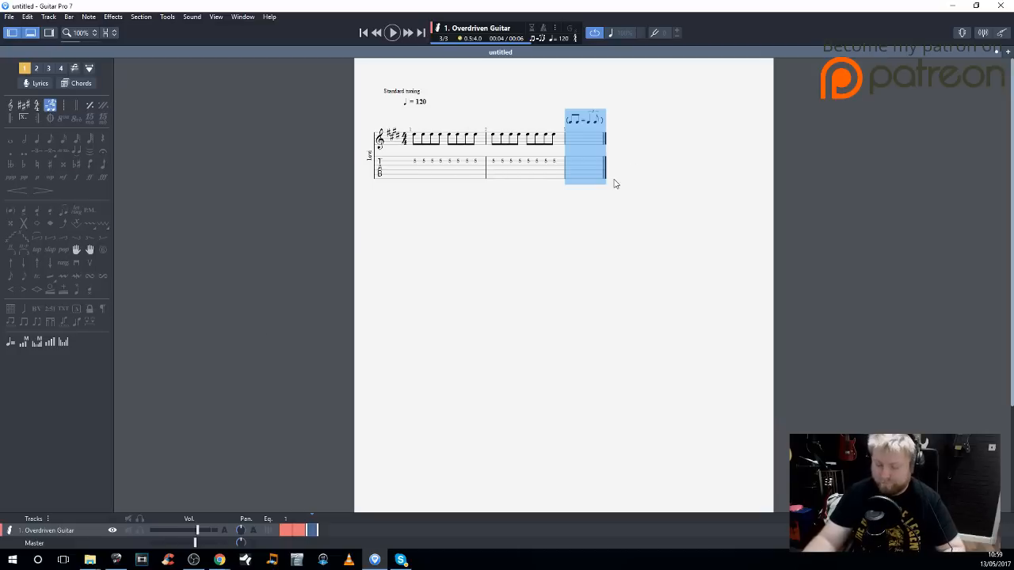
pyautogui.click(613, 184)
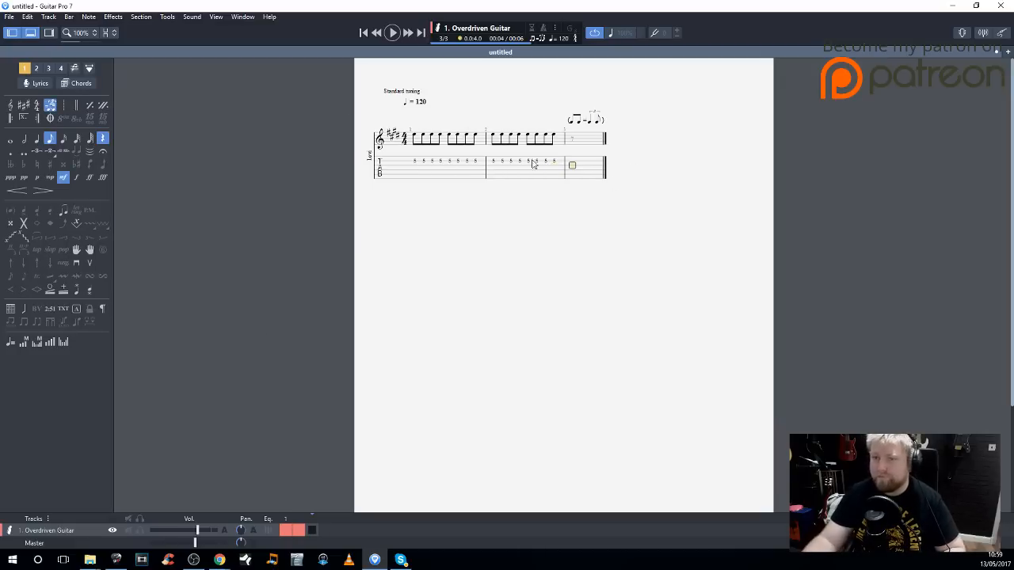
# Set the third bar back to no triplet feel
pyautogui.click(50, 105)
pyautogui.click(504, 342)
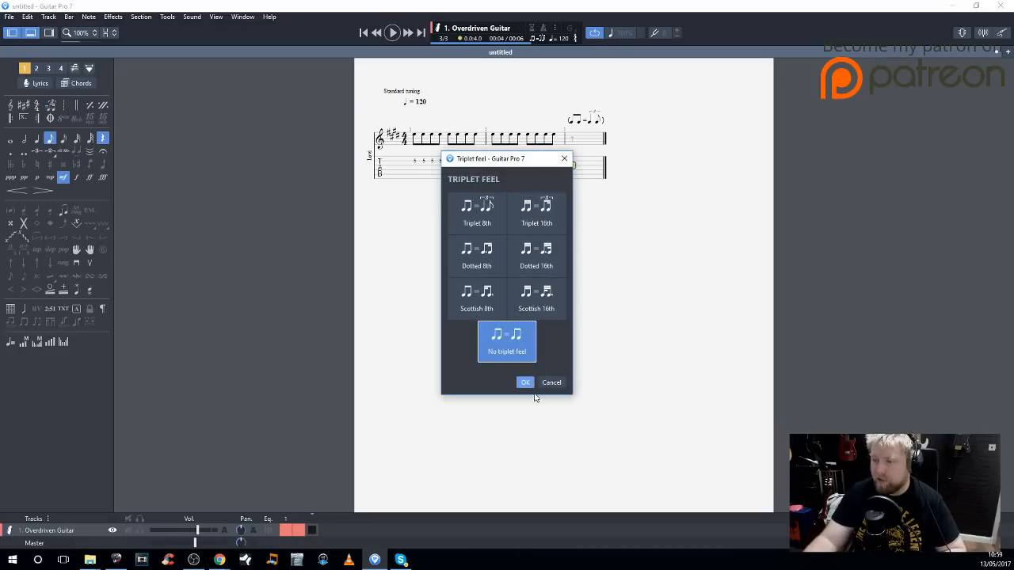
pyautogui.click(526, 385)
pyautogui.click(416, 145)
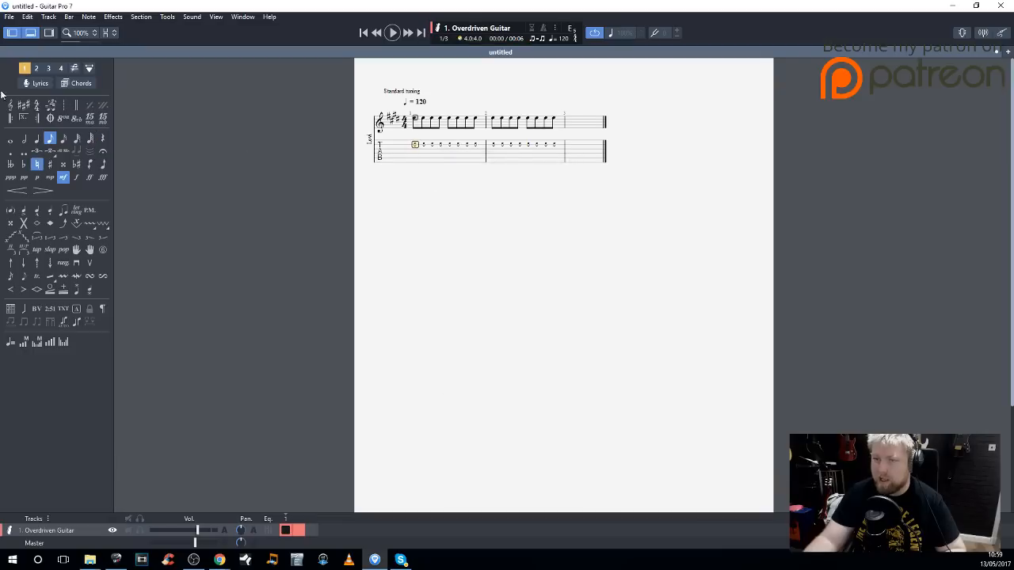
pyautogui.click(49, 105)
pyautogui.click(488, 228)
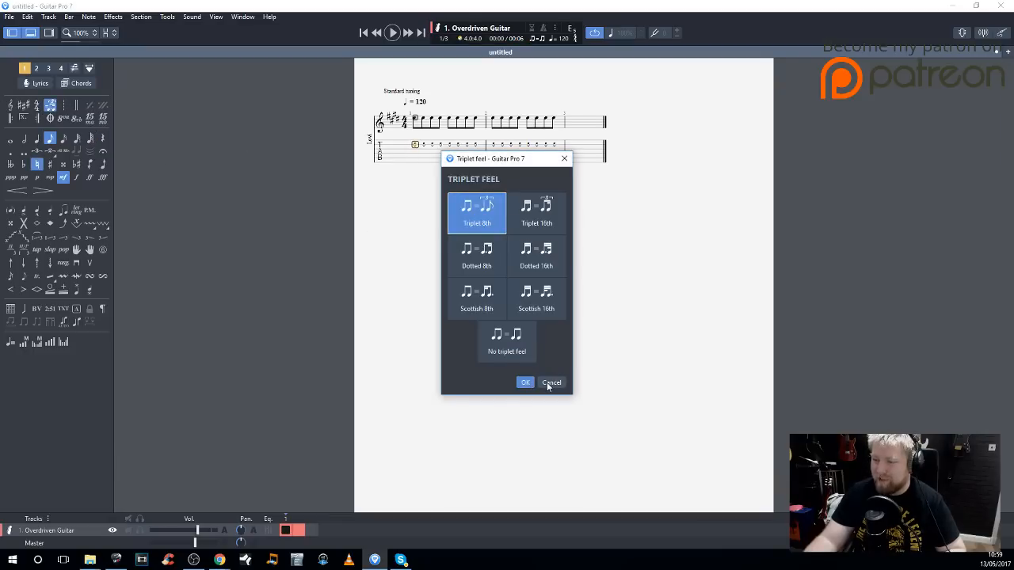
pyautogui.click(551, 385)
# Select the first two bars and play them back without a triplet feel
pyautogui.moveTo(417, 149); pyautogui.dragTo(561, 149)
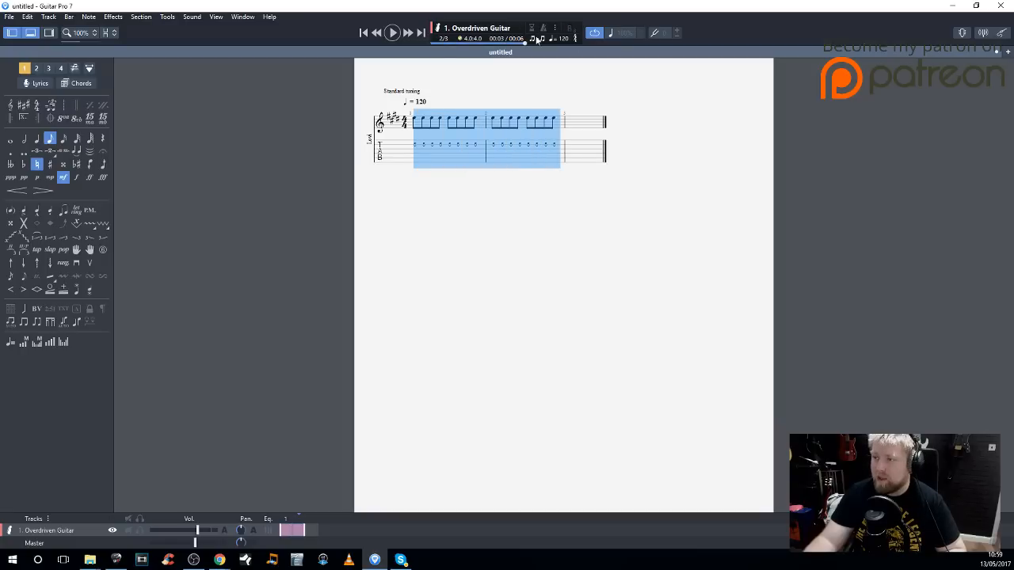
pyautogui.press('space')
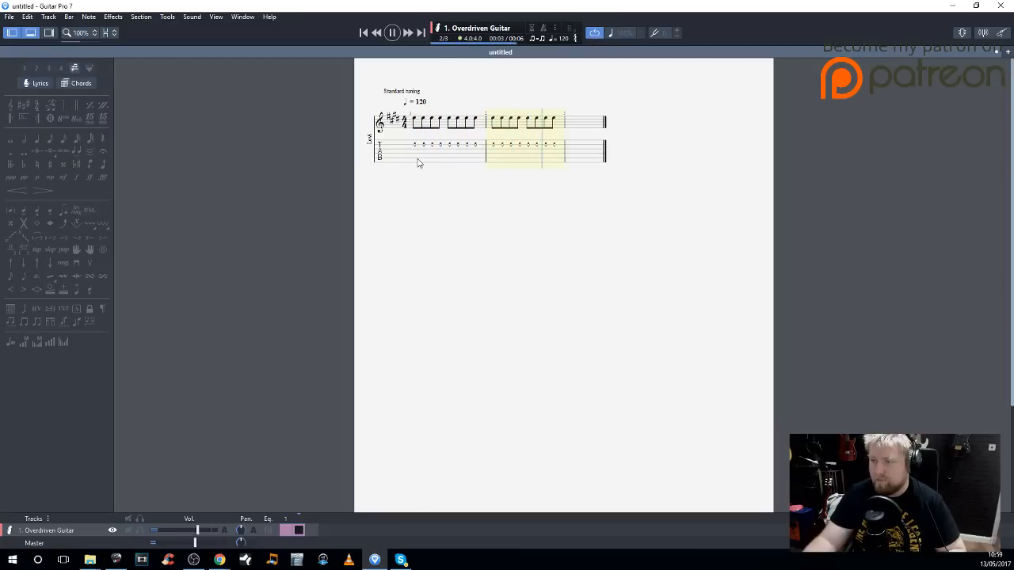
pyautogui.press('space')
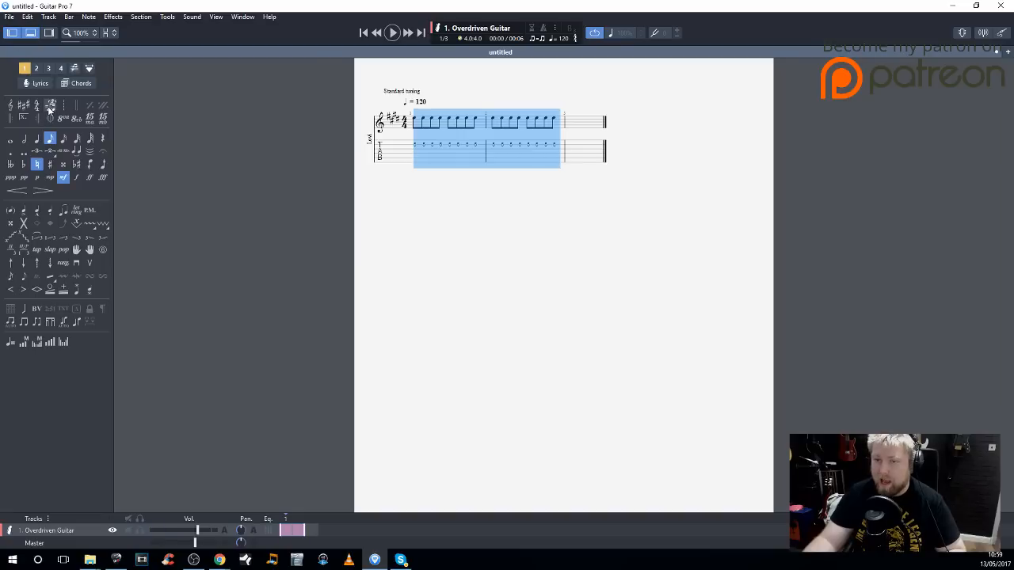
# Apply the Triplet 8th feel from the first bar and play the passage back
pyautogui.click(413, 146)
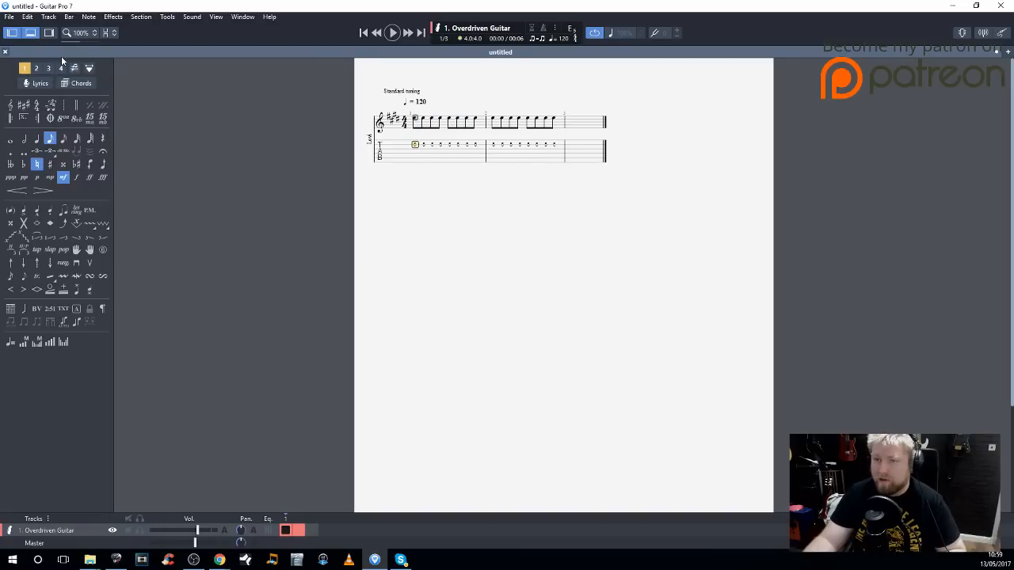
pyautogui.click(51, 107)
pyautogui.click(480, 210)
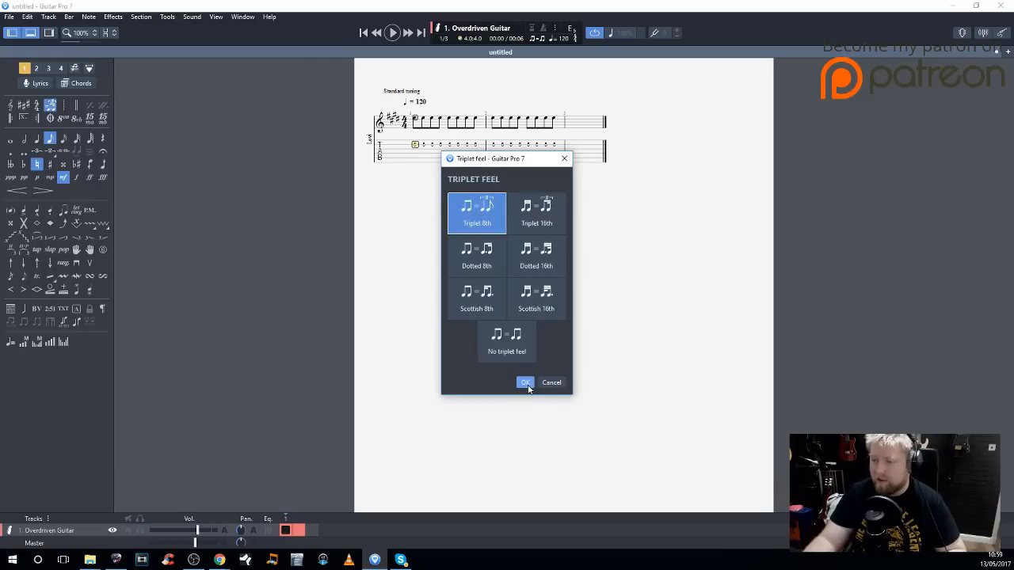
pyautogui.click(526, 383)
pyautogui.press('space')
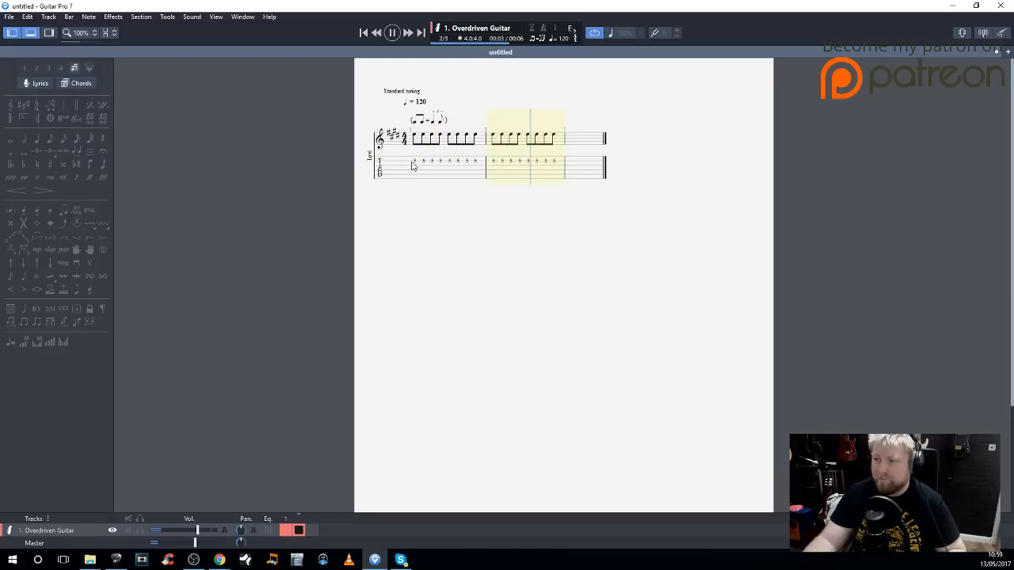
pyautogui.press('space')
# Change the first bar's triplet feel to Triplet 16th
pyautogui.click(52, 105)
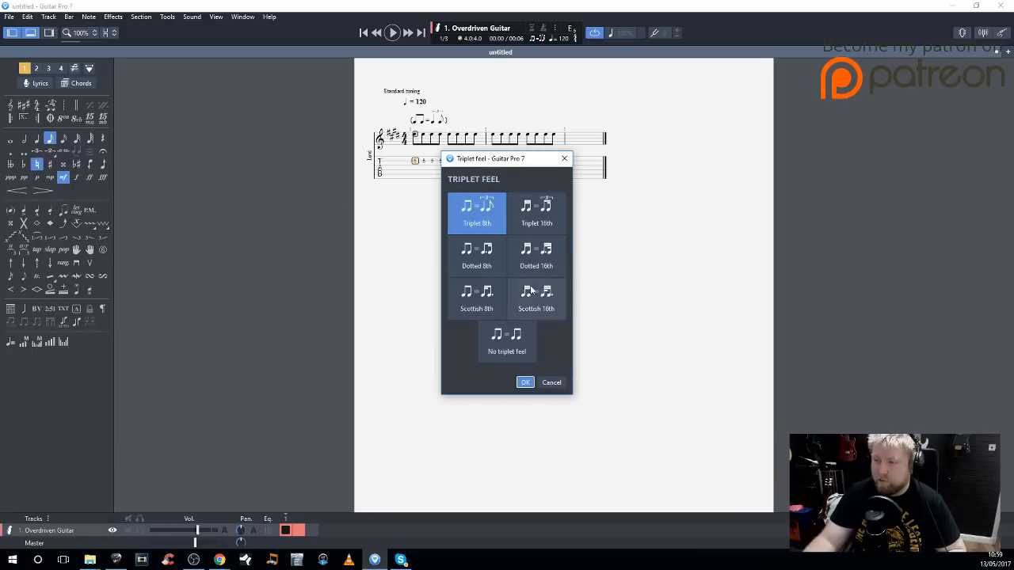
pyautogui.click(533, 217)
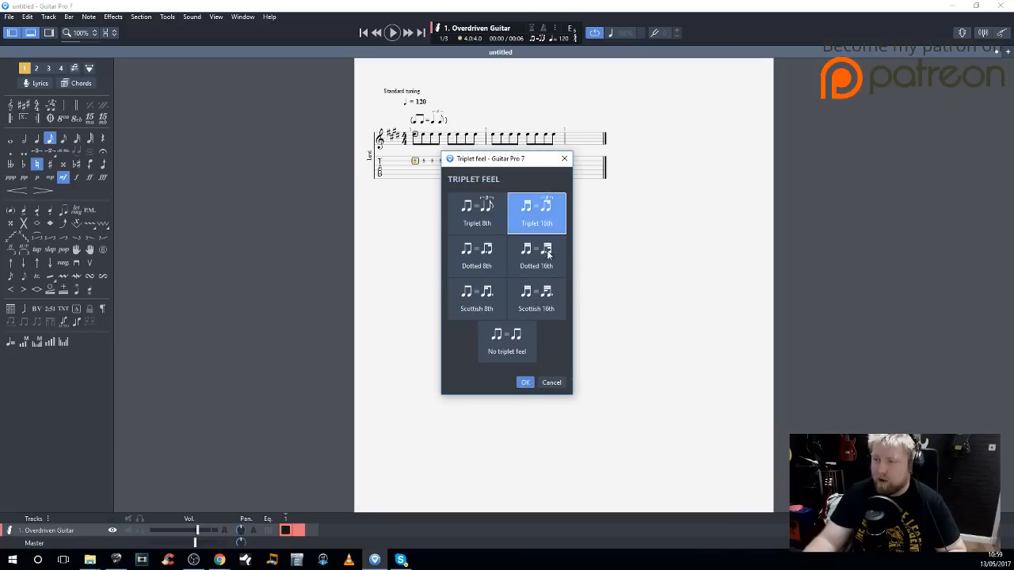
pyautogui.click(526, 383)
# Shorten all the eighth notes in the first bar to sixteenth notes
pyautogui.doubleClick(473, 167)
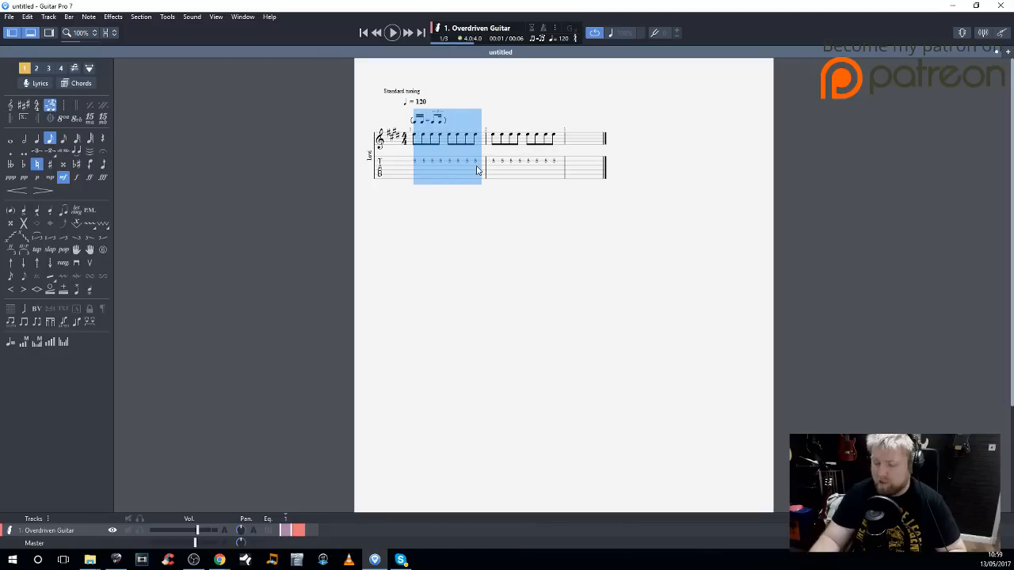
pyautogui.press('-')
pyautogui.click(434, 162)
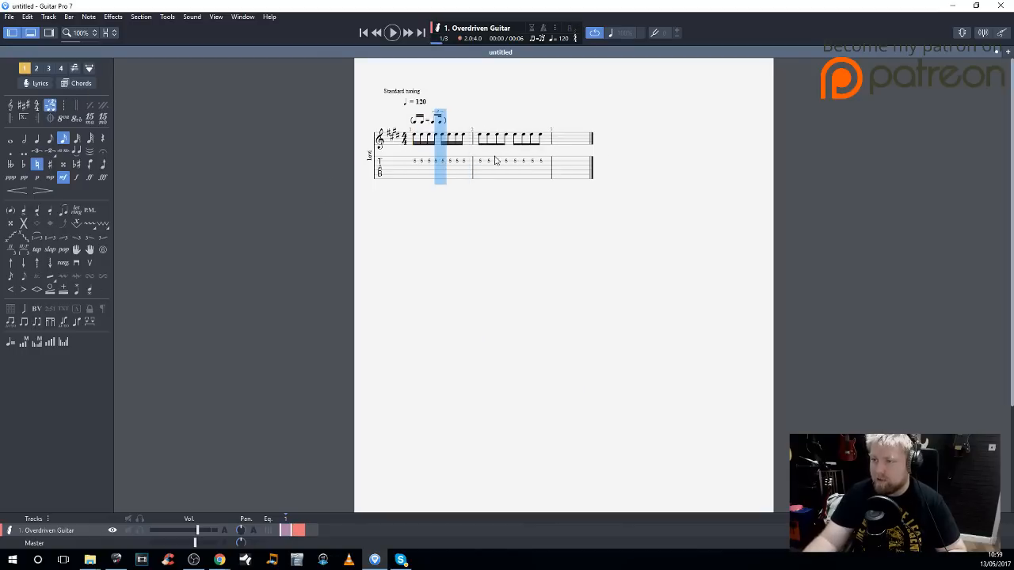
# Copy and paste the eight sixteenth notes to fill the first bar with sixteen, and play it back
pyautogui.moveTo(413, 163); pyautogui.dragTo(463, 163)
pyautogui.hotkey('ctrl', 'c')
pyautogui.hotkey('ctrl', 'v')
pyautogui.click(428, 167)
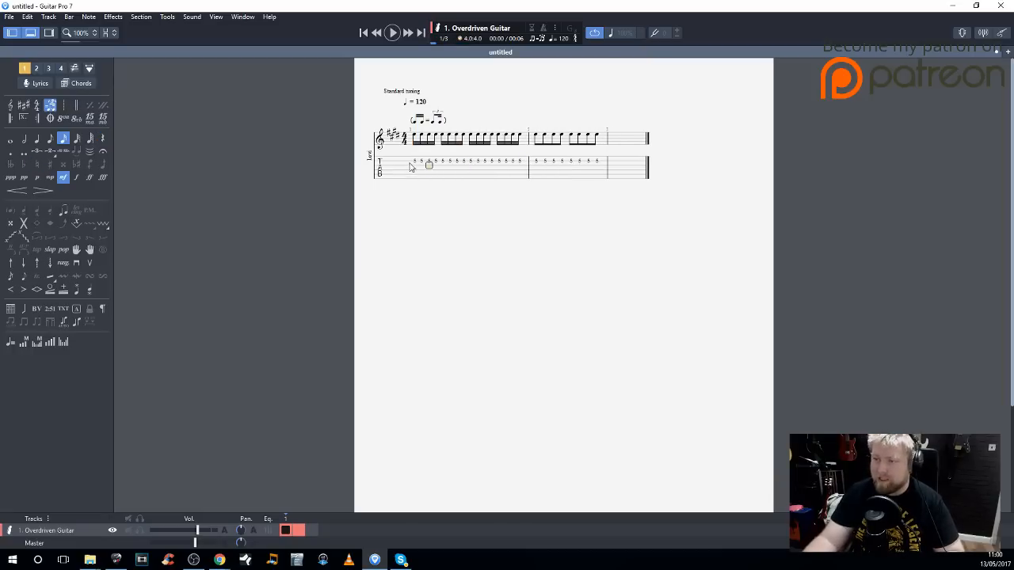
pyautogui.press('space')
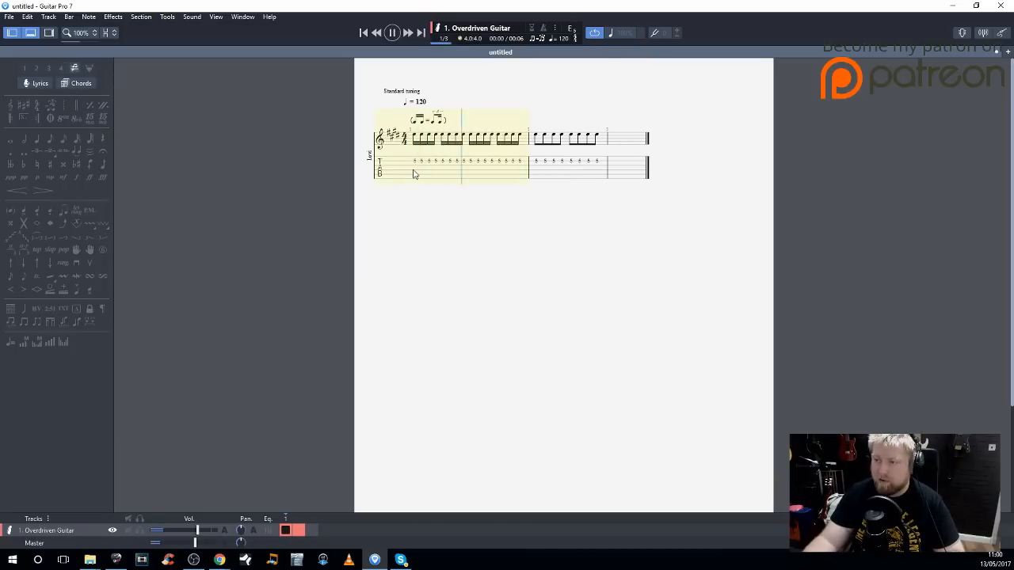
pyautogui.press('space')
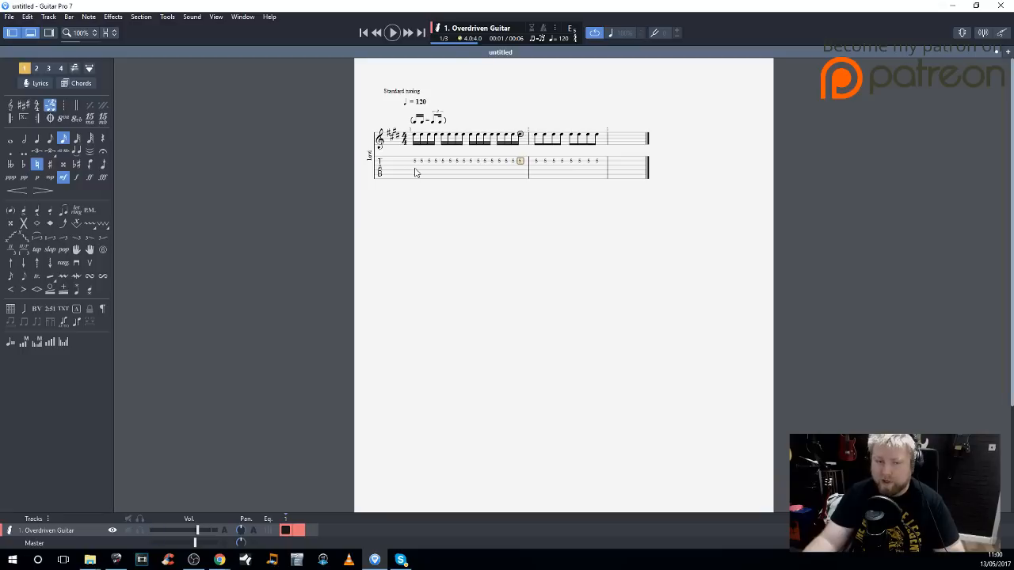
# Change the triplet feel at the start of the first bar to Dotted 8th
pyautogui.moveTo(411, 161)
pyautogui.mouseDown()
pyautogui.moveTo(441, 162)
pyautogui.moveTo(400, 157)
pyautogui.mouseUp()
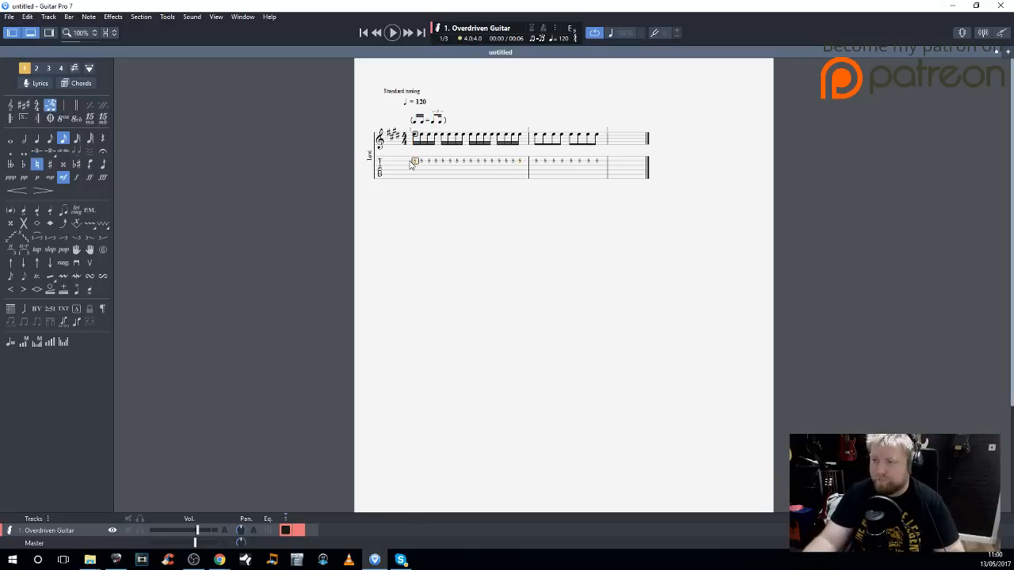
pyautogui.click(49, 105)
pyautogui.click(474, 252)
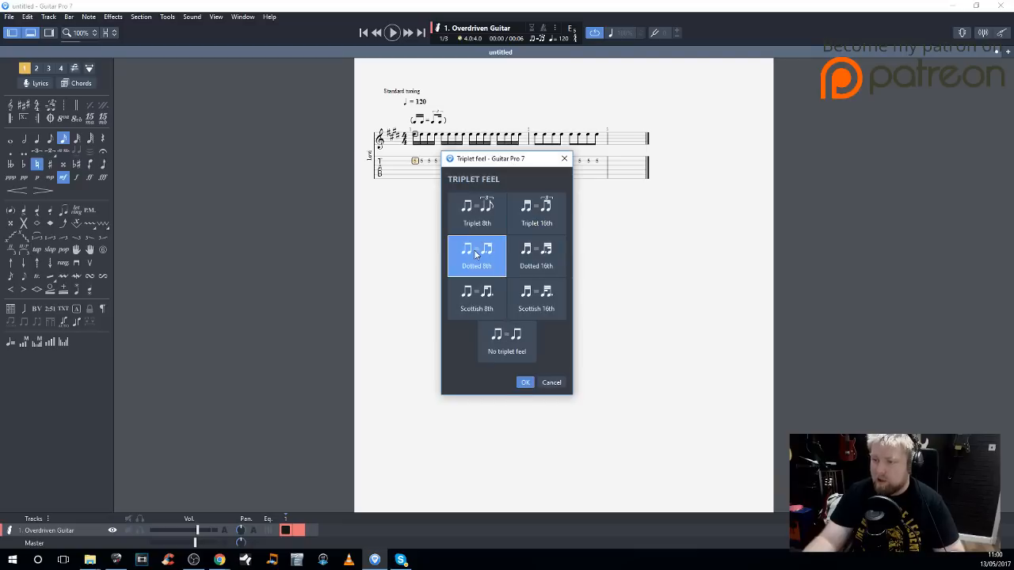
pyautogui.click(524, 382)
# Play back the second bar's eighth notes with the dotted feel and return to the first beat
pyautogui.press('space')
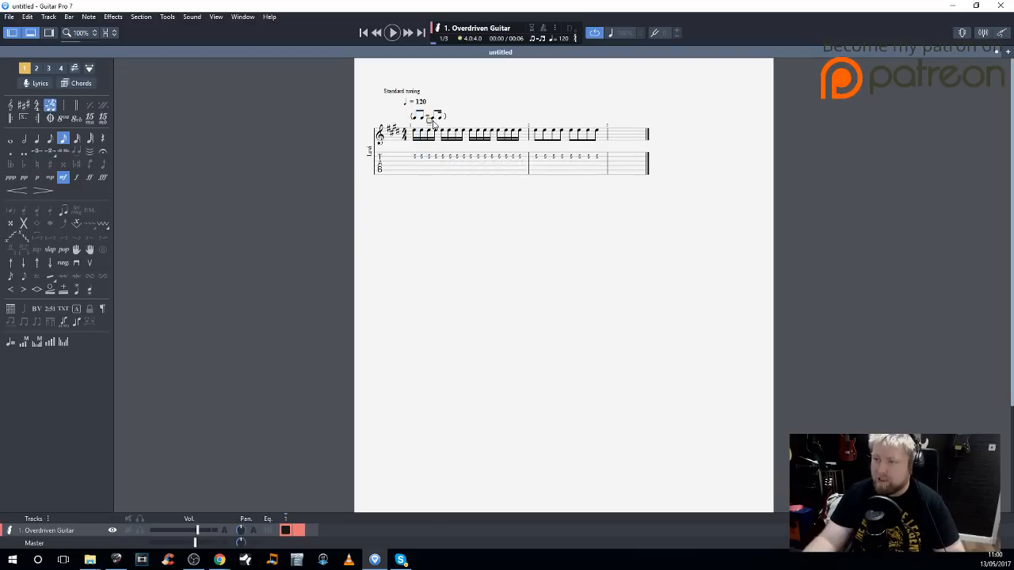
pyautogui.moveTo(536, 165); pyautogui.dragTo(607, 168)
pyautogui.press('space')
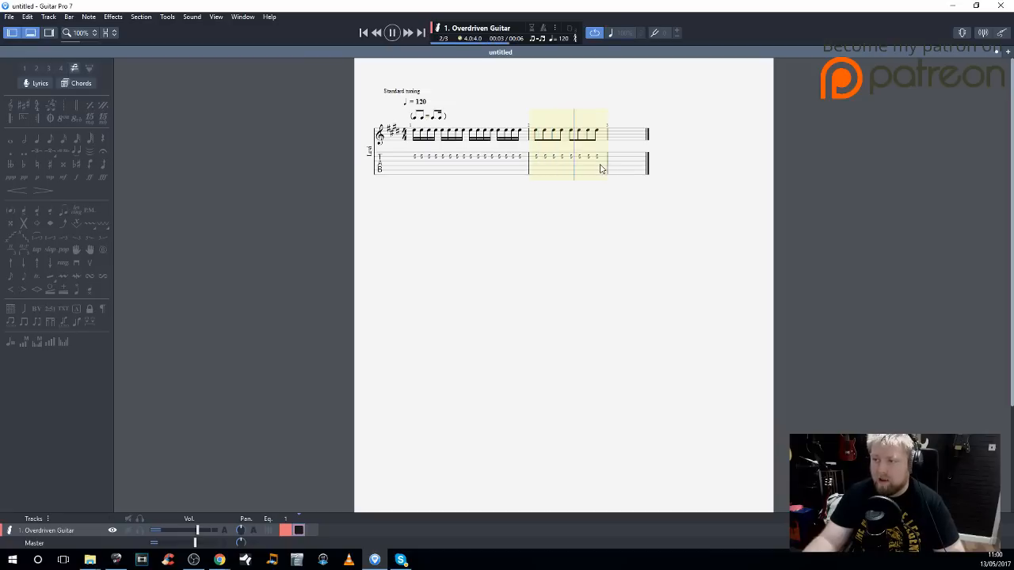
pyautogui.press('space')
pyautogui.click(413, 156)
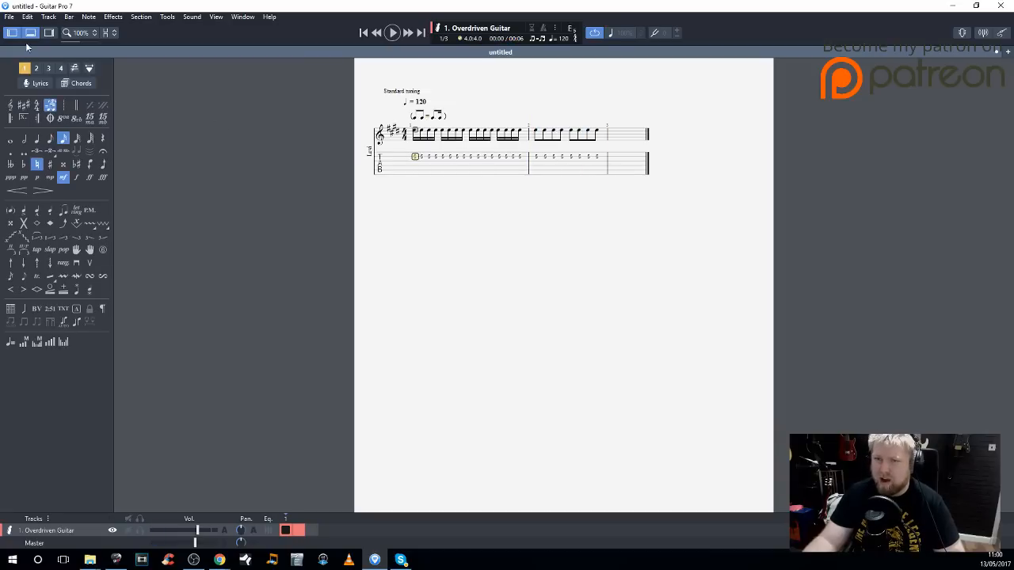
# Change the first bar's triplet feel to Scottish 8th and play back the second bar's eighth notes
pyautogui.click(50, 106)
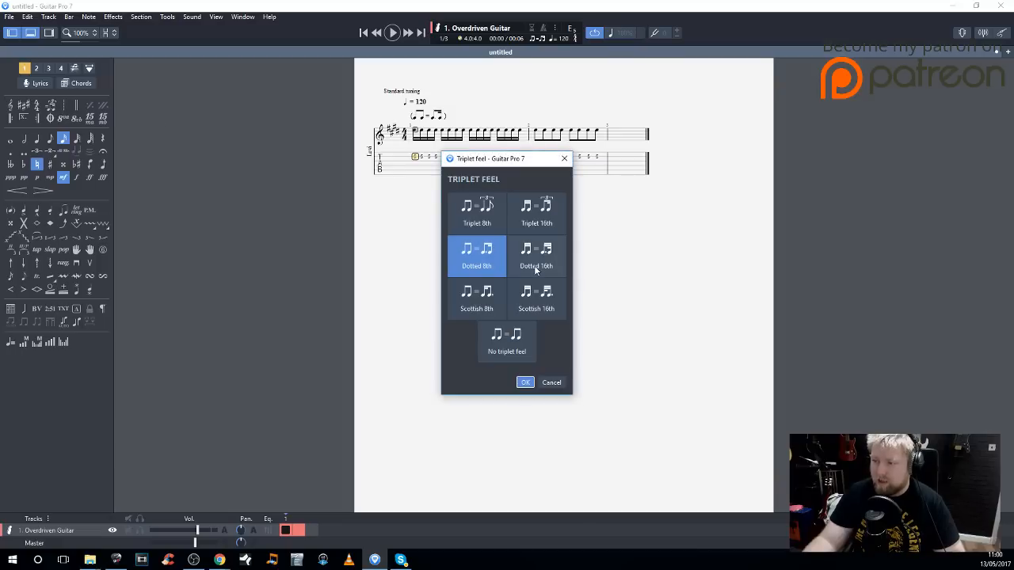
pyautogui.click(468, 308)
pyautogui.click(526, 383)
pyautogui.moveTo(533, 163); pyautogui.dragTo(603, 157)
pyautogui.press('space')
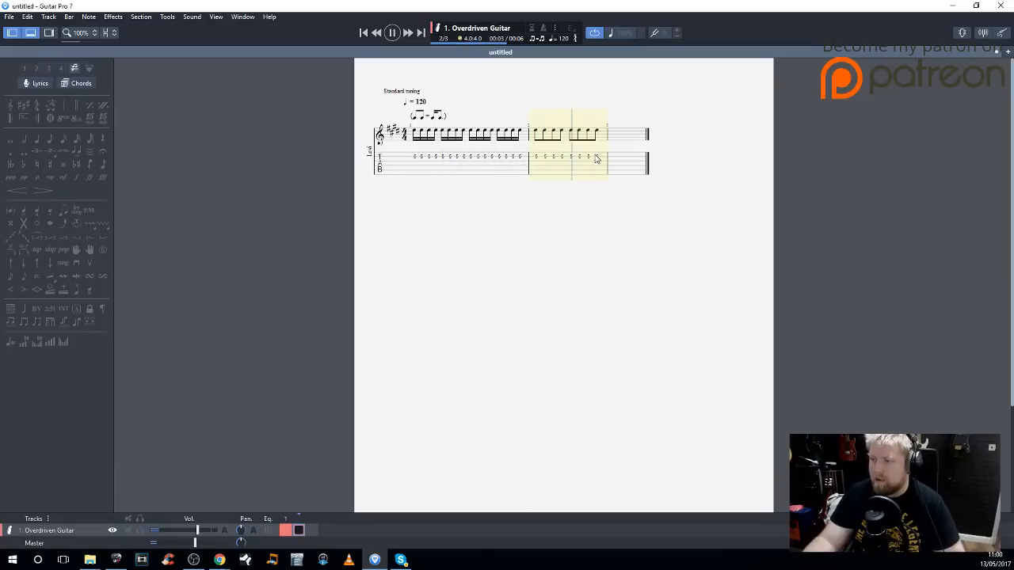
pyautogui.press('space')
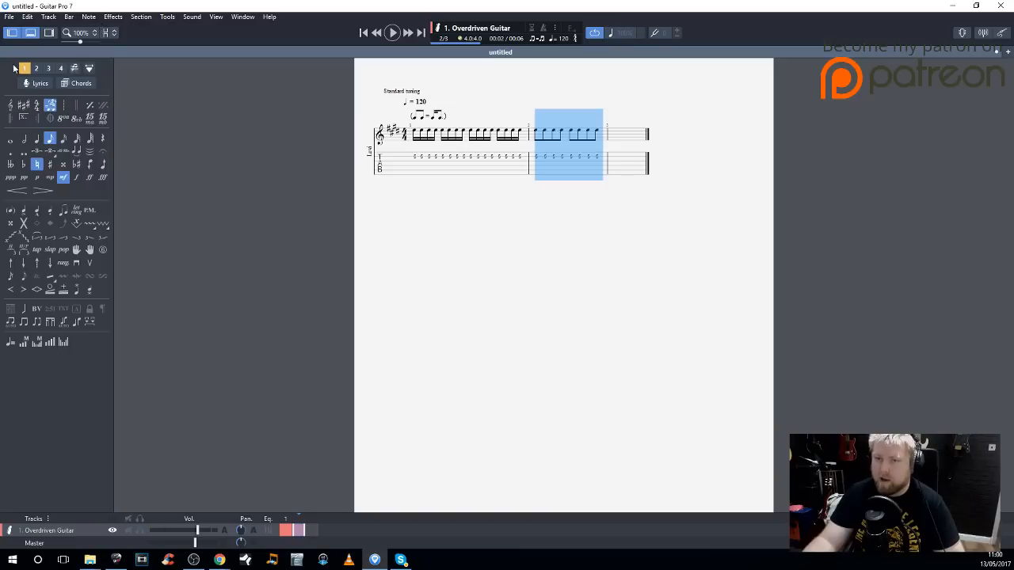
# Set the triplet feel at the start of the first bar to No triplet feel
pyautogui.click(414, 158)
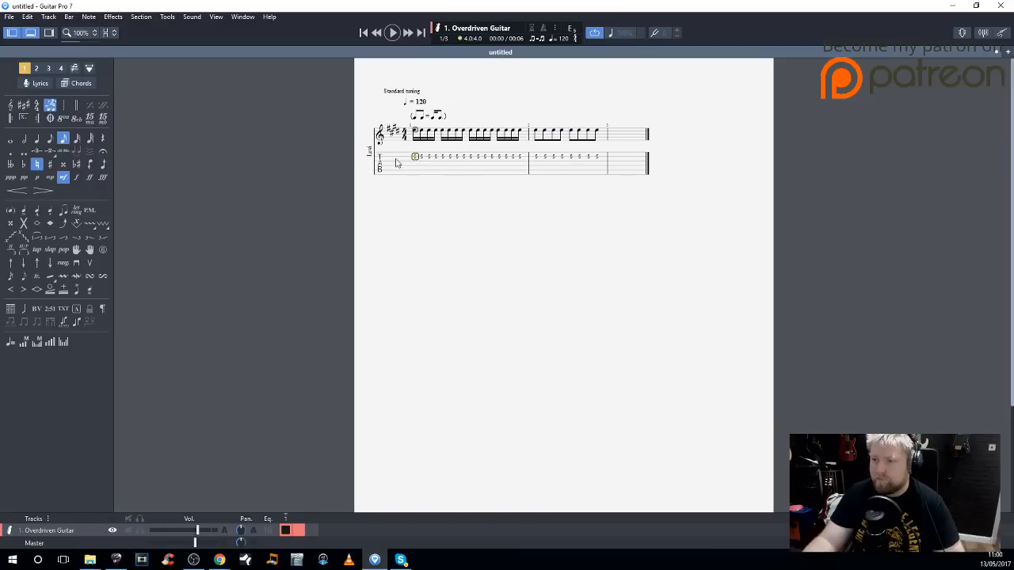
pyautogui.click(52, 111)
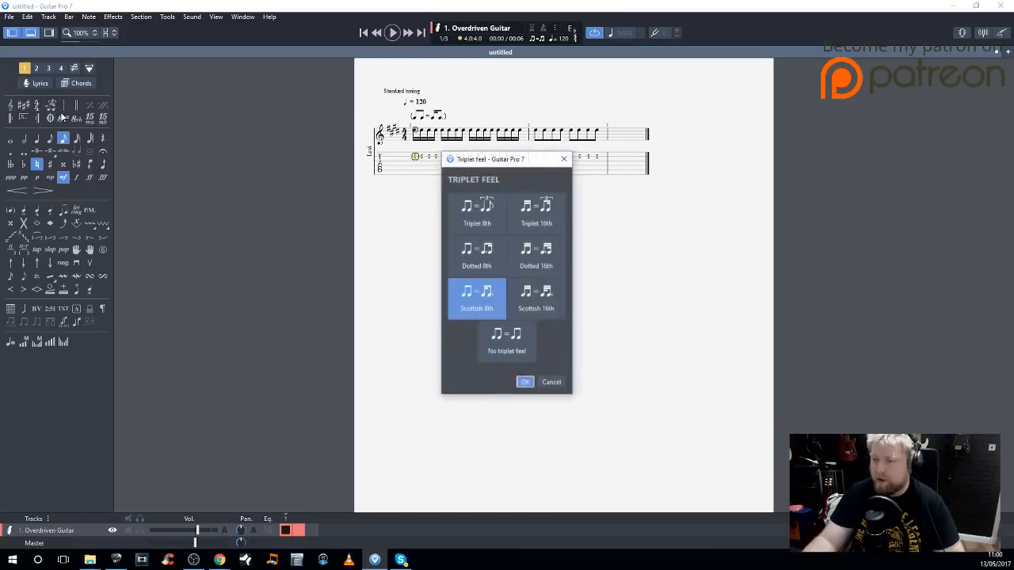
pyautogui.click(536, 298)
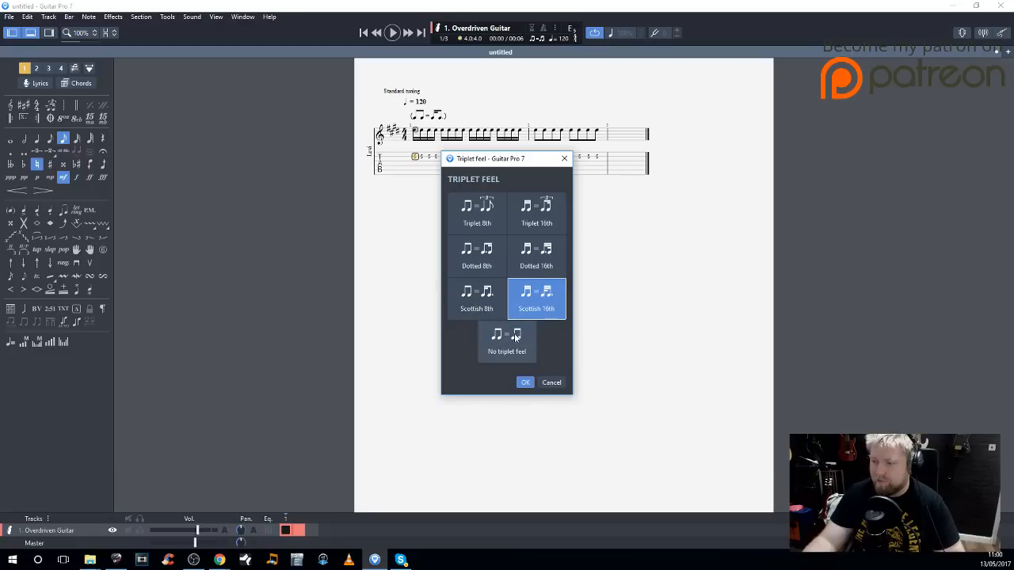
pyautogui.click(515, 338)
pyautogui.click(525, 383)
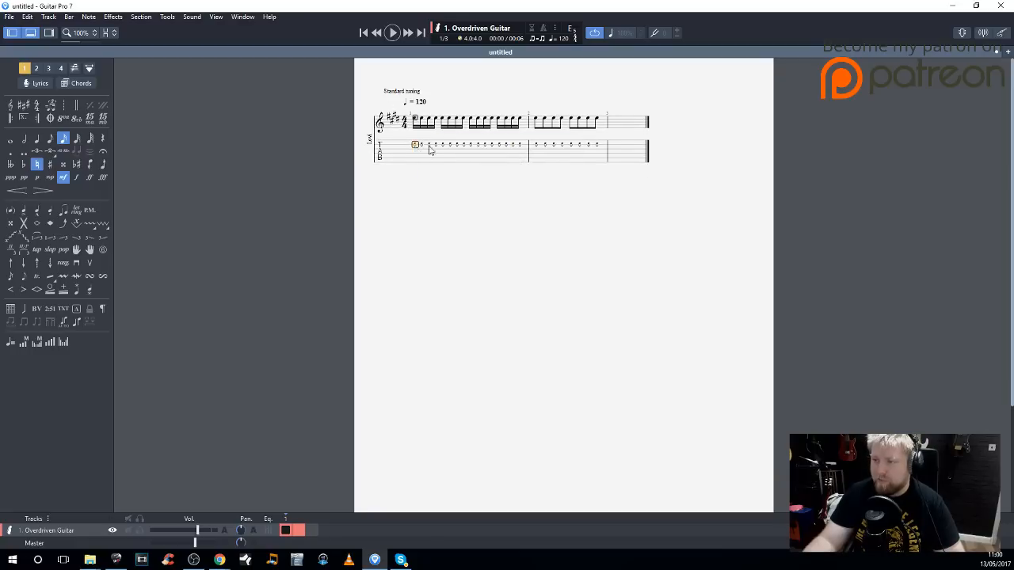
# Delete the first bar, which holds the sixteenth notes
pyautogui.moveTo(415, 148); pyautogui.dragTo(515, 157)
pyautogui.moveTo(415, 148); pyautogui.dragTo(523, 162)
pyautogui.hotkey('ctrl', 'Delete')
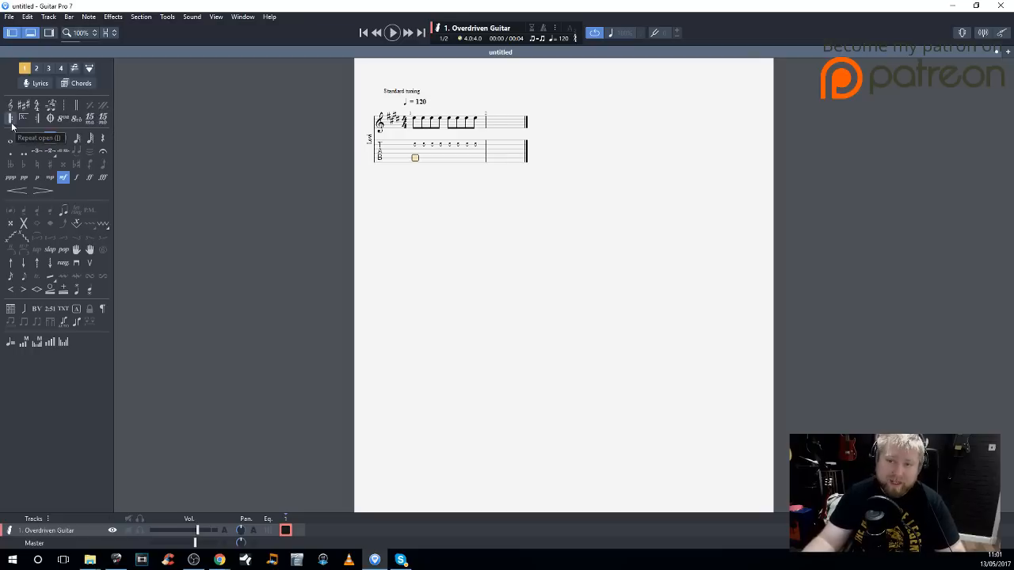
# Copy the eight eighth notes of the first bar and paste them into the second bar
pyautogui.moveTo(411, 154); pyautogui.dragTo(483, 152)
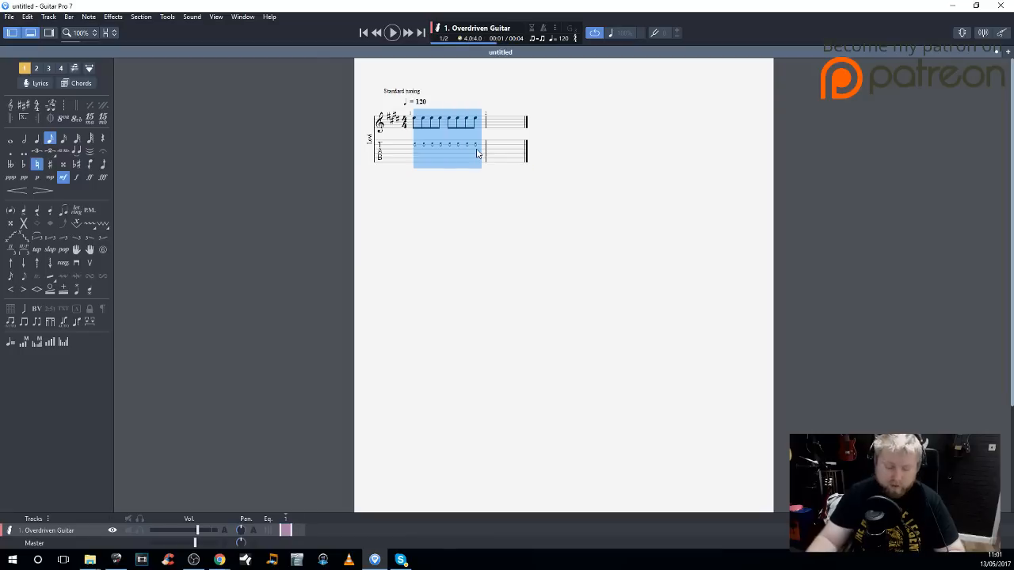
pyautogui.hotkey('ctrl', 'c')
pyautogui.click(488, 147)
pyautogui.hotkey('ctrl', 'v')
# Open a repeat at the first bar and close it at the second bar, playing 4 times
pyautogui.click(414, 147)
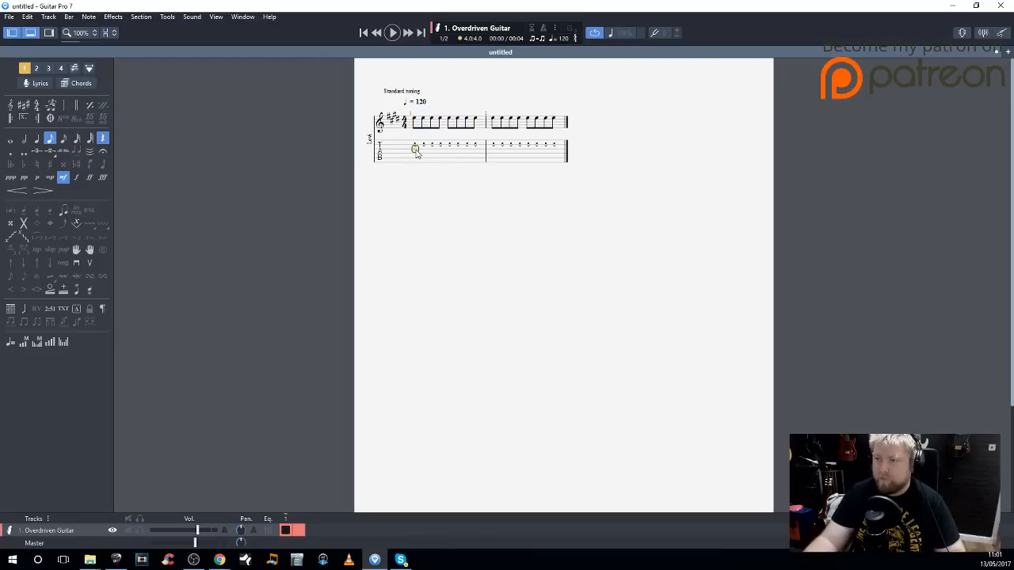
pyautogui.click(14, 120)
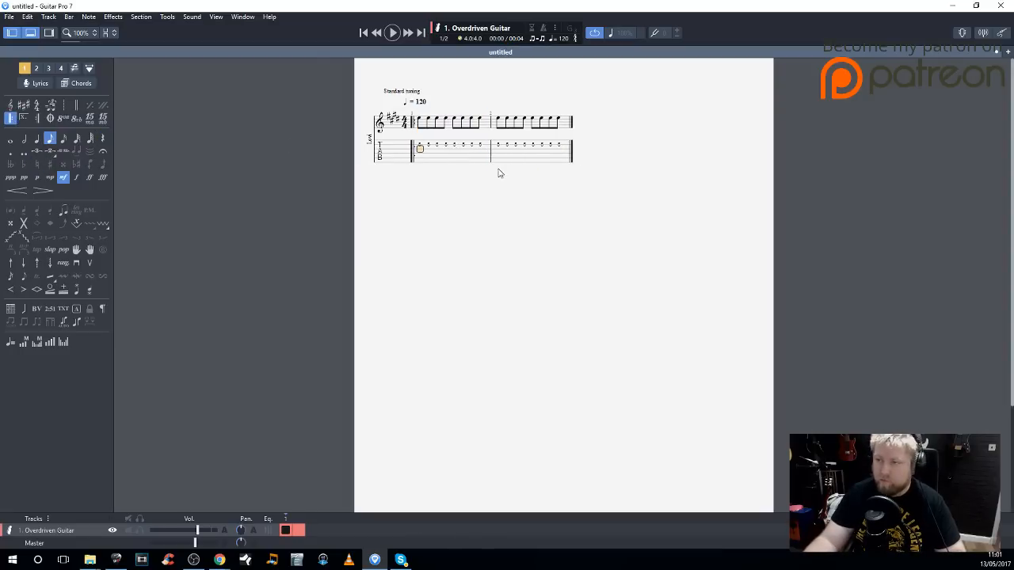
pyautogui.click(559, 148)
pyautogui.click(36, 119)
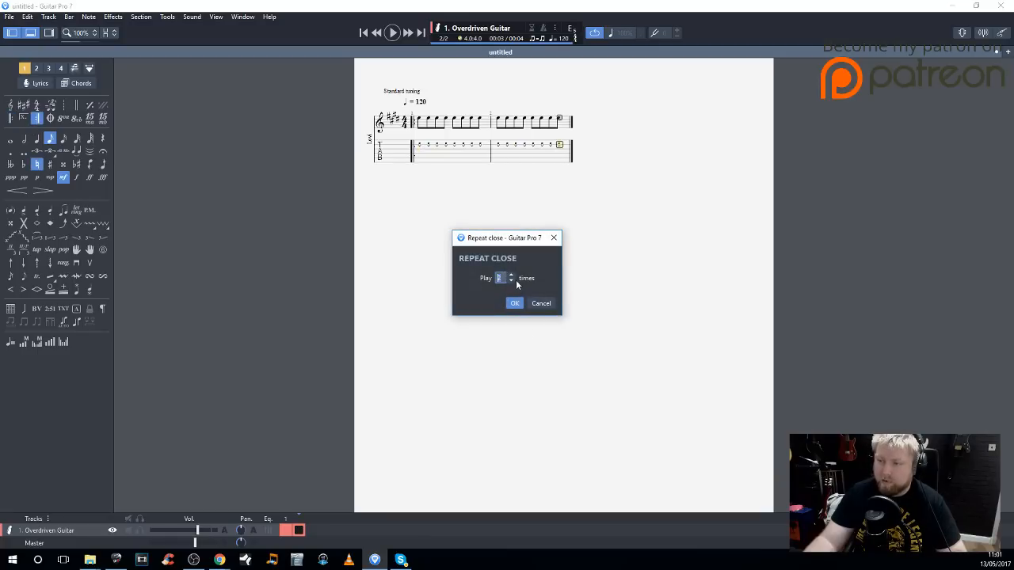
pyautogui.click(512, 302)
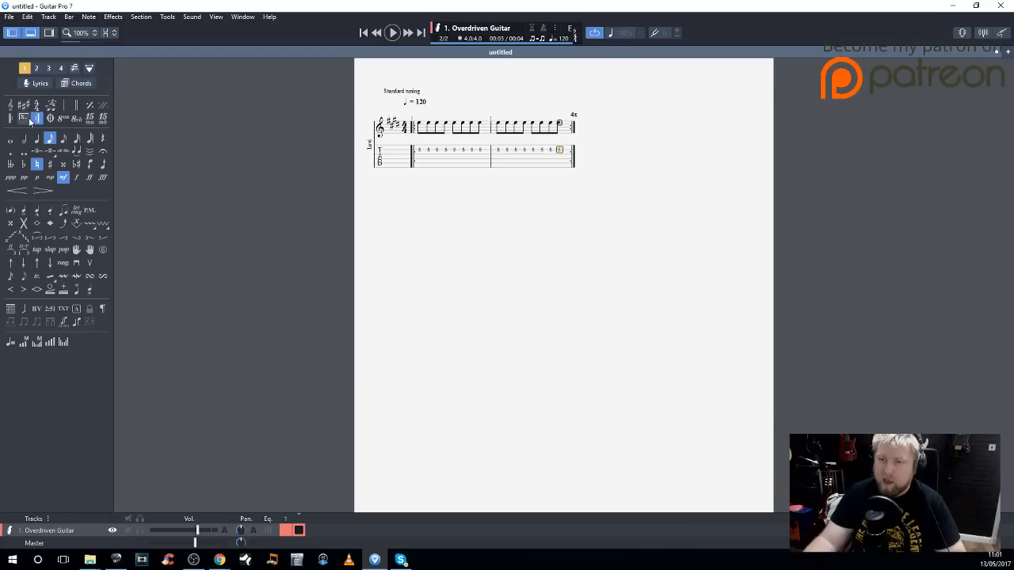
# Enter five consecutive fret 5 notes in the third bar on the second string and advance to the following beat
pyautogui.click(570, 159)
pyautogui.press('Right')
pyautogui.press('Up')
pyautogui.press('Up')
pyautogui.press('5')
pyautogui.press('Right')
pyautogui.press('5')
pyautogui.press('Right')
pyautogui.press('5')
pyautogui.press('Right')
pyautogui.press('5')
pyautogui.press('Right')
pyautogui.press('5')
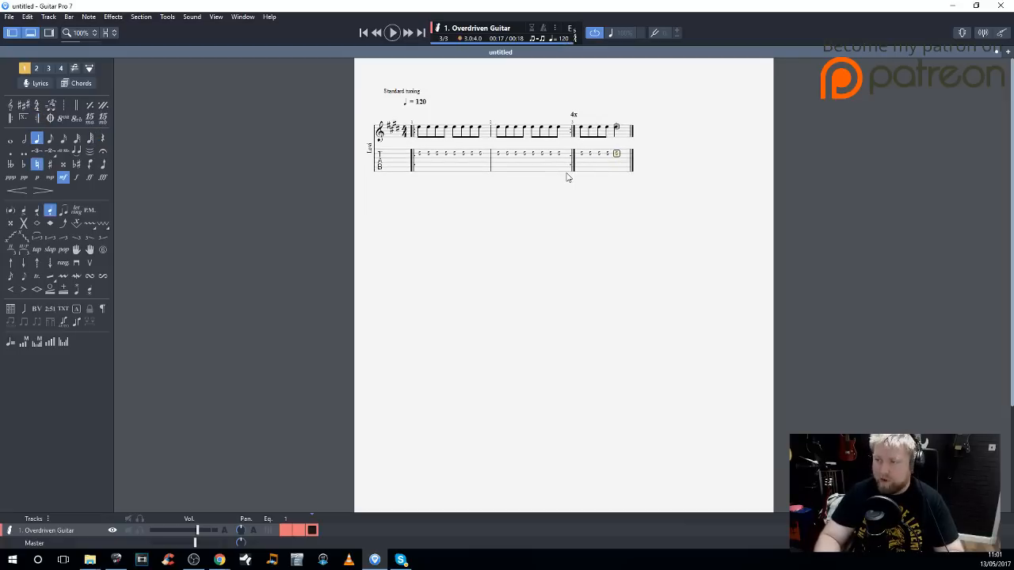
pyautogui.press('Right')
# Mark the second bar with alternate endings 1, 2 and 3
pyautogui.click(499, 153)
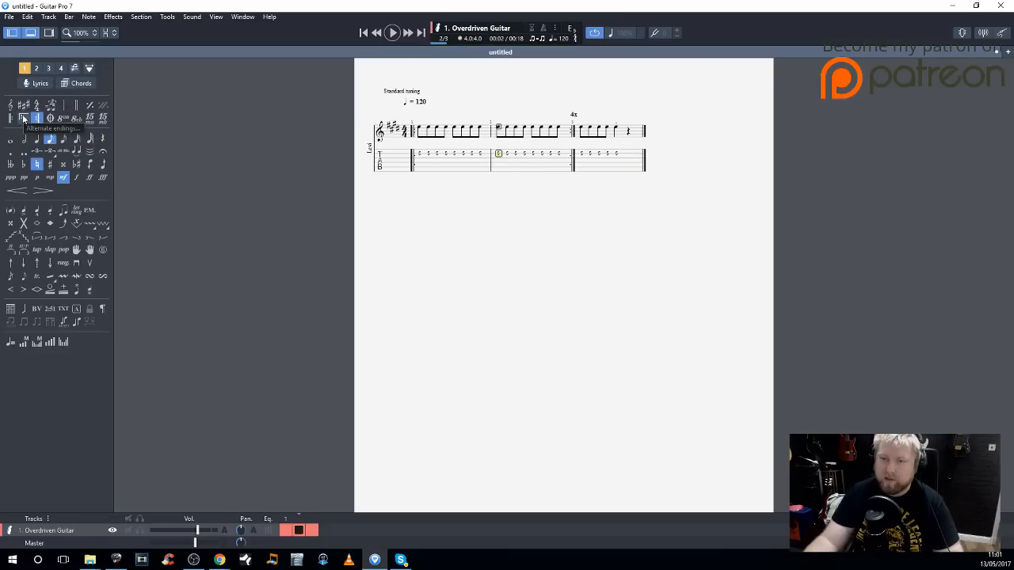
pyautogui.click(24, 119)
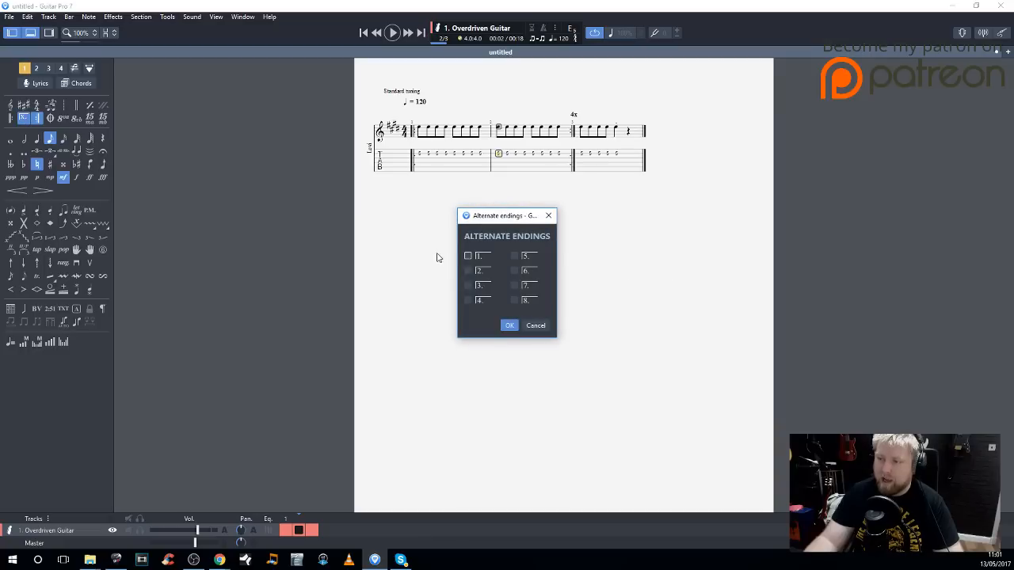
pyautogui.click(468, 286)
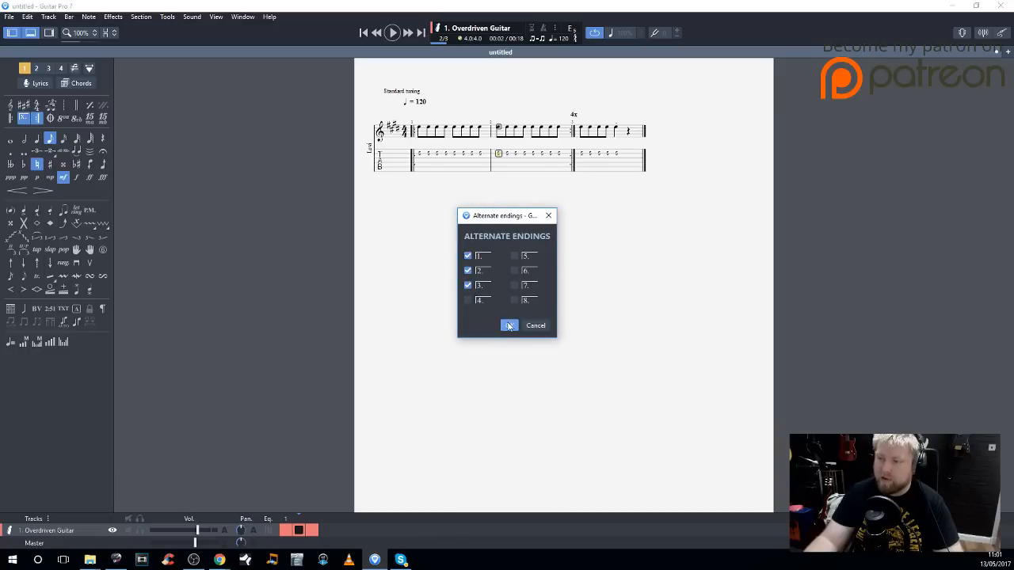
pyautogui.click(509, 326)
# Mark the third bar as alternate ending 4 and play back the repeated section
pyautogui.click(24, 119)
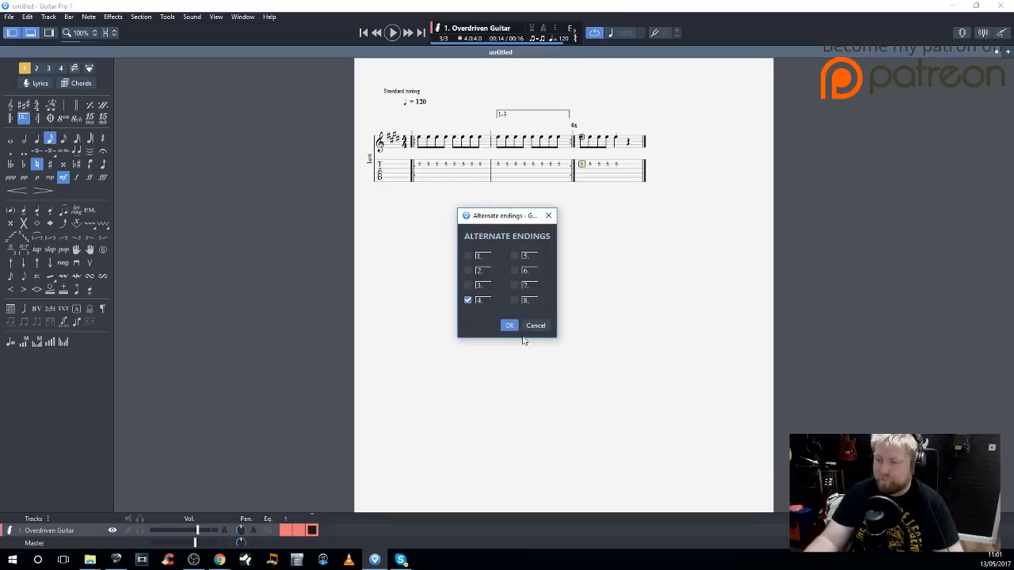
pyautogui.click(509, 326)
pyautogui.press('space')
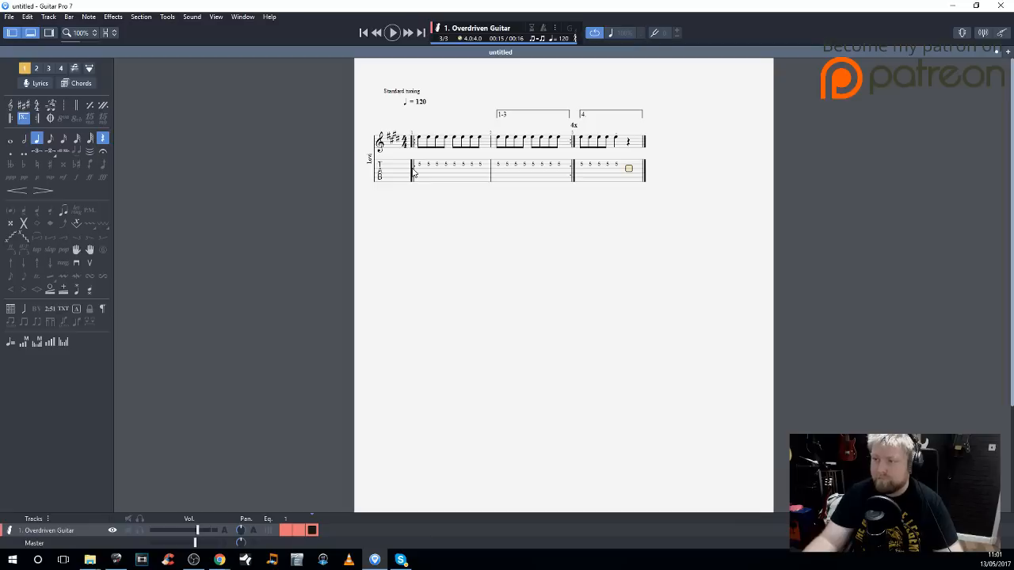
# Examine the direction targets and the Da Capo and Da Segno jump options without applying any direction
pyautogui.click(51, 119)
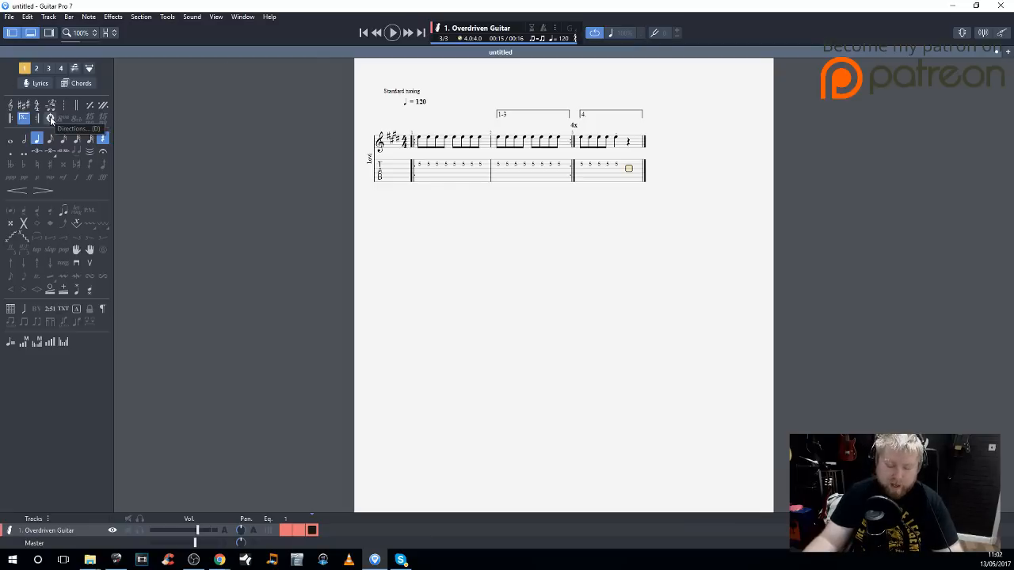
pyautogui.click(51, 118)
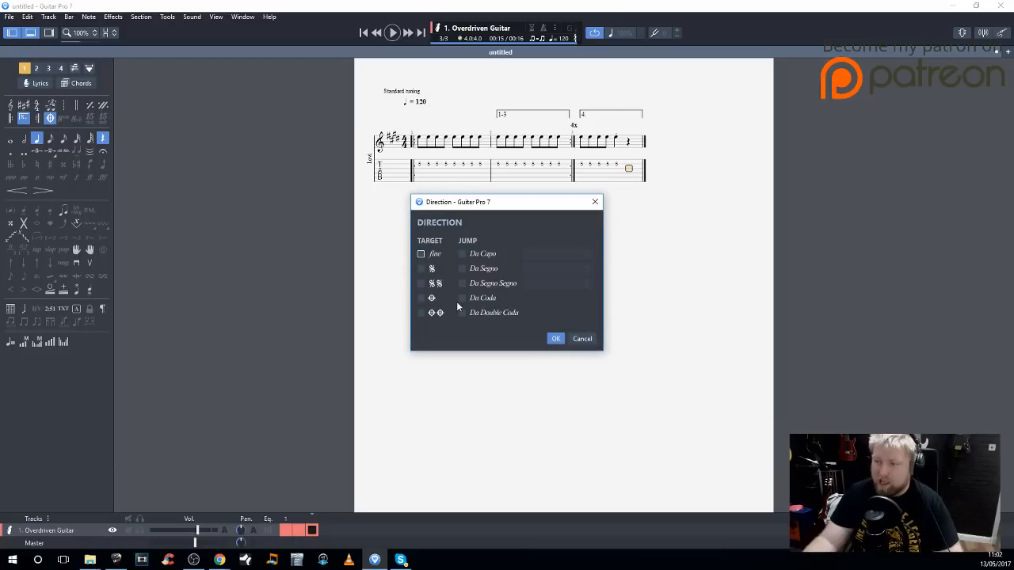
pyautogui.click(464, 253)
pyautogui.click(558, 254)
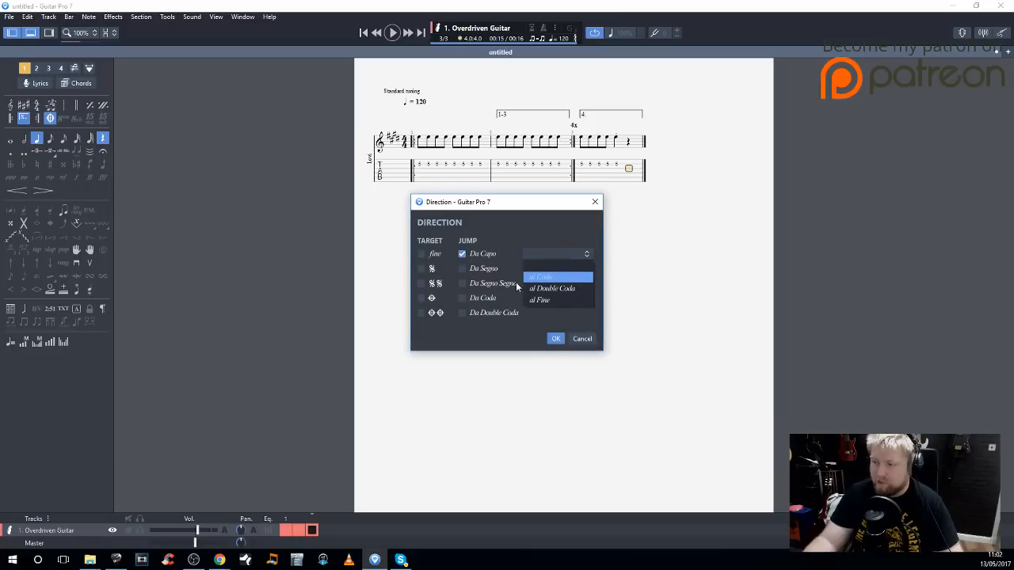
pyautogui.click(546, 265)
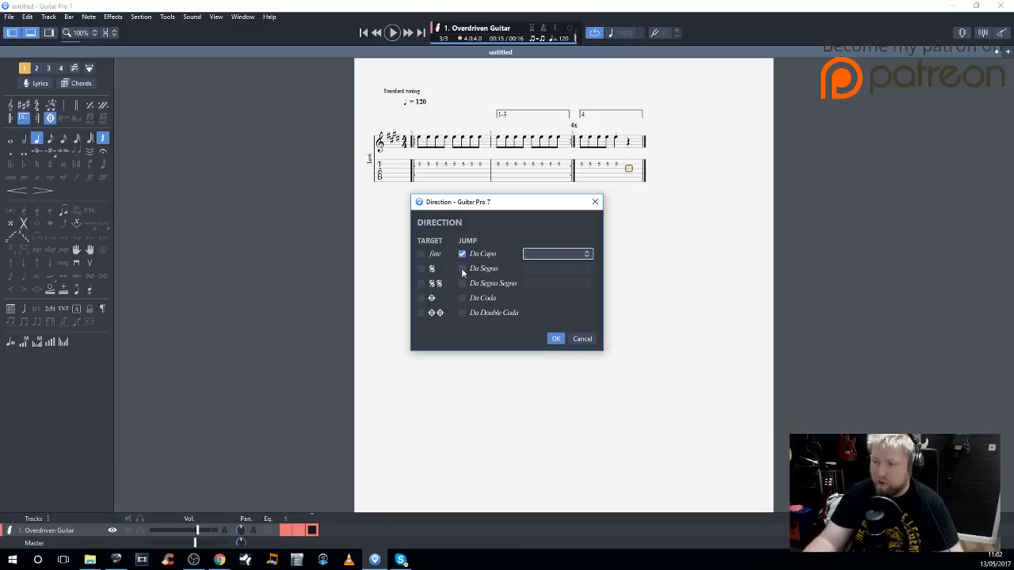
pyautogui.click(462, 254)
pyautogui.click(463, 268)
pyautogui.click(555, 268)
pyautogui.click(463, 269)
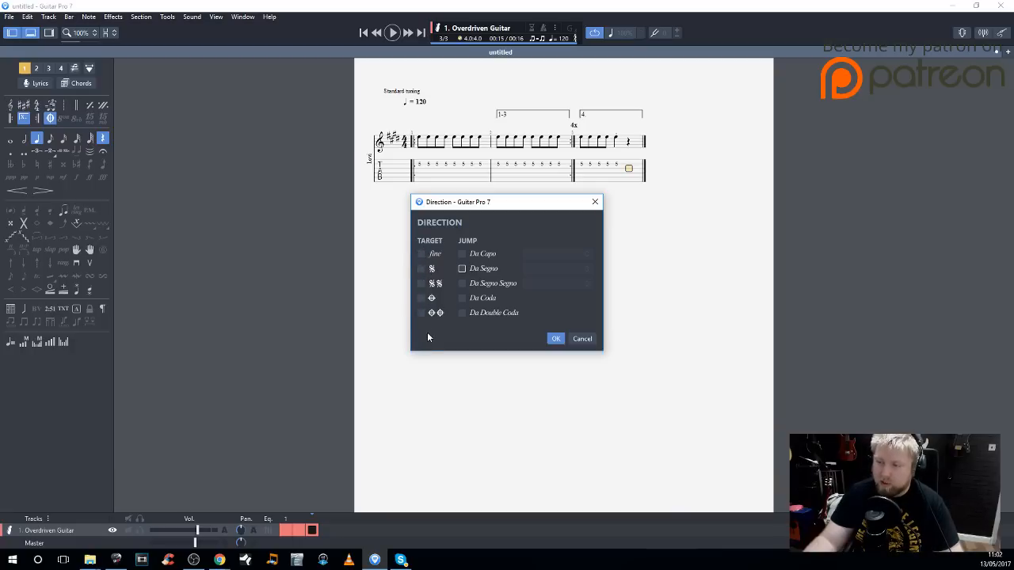
pyautogui.click(581, 339)
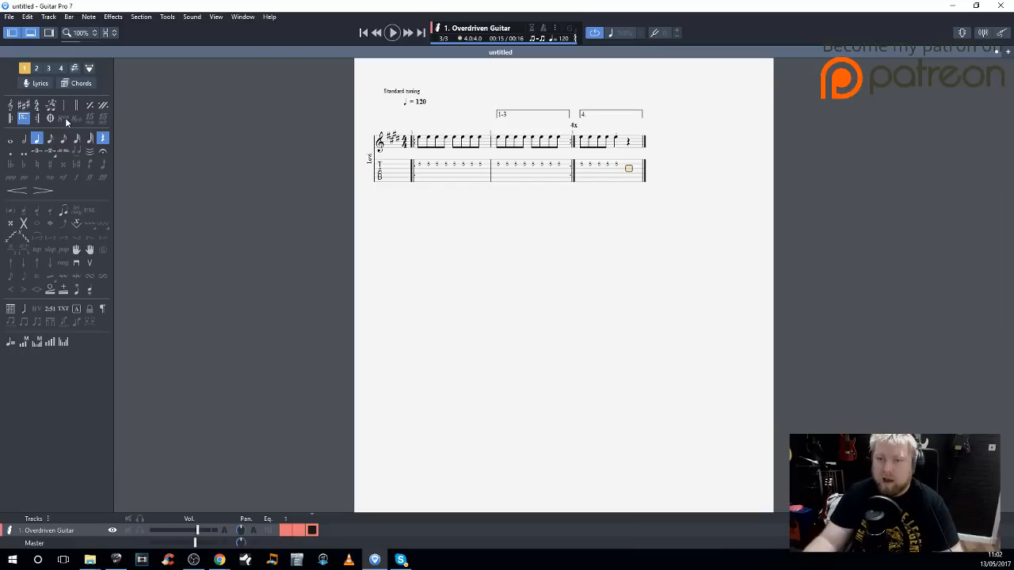
# Try the 8va, 8vb, 15ma and 15mb octave markings on the first bar's notes and remove them
pyautogui.moveTo(420, 168); pyautogui.dragTo(479, 173)
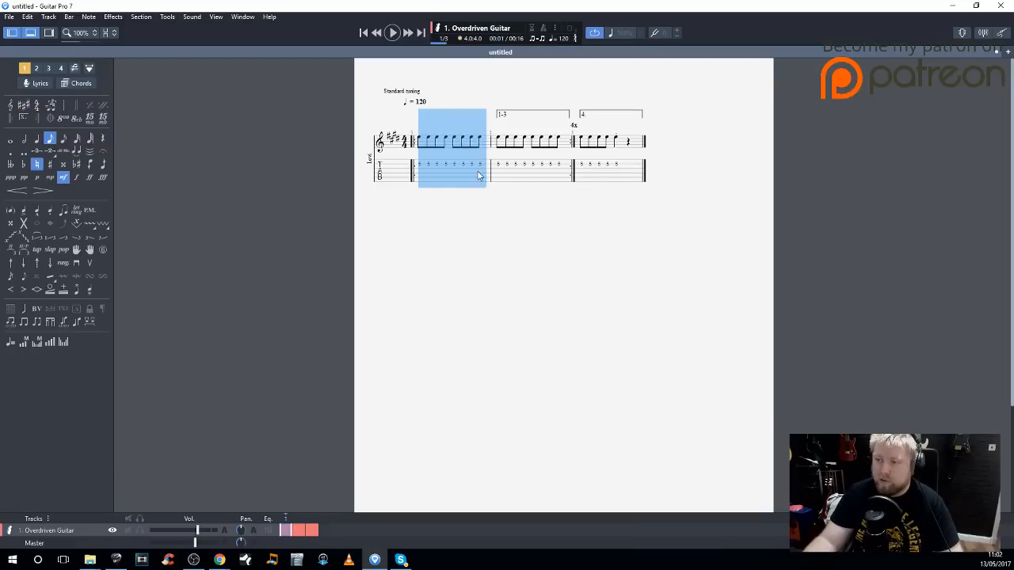
pyautogui.click(61, 122)
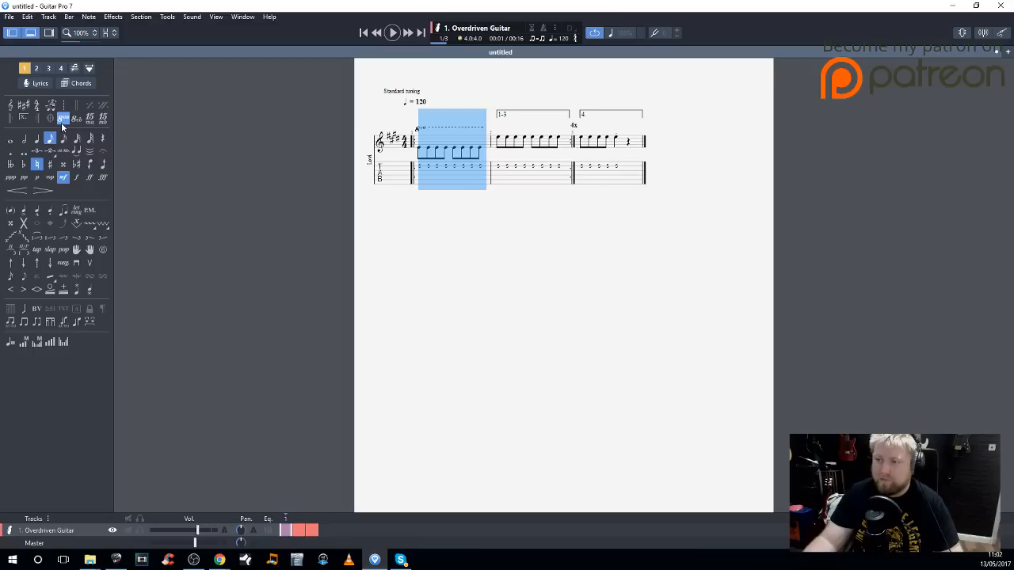
pyautogui.click(75, 119)
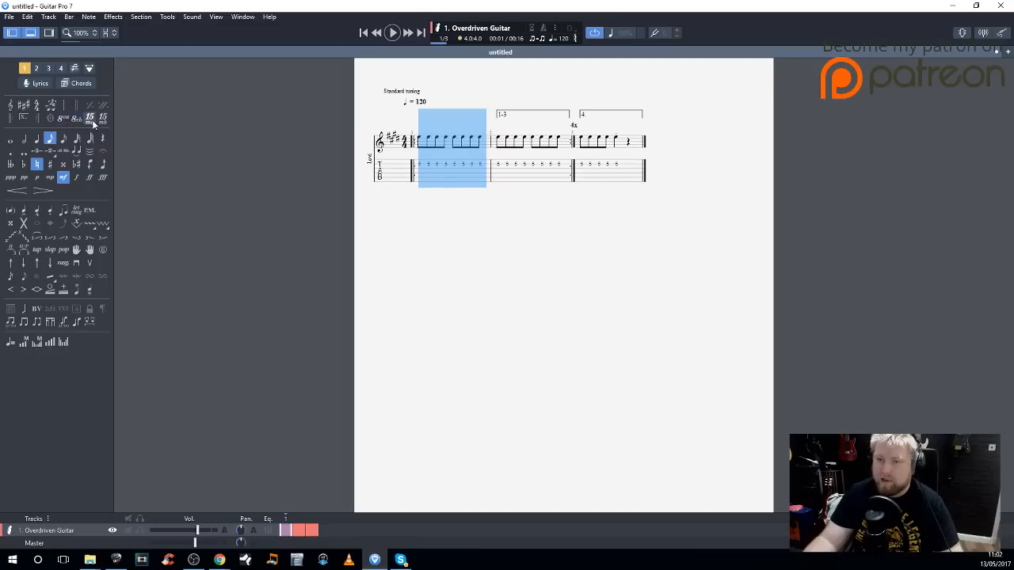
pyautogui.click(92, 120)
pyautogui.click(92, 119)
pyautogui.click(102, 119)
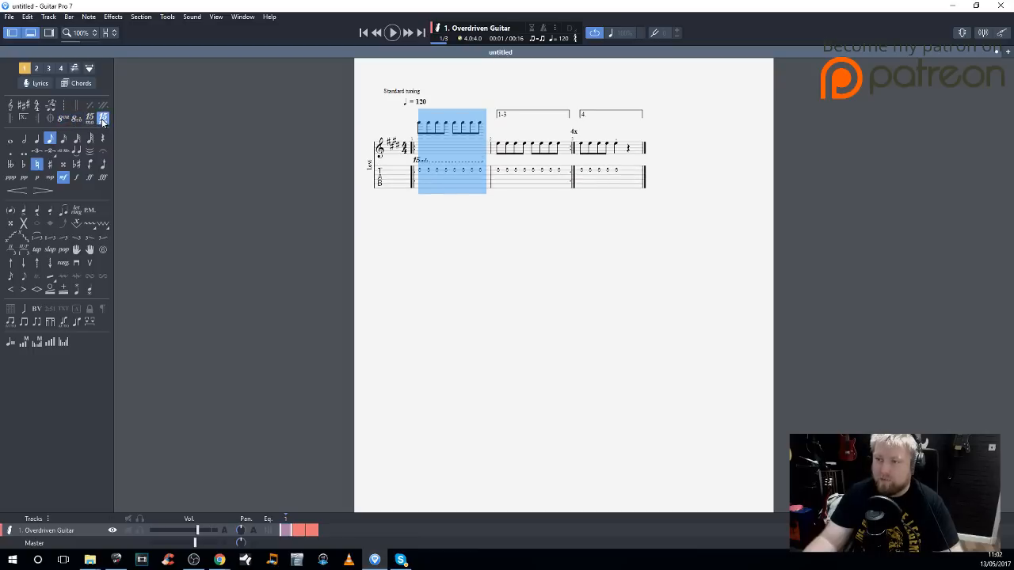
pyautogui.click(102, 119)
pyautogui.click(582, 182)
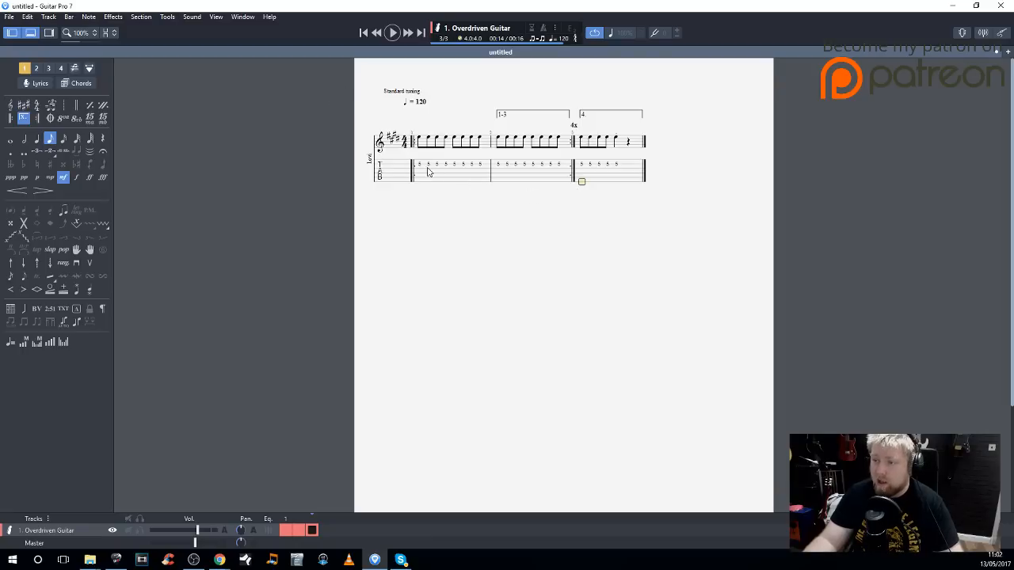
pyautogui.moveTo(419, 168); pyautogui.dragTo(477, 168)
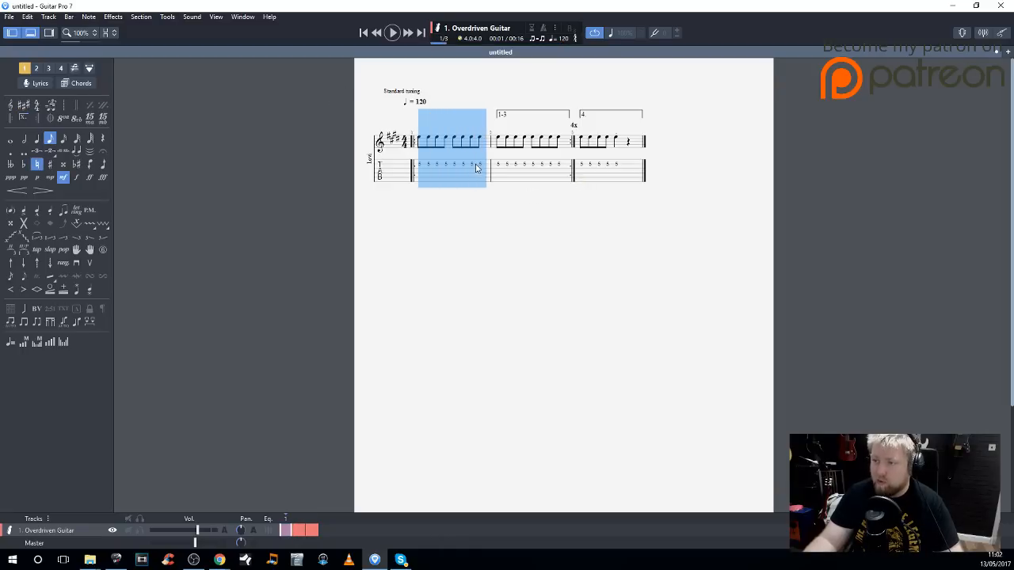
# Add a fourth bar starting with a fret 24 eighth note on the highest string
pyautogui.click(616, 165)
pyautogui.press('Right')
pyautogui.press('Right')
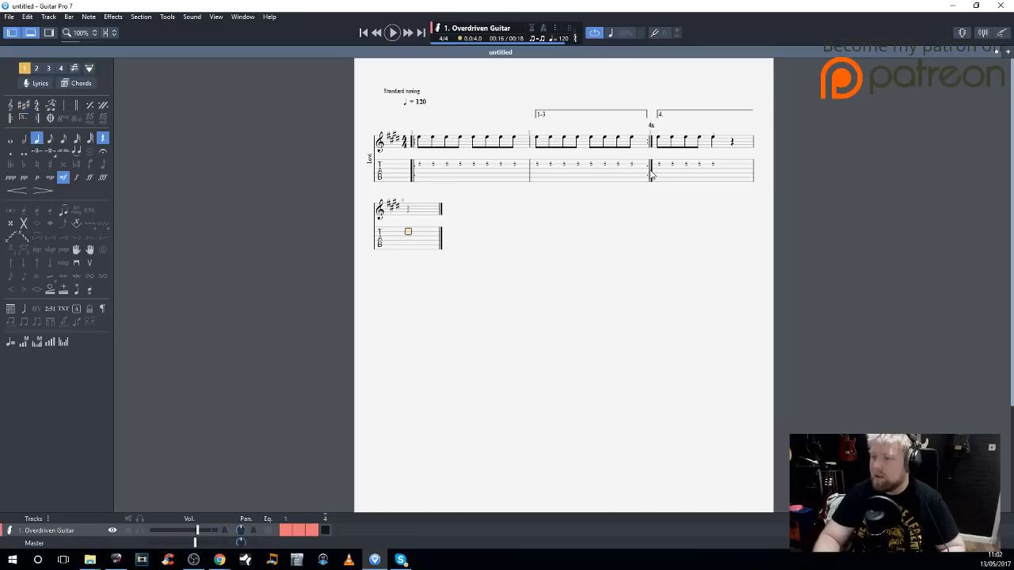
pyautogui.press('Up')
pyautogui.write('24')
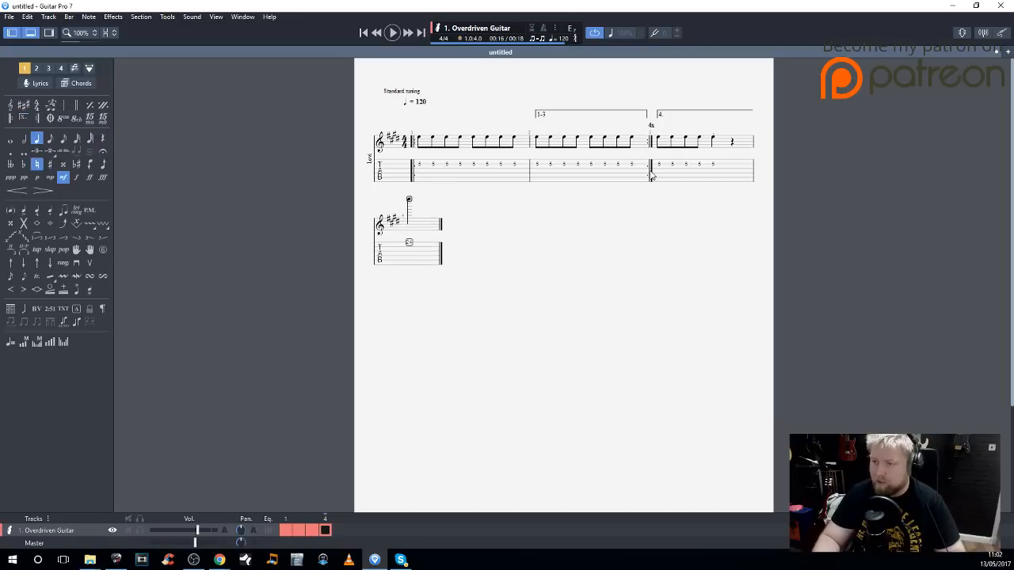
pyautogui.press('+')
pyautogui.press('+')
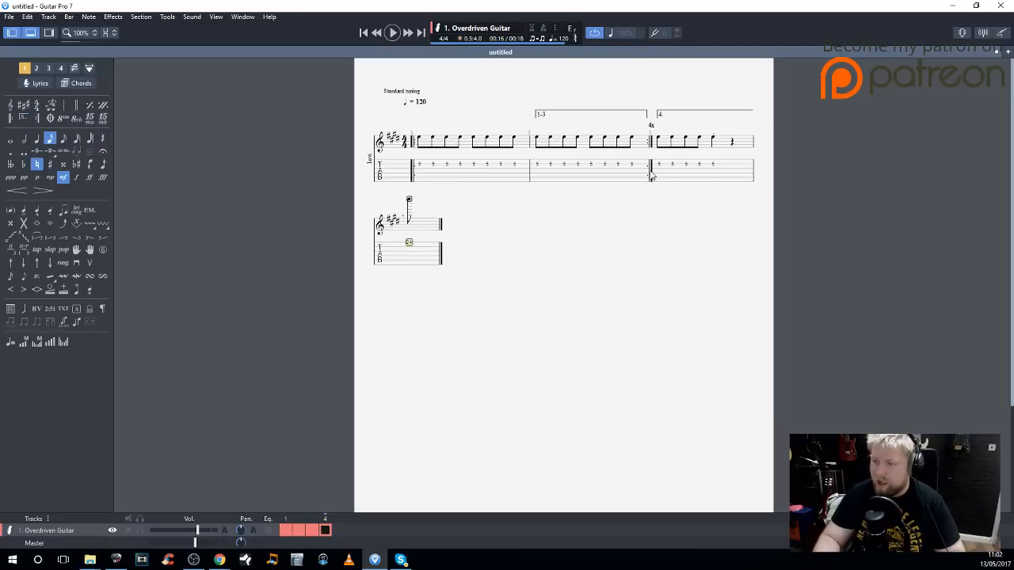
# Fill the rest of the fourth bar with eighth notes alternating between frets 22 and 24 on the highest string
pyautogui.press('Right')
pyautogui.write('22')
pyautogui.press('Right')
pyautogui.write('24')
pyautogui.press('Right')
pyautogui.write('2')
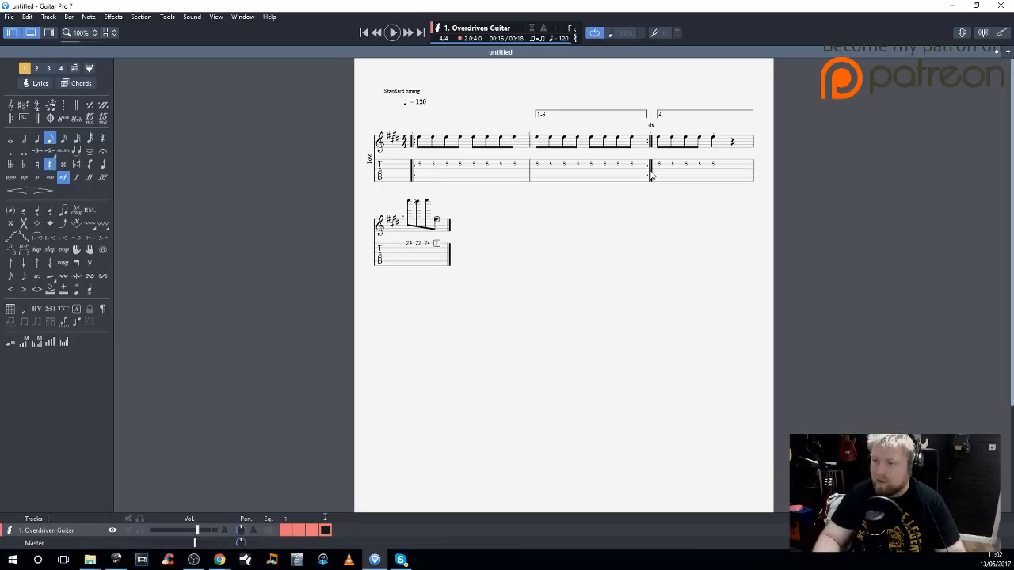
pyautogui.write('2')
pyautogui.press('Right')
pyautogui.write('24')
pyautogui.press('Right')
pyautogui.write('22')
pyautogui.press('Right')
pyautogui.write('24')
pyautogui.press('Right')
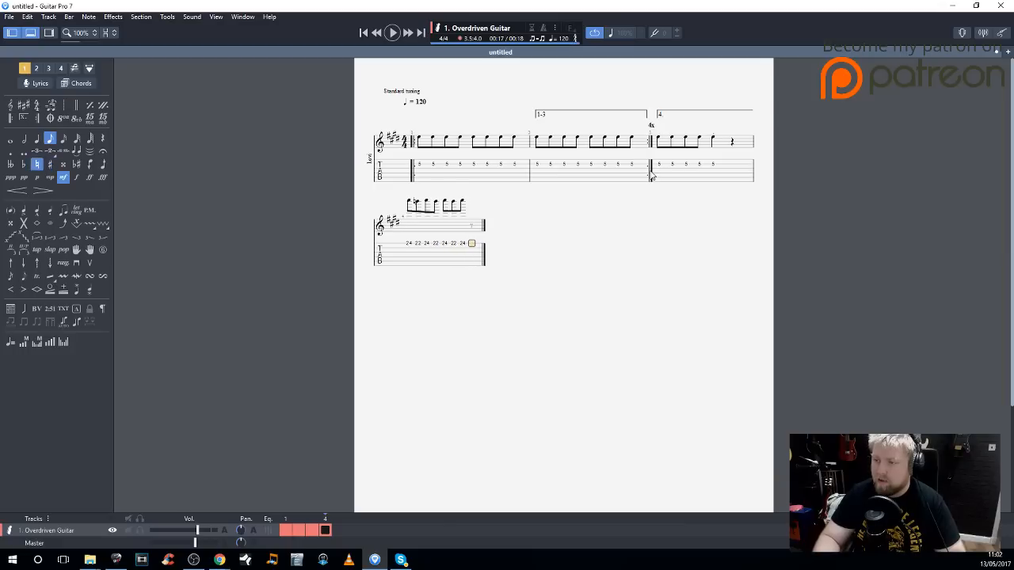
pyautogui.write('22')
pyautogui.press('Right')
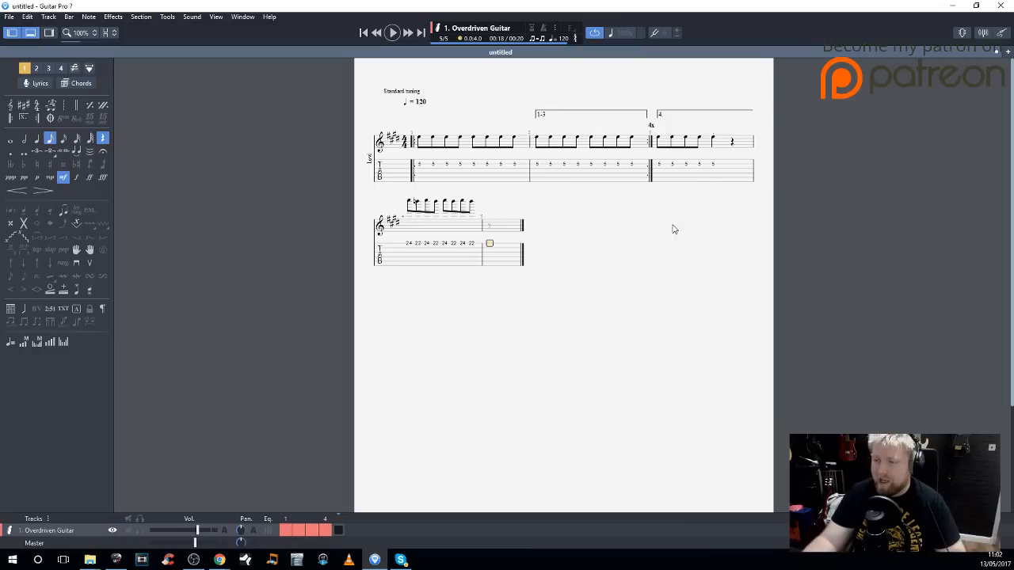
# Try the 8va marking on all of the fourth bar's notes and replace it with 15ma
pyautogui.click(429, 225)
pyautogui.click(408, 244)
pyautogui.moveTo(417, 248); pyautogui.dragTo(472, 250)
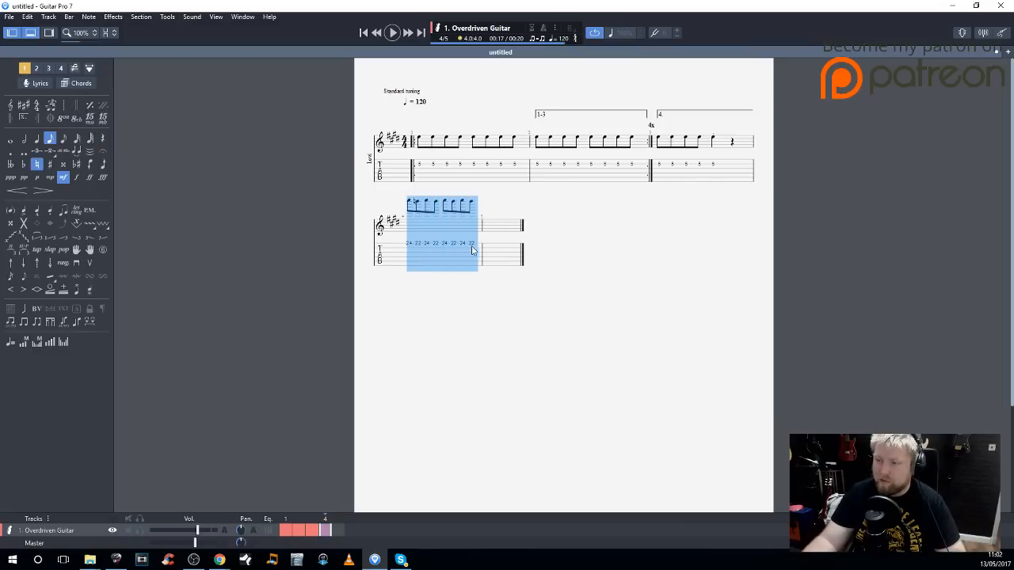
pyautogui.click(63, 119)
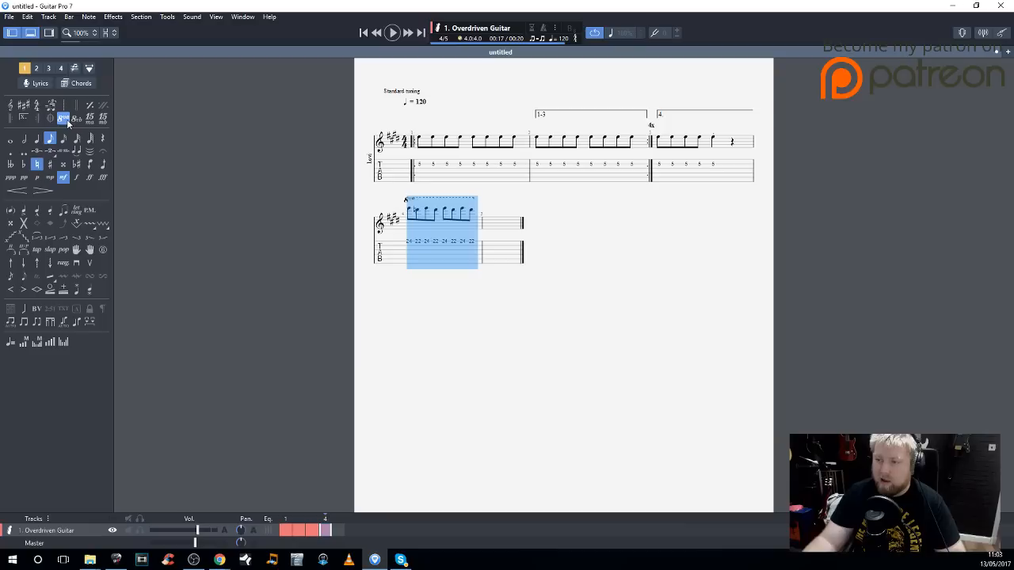
pyautogui.click(64, 120)
pyautogui.click(90, 120)
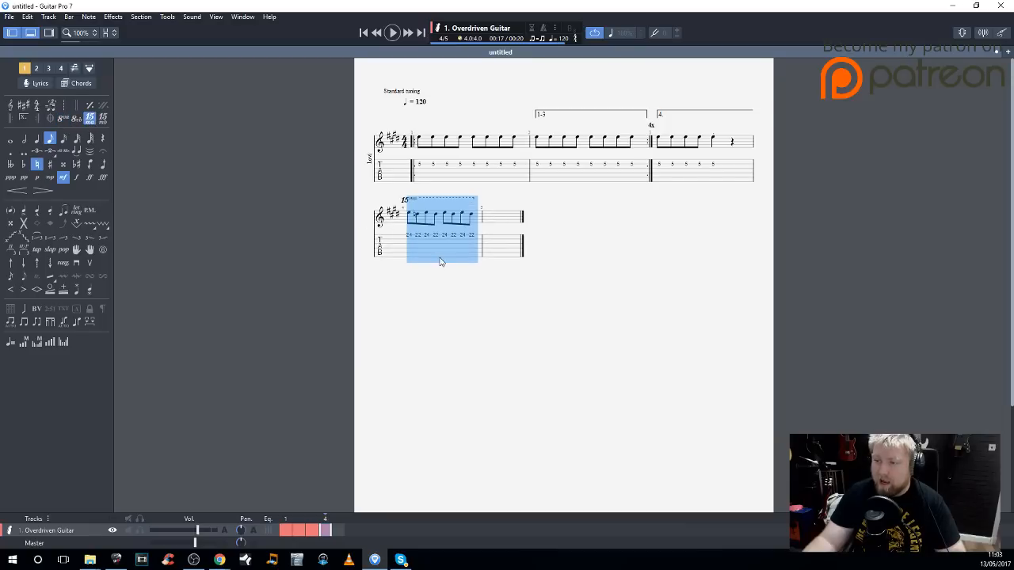
# Select all of the fourth bar's notes again and remove their 15ma marking
pyautogui.click(413, 250)
pyautogui.click(408, 236)
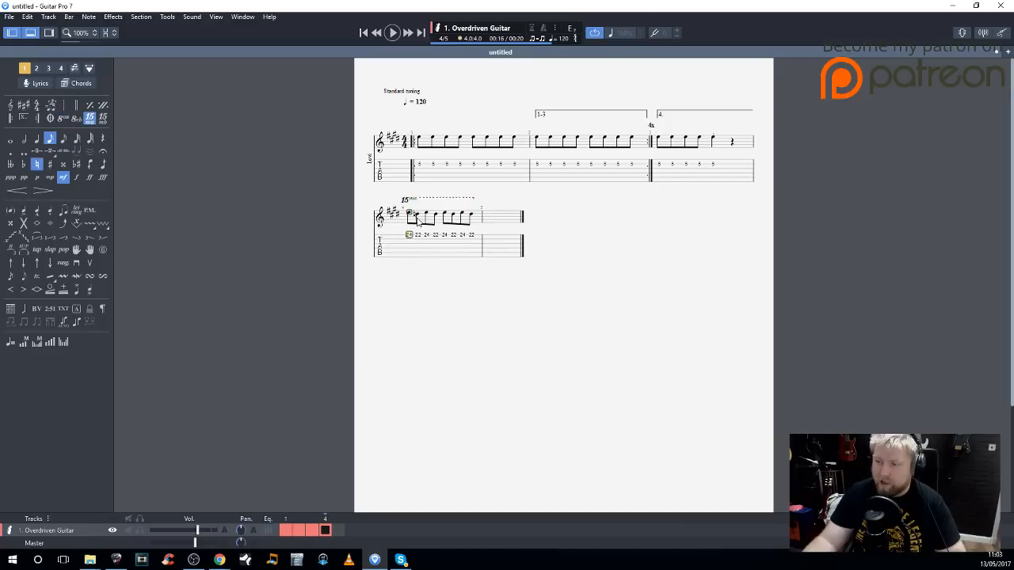
pyautogui.click(416, 224)
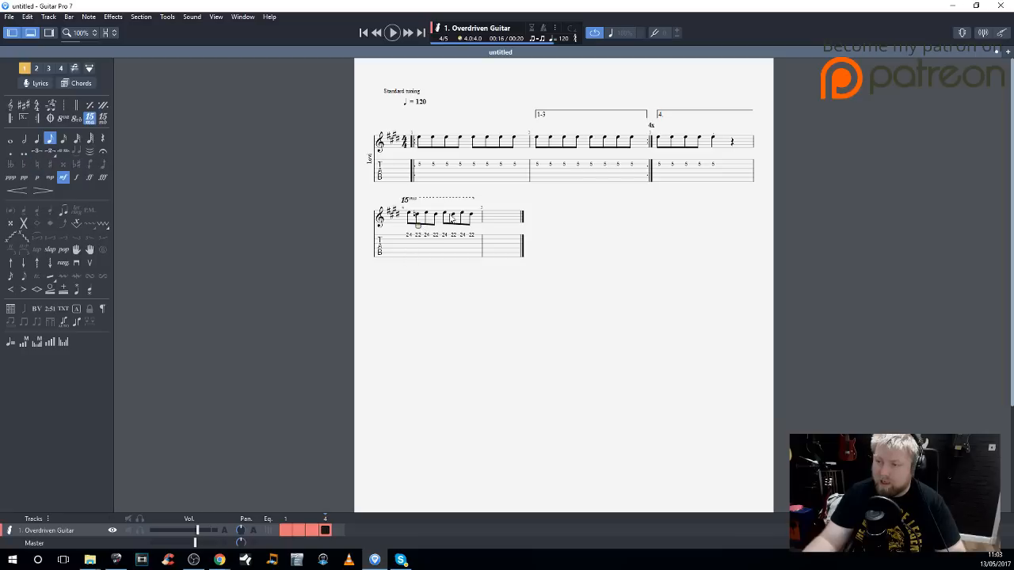
pyautogui.moveTo(412, 240); pyautogui.dragTo(479, 244)
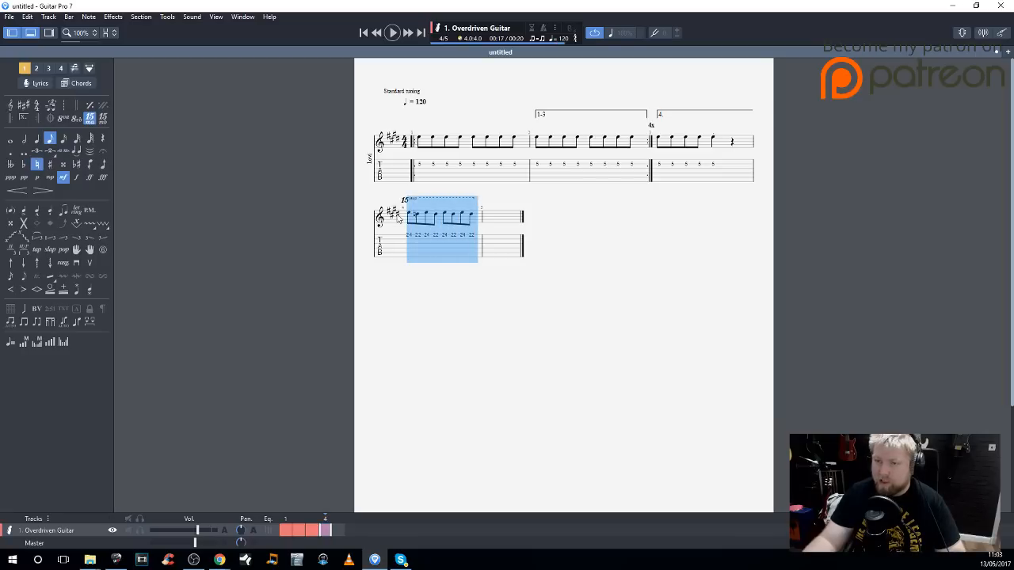
pyautogui.click(91, 120)
pyautogui.click(473, 245)
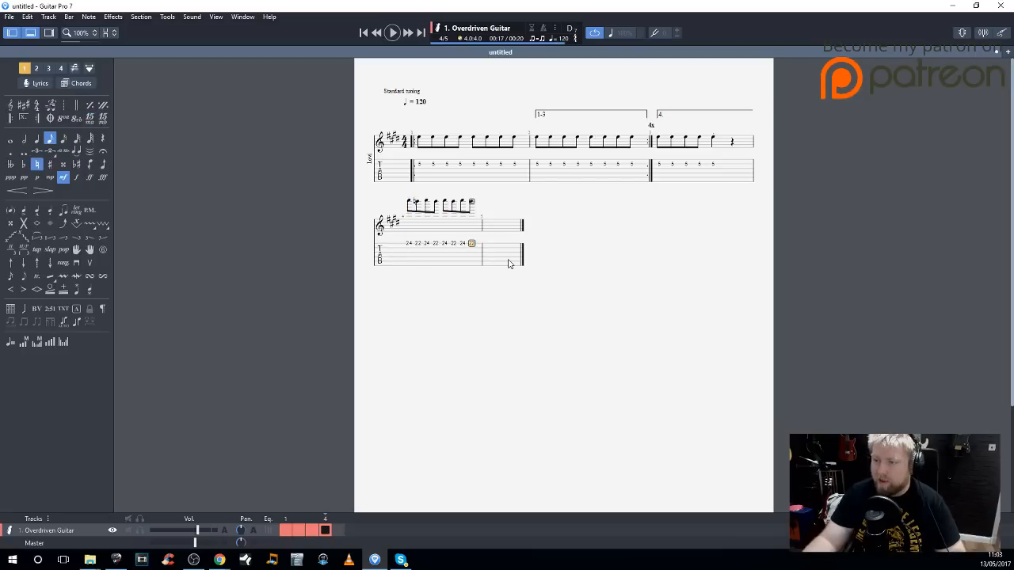
# Delete the fourth bar of high notes together with the empty fifth bar
pyautogui.click(507, 260)
pyautogui.moveTo(409, 247); pyautogui.dragTo(507, 258)
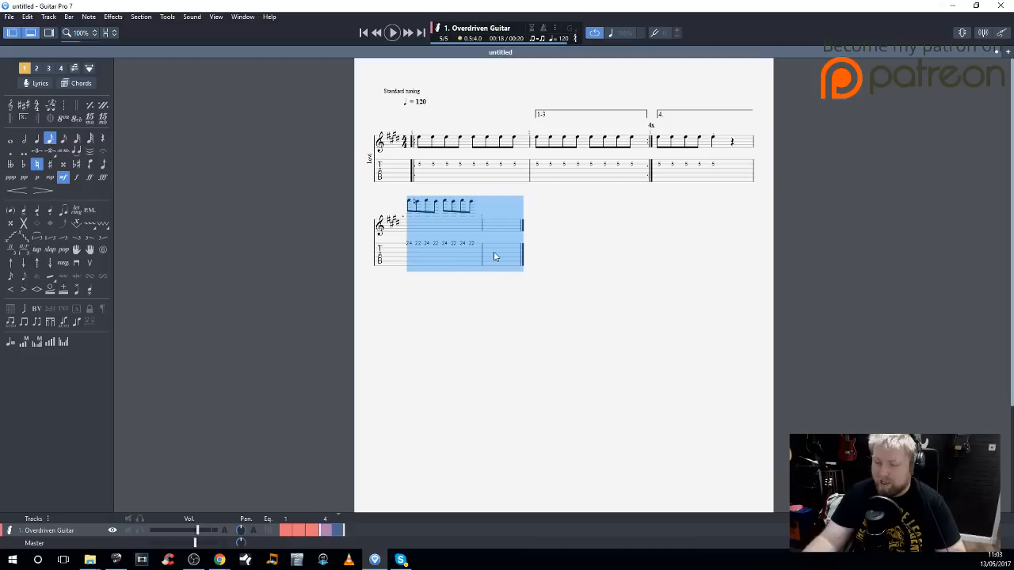
pyautogui.hotkey('ctrl', 'Delete')
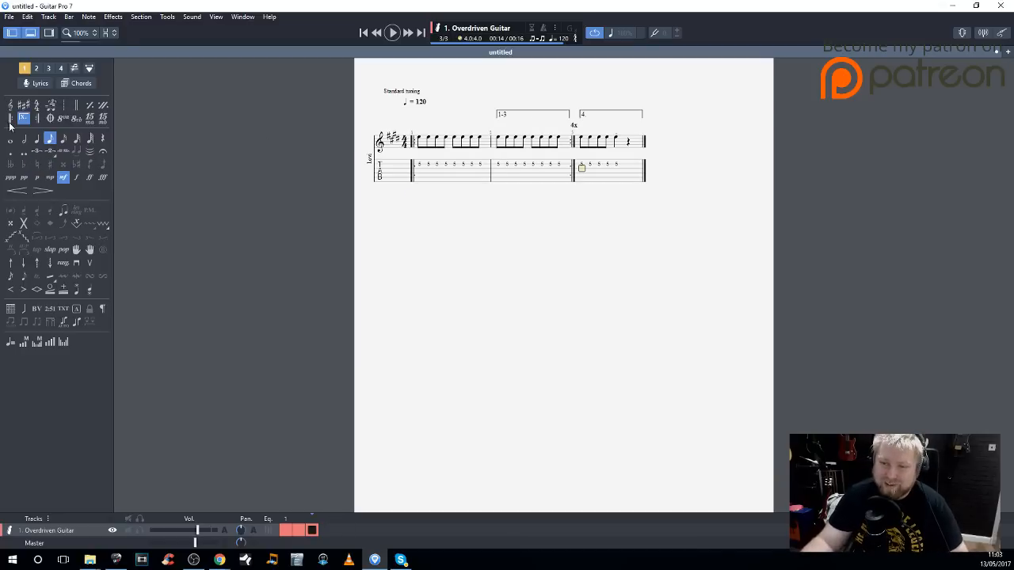
# Add a new fourth bar starting with a fret 5 eighth note on the second string
pyautogui.click(638, 171)
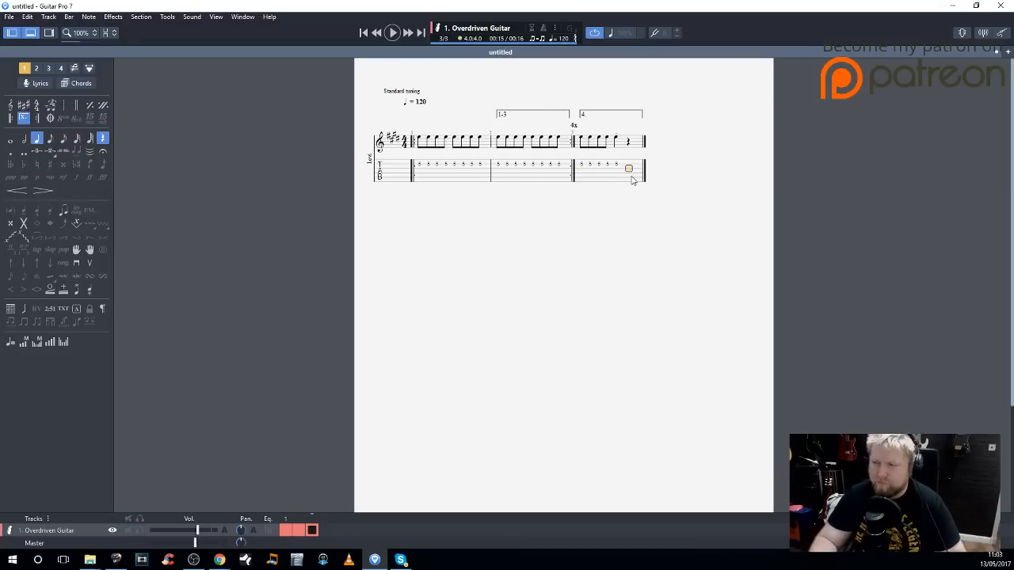
pyautogui.press('Right')
pyautogui.press('Up')
pyautogui.press('5')
pyautogui.press('-')
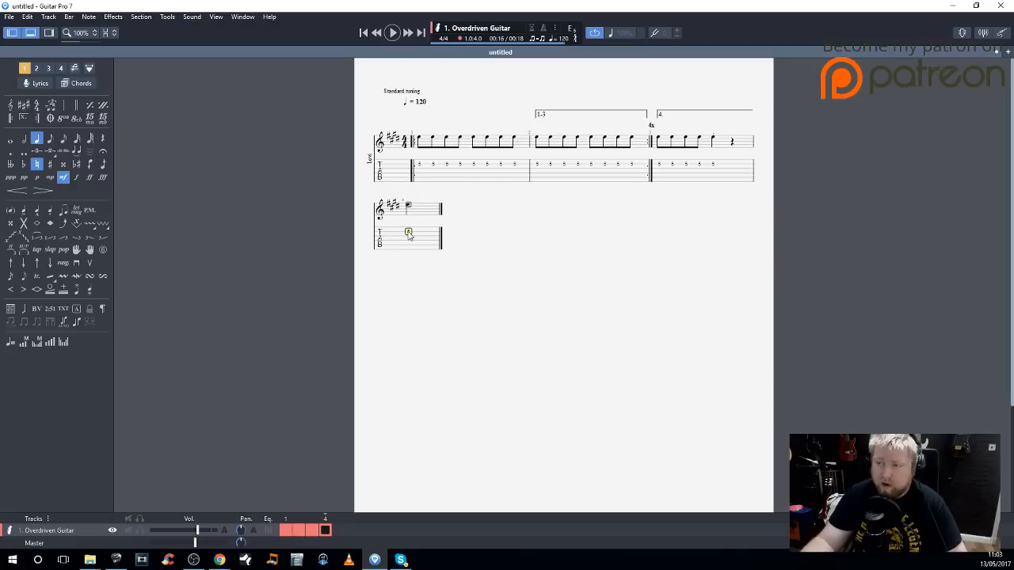
pyautogui.click(50, 138)
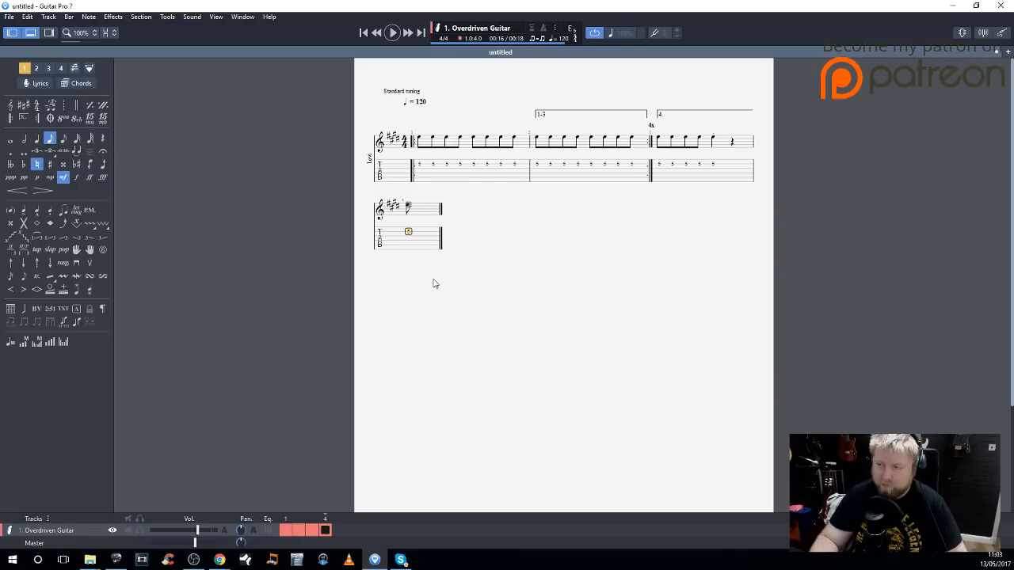
# Complete the fourth bar with a fret 5 eighth, quarter and half note on the second string, and add a fifth bar
pyautogui.press('Right')
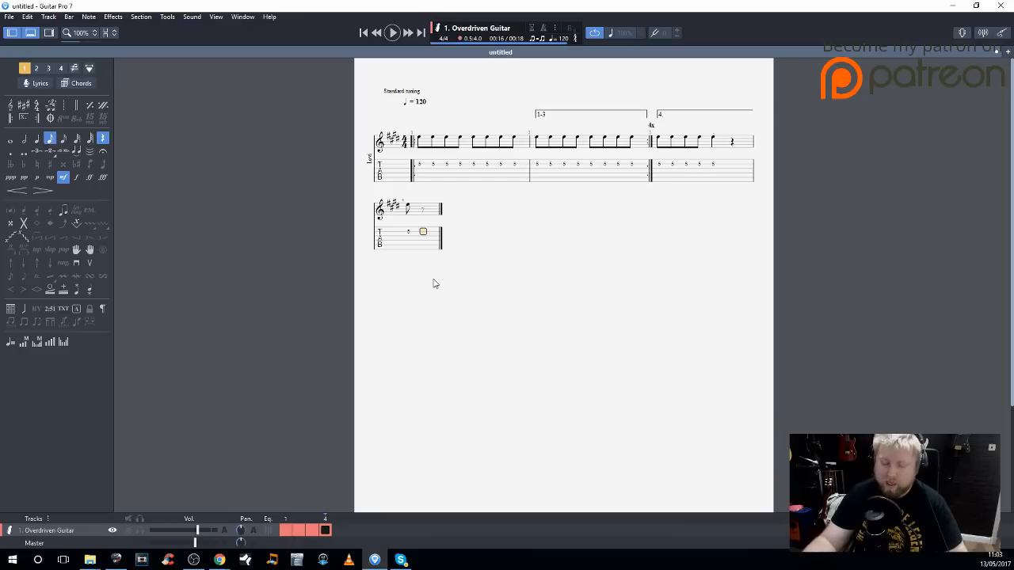
pyautogui.click(50, 140)
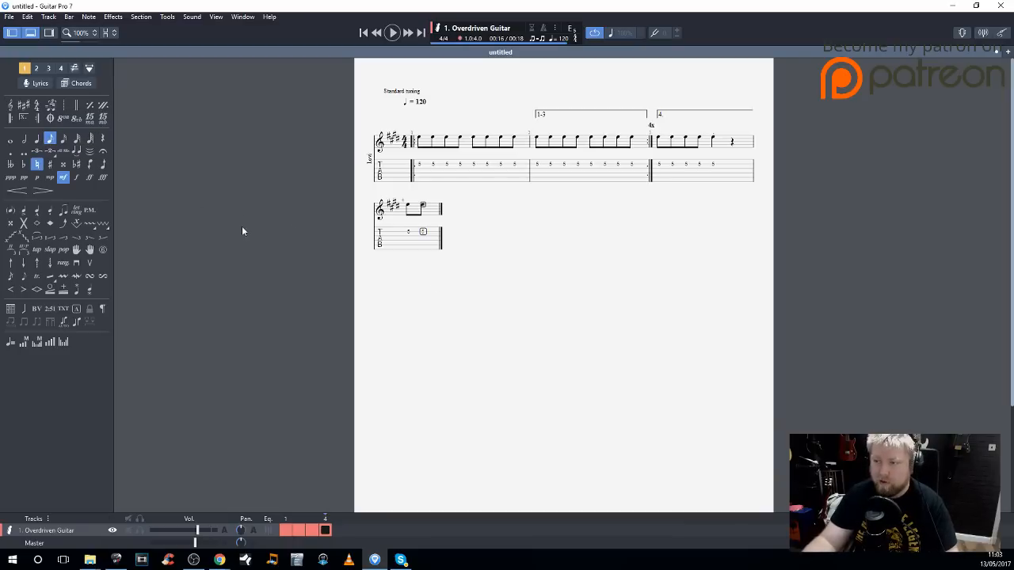
pyautogui.press('Right')
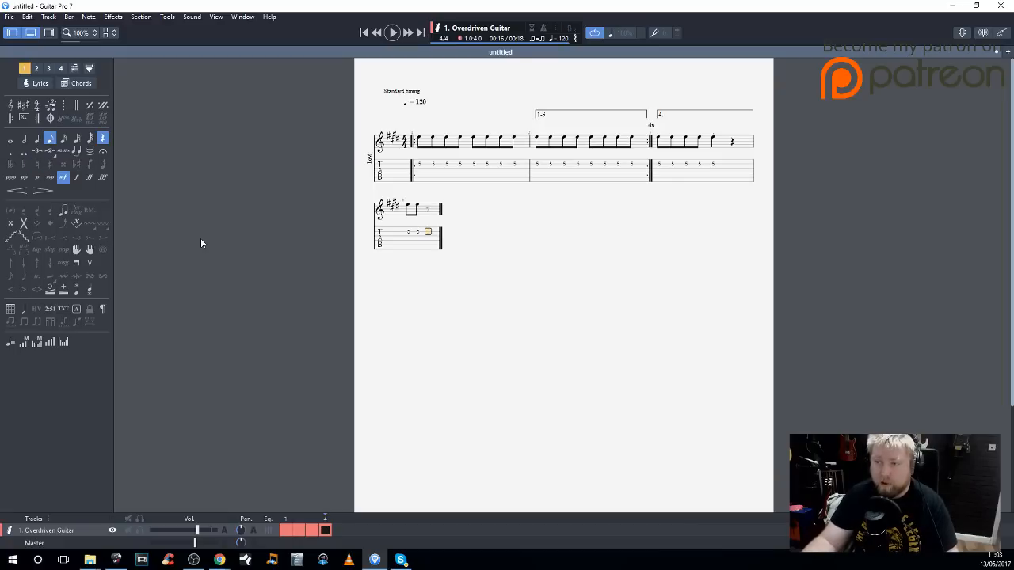
pyautogui.click(36, 139)
pyautogui.click(35, 141)
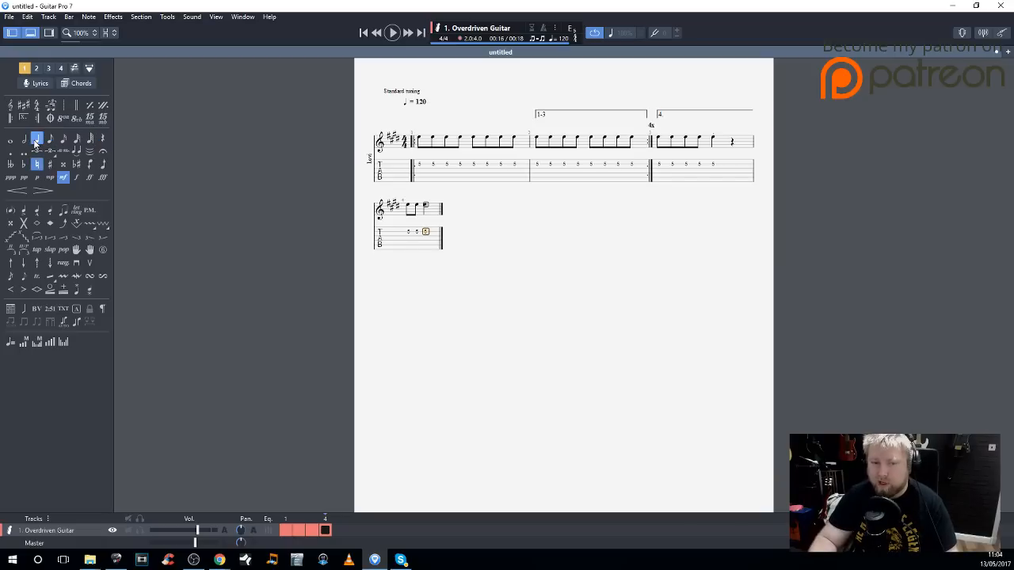
pyautogui.press('Right')
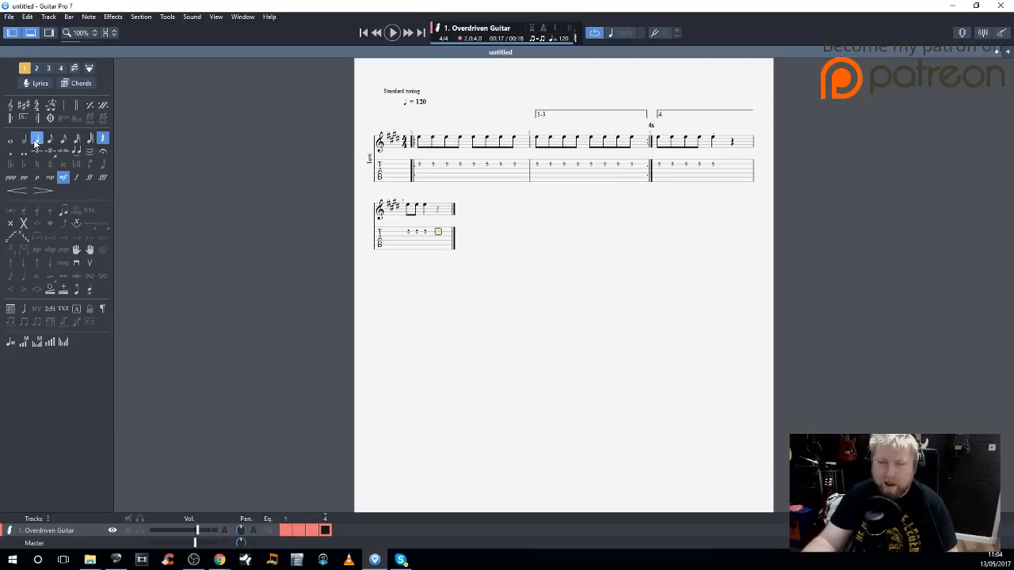
pyautogui.click(23, 140)
pyautogui.press('5')
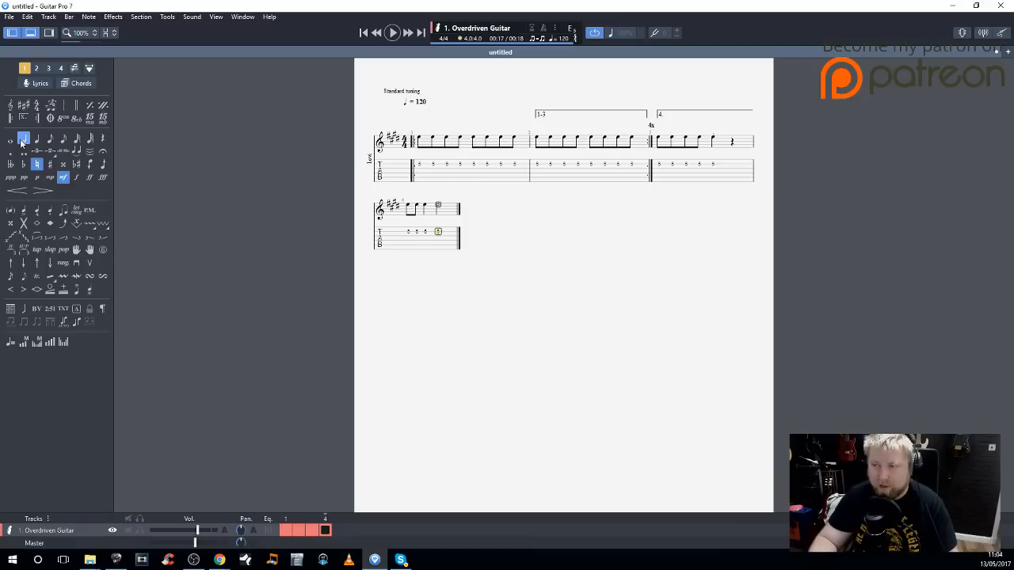
pyautogui.press('Right')
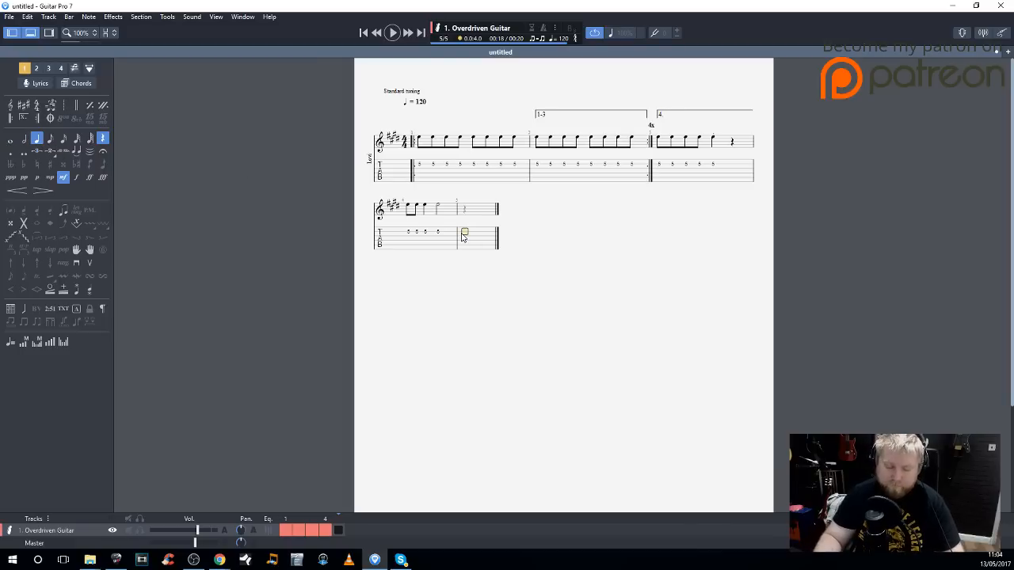
# Enter a fret 5 note in the fifth bar and step its duration down to a 64th and back up to a whole note
pyautogui.press('5')
pyautogui.press('+')
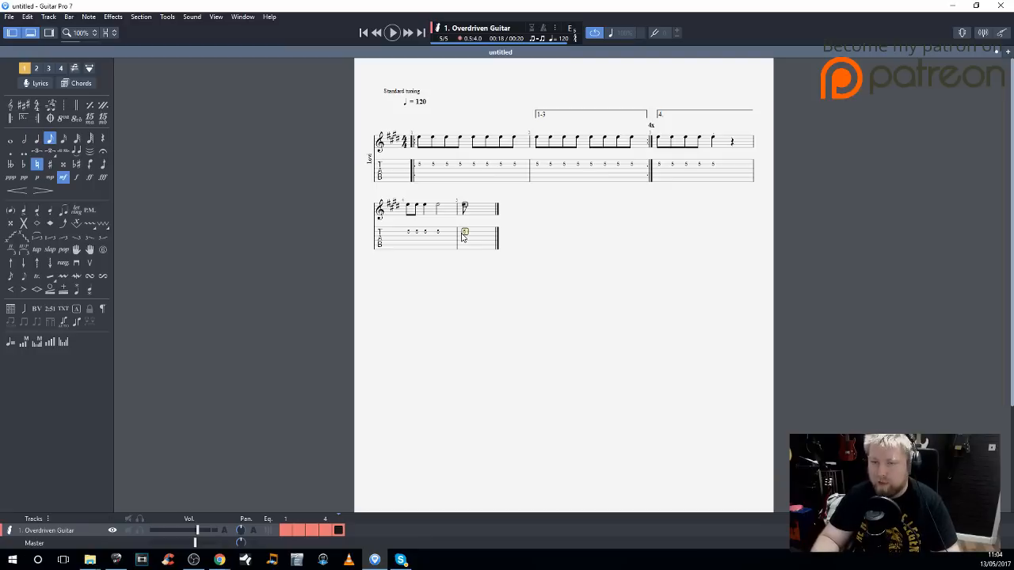
pyautogui.press('+')
pyautogui.press('+')
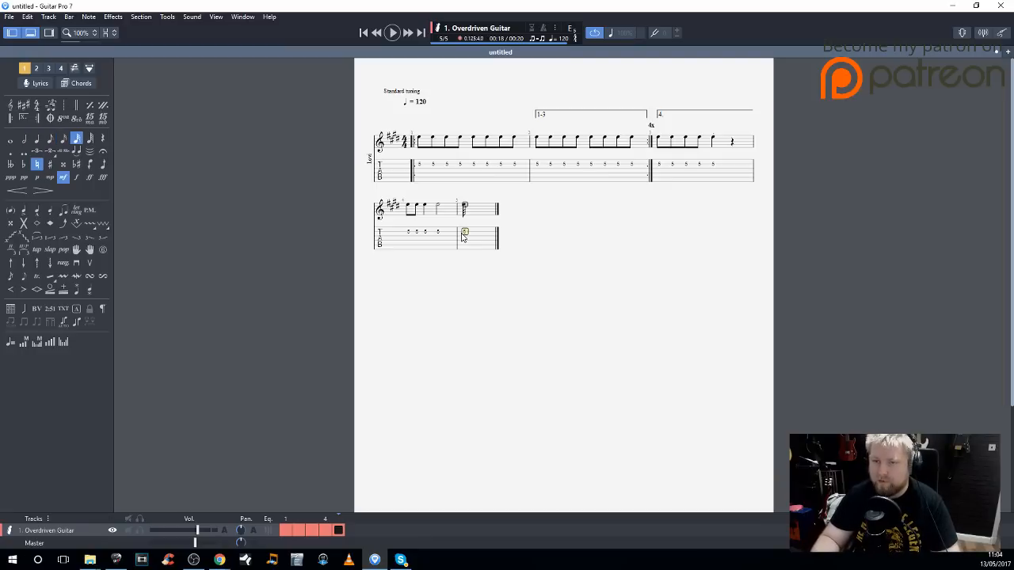
pyautogui.press('+')
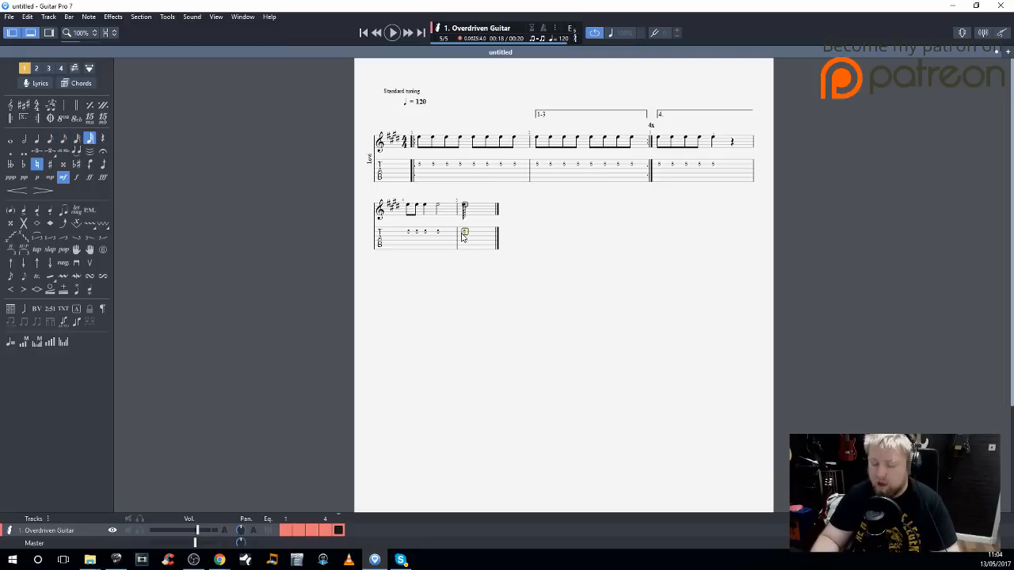
pyautogui.press('-')
pyautogui.press('-')
pyautogui.press('-')
pyautogui.press('-')
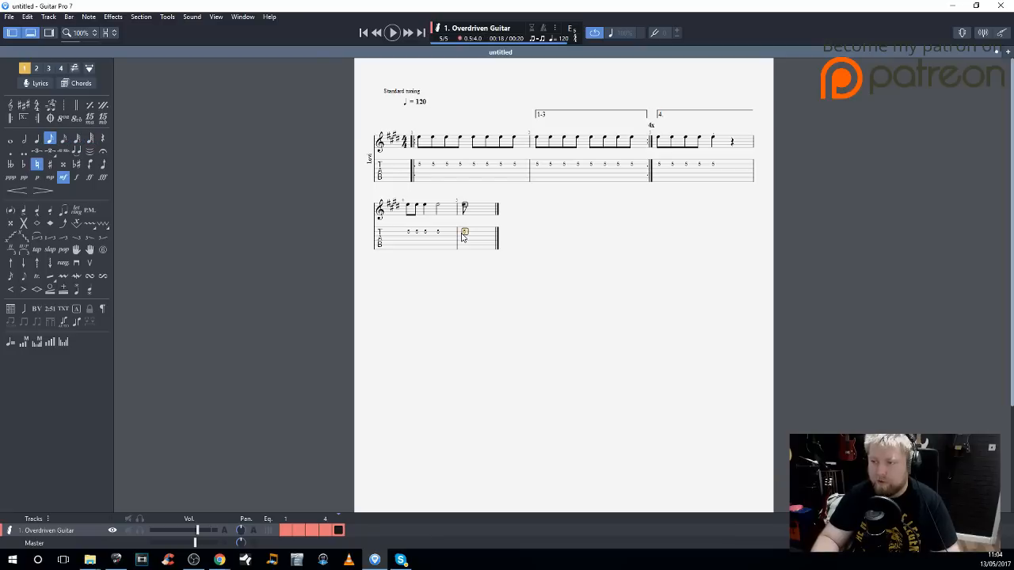
pyautogui.press('-')
pyautogui.press('-')
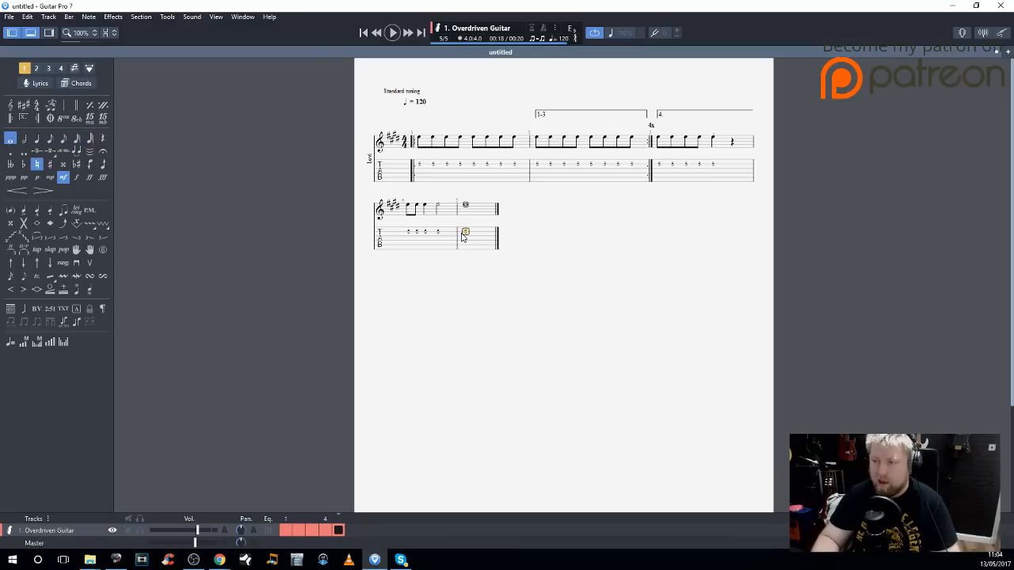
# Replace the fifth bar's whole note with a fret 5 quarter note on the fourth string
pyautogui.press('r')
pyautogui.press('Down')
pyautogui.press('Down')
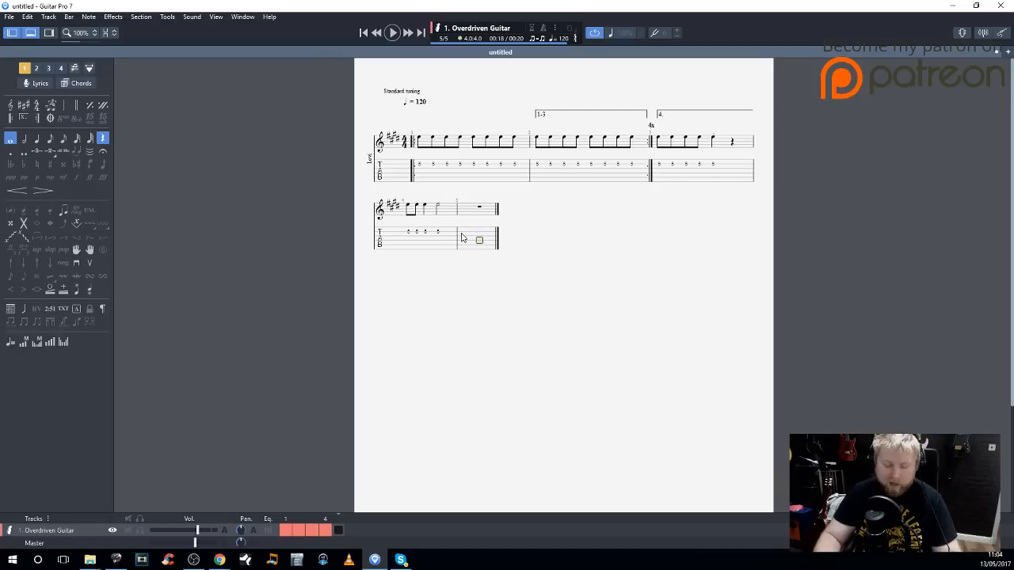
pyautogui.press('+')
pyautogui.press('+')
pyautogui.press('+')
pyautogui.press('+')
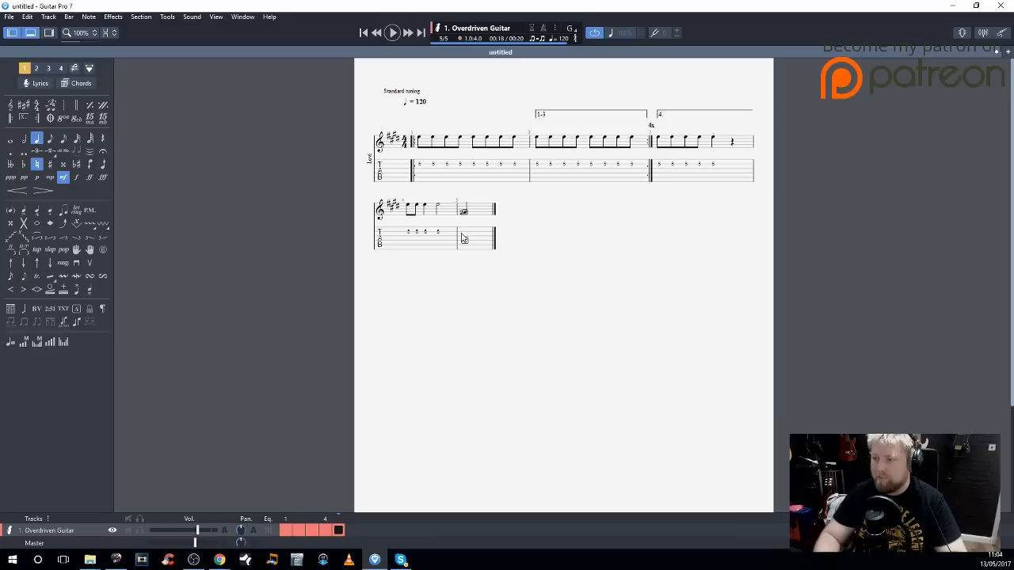
# Continue the fifth bar with fret 7 on the fourth string and frets 5 and 7 on the third string, varying durations
pyautogui.press('Right')
pyautogui.press('7')
pyautogui.press('-')
pyautogui.press('Right')
pyautogui.press('Up')
pyautogui.press('5')
pyautogui.press('+')
pyautogui.press('Right')
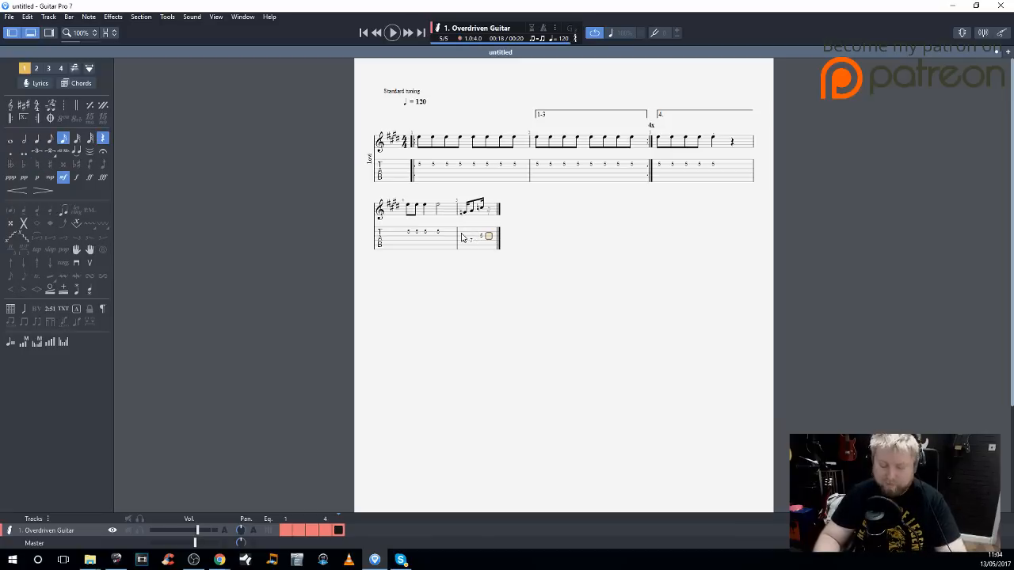
pyautogui.press('7')
pyautogui.press('-')
# Continue the ascending run with frets 5 and 8 on the second string and a fret 5 sixteenth note on the highest string
pyautogui.press('Right')
pyautogui.press('Up')
pyautogui.press('5')
pyautogui.press('Right')
pyautogui.press('8')
pyautogui.press('-')
pyautogui.press('Right')
pyautogui.press('Up')
pyautogui.press('5')
pyautogui.press('+')
pyautogui.press('+')
pyautogui.press('Right')
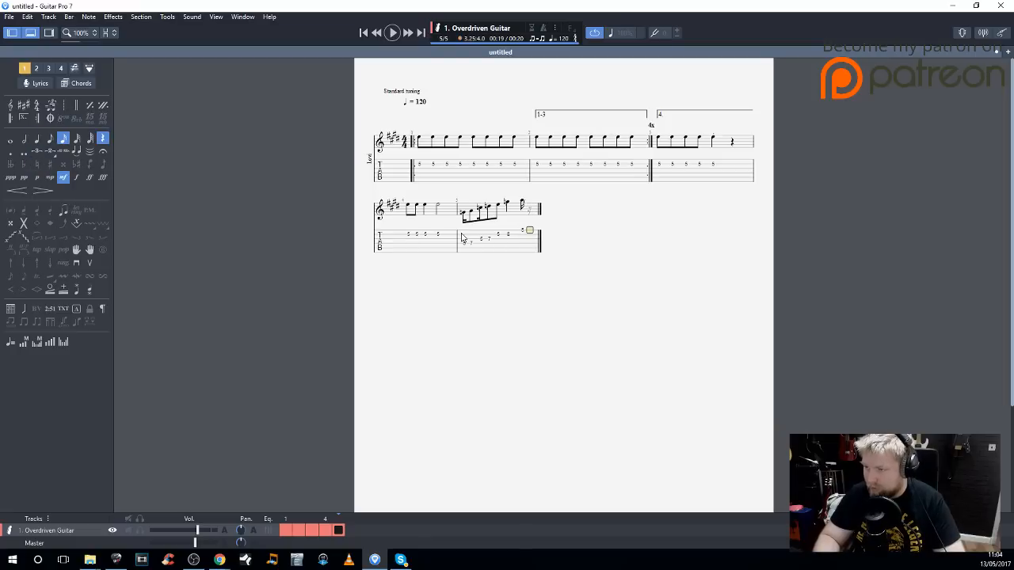
# Finish the fifth bar with sixteenth notes on frets 8, 7 and 5 of the highest string
pyautogui.press('8')
pyautogui.press('Right')
pyautogui.press('7')
pyautogui.press('Right')
pyautogui.press('5')
# Start a sixth bar descending through frets 8, 7 and 5 on the second string and frets 7 and 5 on the third string
pyautogui.press('Right')
pyautogui.press('Down')
pyautogui.press('8')
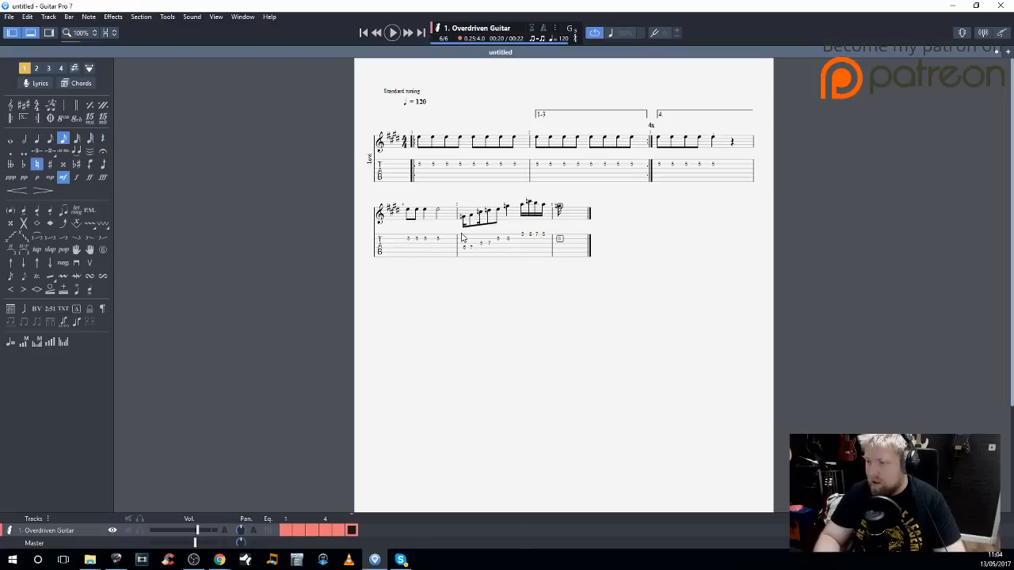
pyautogui.press('-')
pyautogui.press('Right')
pyautogui.press('7')
pyautogui.press('+')
pyautogui.press('Right')
pyautogui.press('5')
pyautogui.press('-')
pyautogui.press('Right')
pyautogui.press('Down')
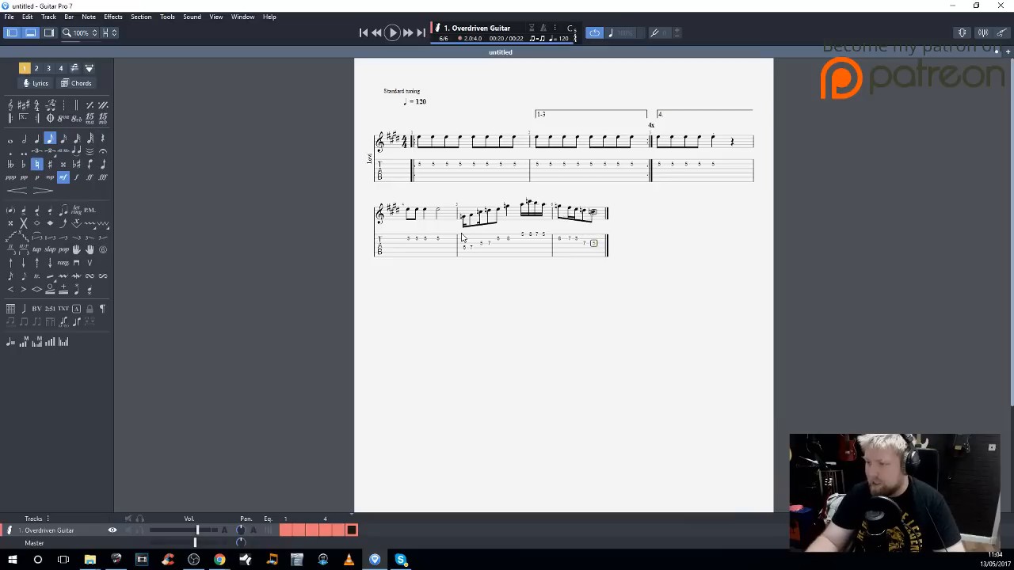
# Break the beam between the third and fourth notes of the fifth bar
pyautogui.moveTo(485, 250); pyautogui.dragTo(493, 250)
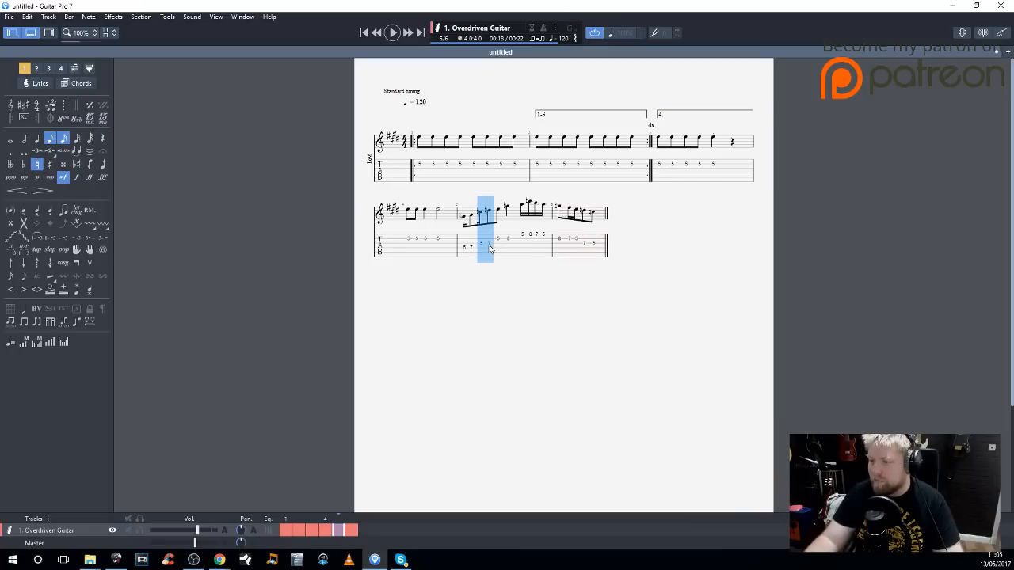
pyautogui.click(37, 322)
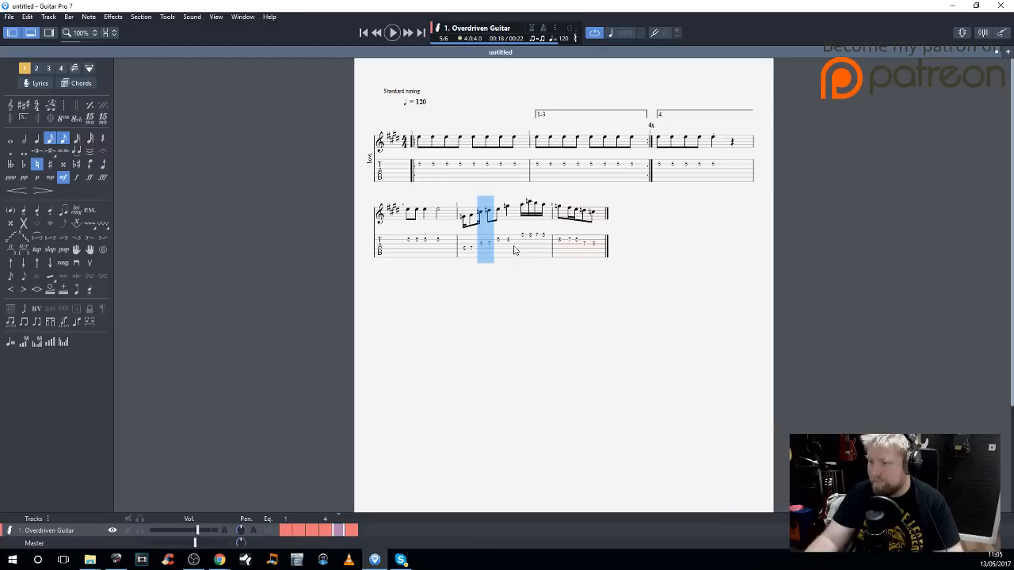
# Break the beam between the third and fourth notes of the sixth bar
pyautogui.click(580, 250)
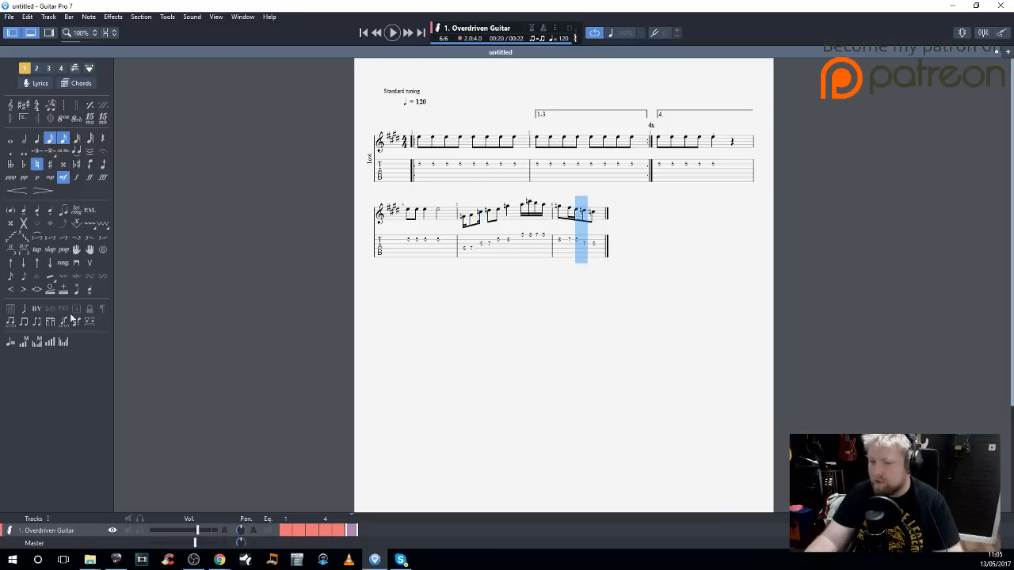
pyautogui.click(34, 323)
# Change the 4/4 time signature's beaming across all six bars so eighth notes are grouped in pairs
pyautogui.click(472, 258)
pyautogui.moveTo(415, 176); pyautogui.dragTo(592, 240)
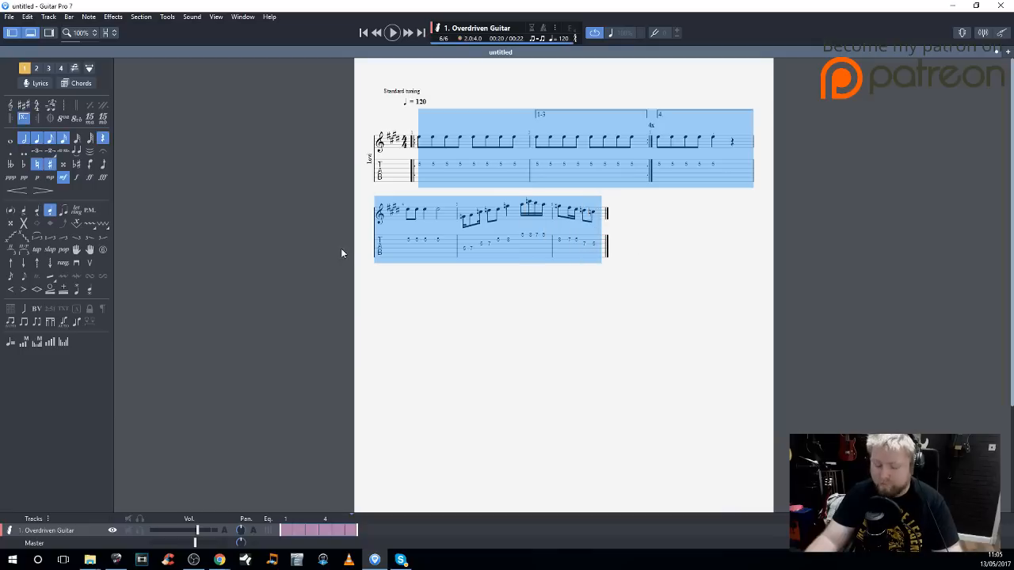
pyautogui.hotkey('ctrl', 't')
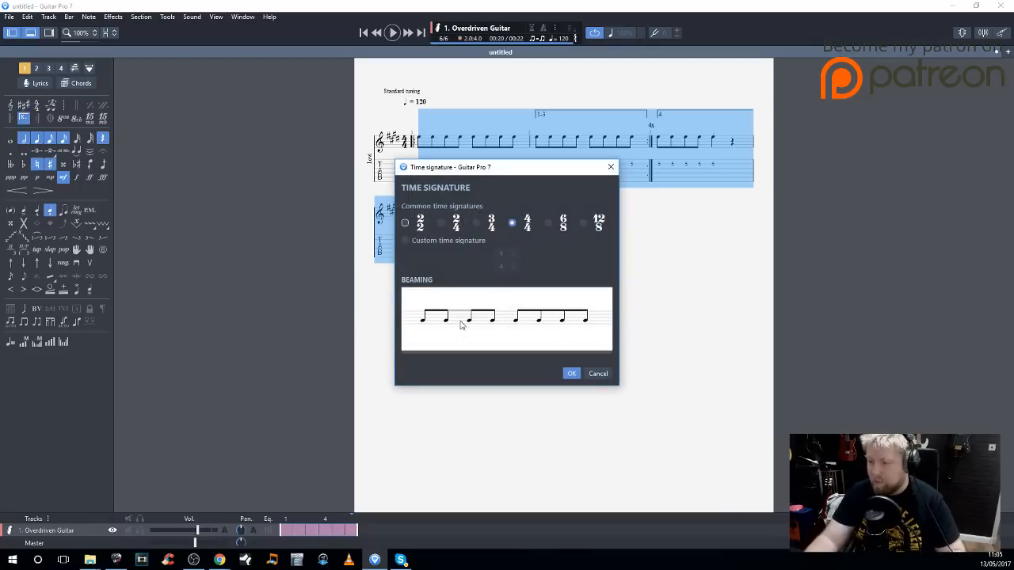
pyautogui.click(572, 373)
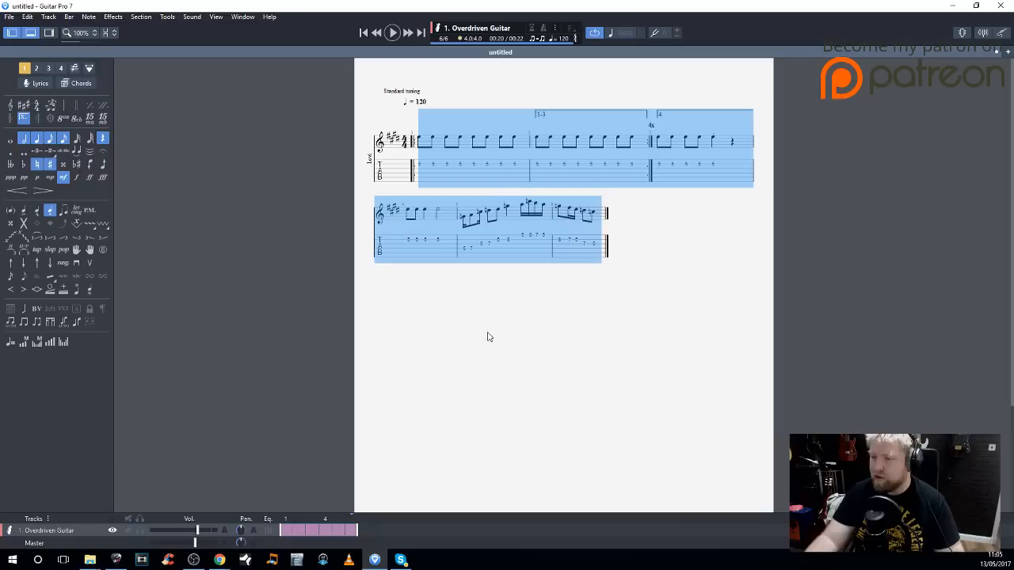
# Delete all the notes from the fifth and sixth bars
pyautogui.click(597, 252)
pyautogui.press('Right')
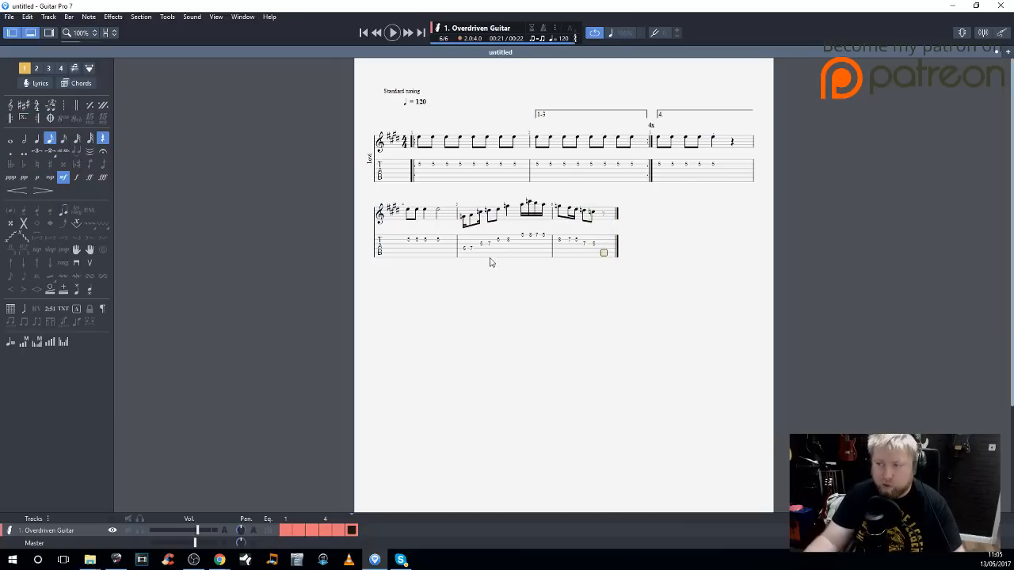
pyautogui.moveTo(465, 252); pyautogui.dragTo(590, 264)
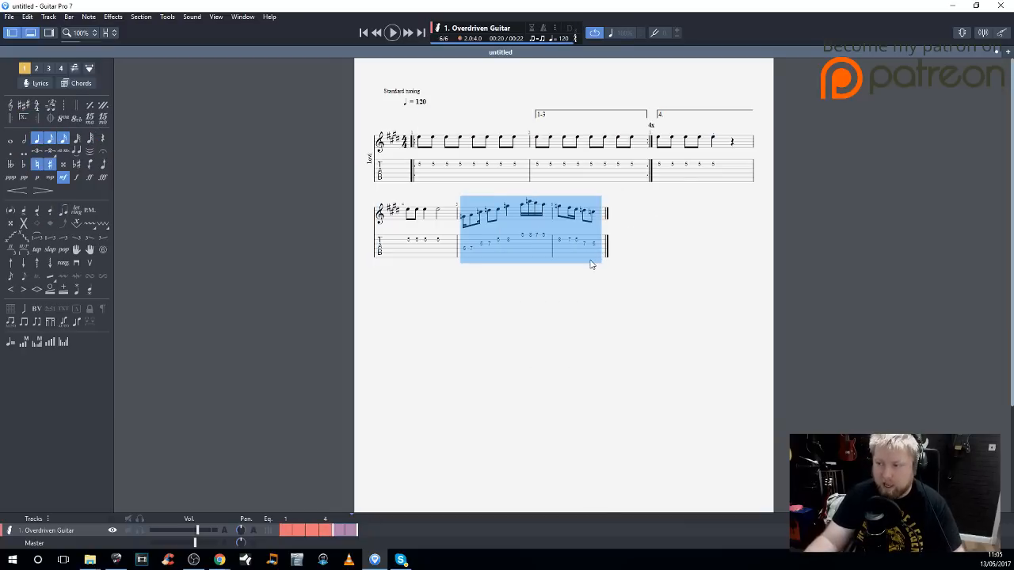
pyautogui.press('Delete')
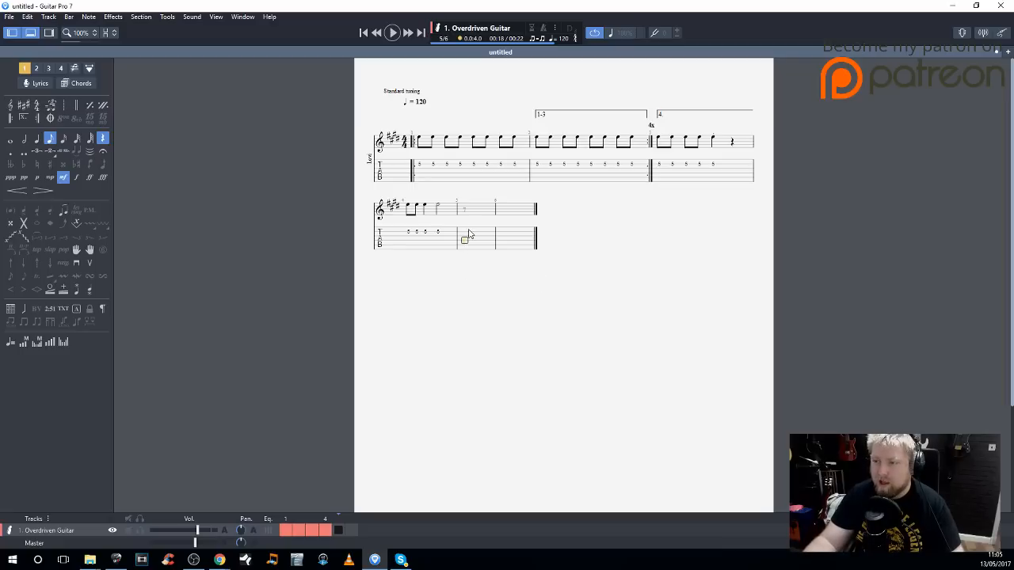
# Enter a sixteenth on fret 5 and an eighth on fret 7 of the fourth string, and a sixteenth on fret 5 of the third string
pyautogui.write('5')
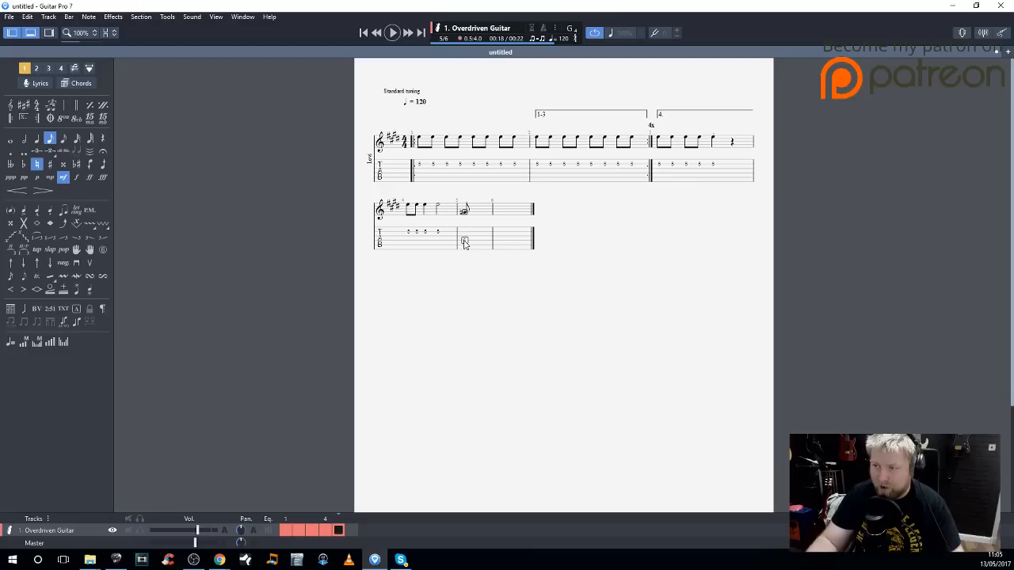
pyautogui.click(62, 139)
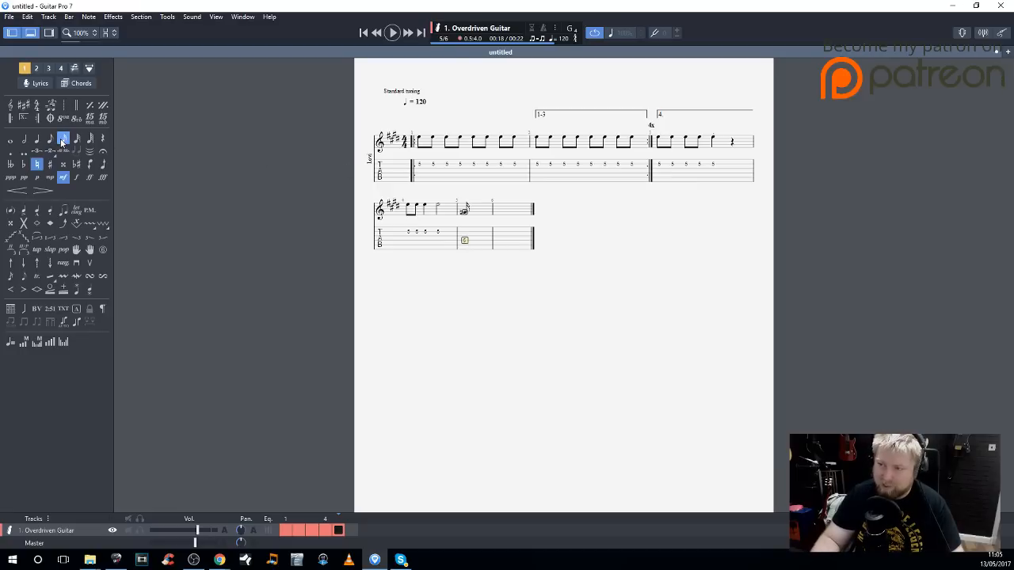
pyautogui.press('Right')
pyautogui.write('5')
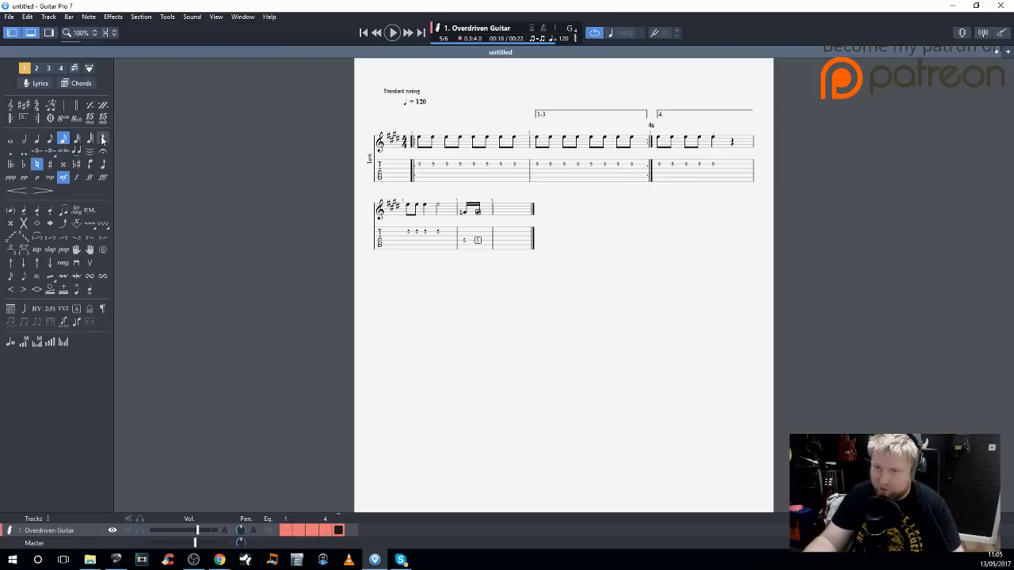
pyautogui.click(51, 140)
pyautogui.write('7')
pyautogui.press('Right')
pyautogui.press('Up')
pyautogui.write('5')
pyautogui.click(63, 140)
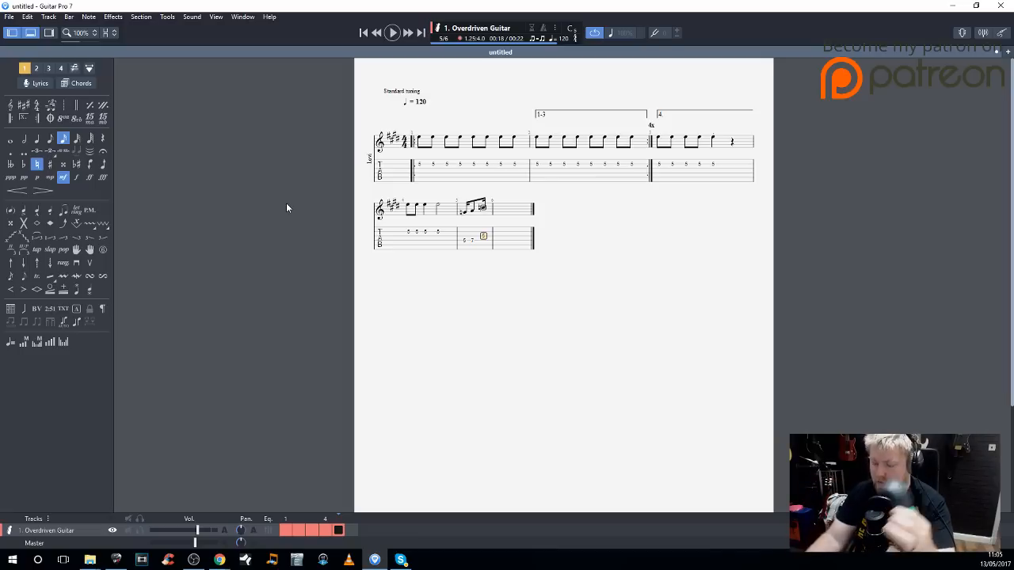
# Clear the fifth bar and enter a sixteenth, an eighth and a sixteenth note on fret 5 of the second string
pyautogui.moveTo(470, 240); pyautogui.dragTo(487, 242)
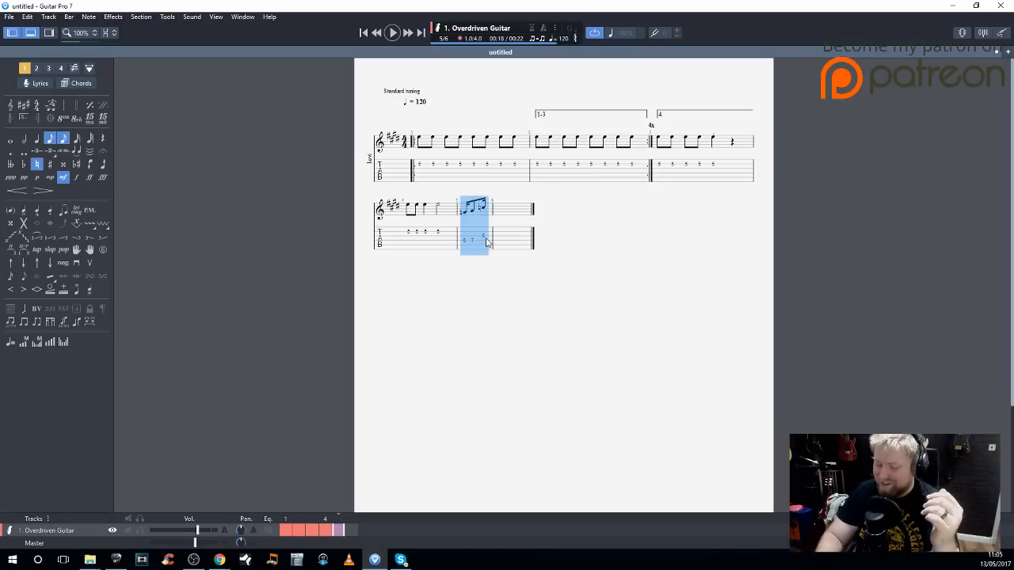
pyautogui.press('Delete')
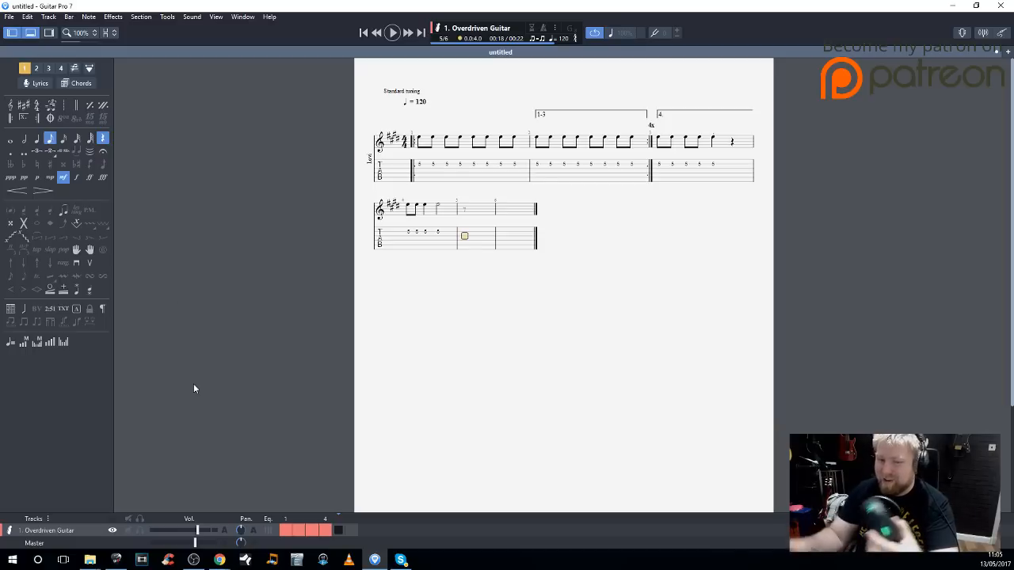
pyautogui.press('Up')
pyautogui.write('5')
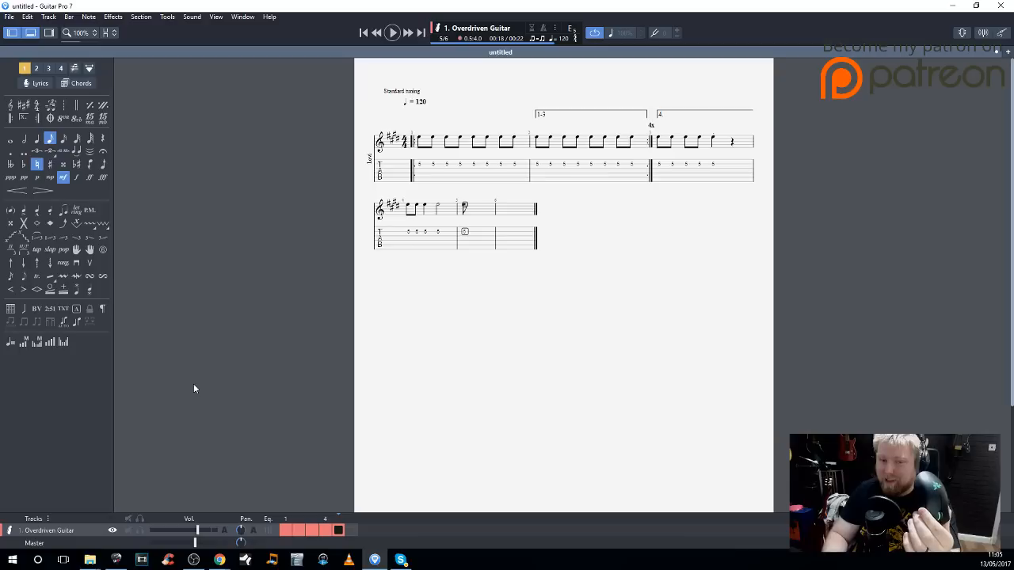
pyautogui.press('+')
pyautogui.press('Right')
pyautogui.write('5')
pyautogui.press('-')
pyautogui.press('Right')
pyautogui.write('5')
pyautogui.press('+')
# Add a dotted eighth note on fret 7 and a sixteenth note on fret 5 of the third string
pyautogui.press('Right')
pyautogui.press('Down')
pyautogui.write('7')
pyautogui.press('-')
pyautogui.press('Right')
pyautogui.write('5')
pyautogui.press('+')
pyautogui.press('.')
pyautogui.press('-')
pyautogui.press('Left')
pyautogui.press('.')
pyautogui.press('Right')
pyautogui.press('+')
pyautogui.press('.')
# Add two eighth notes on frets 7 and 5 of the fourth string
pyautogui.press('Right')
pyautogui.press('Down')
pyautogui.write('7')
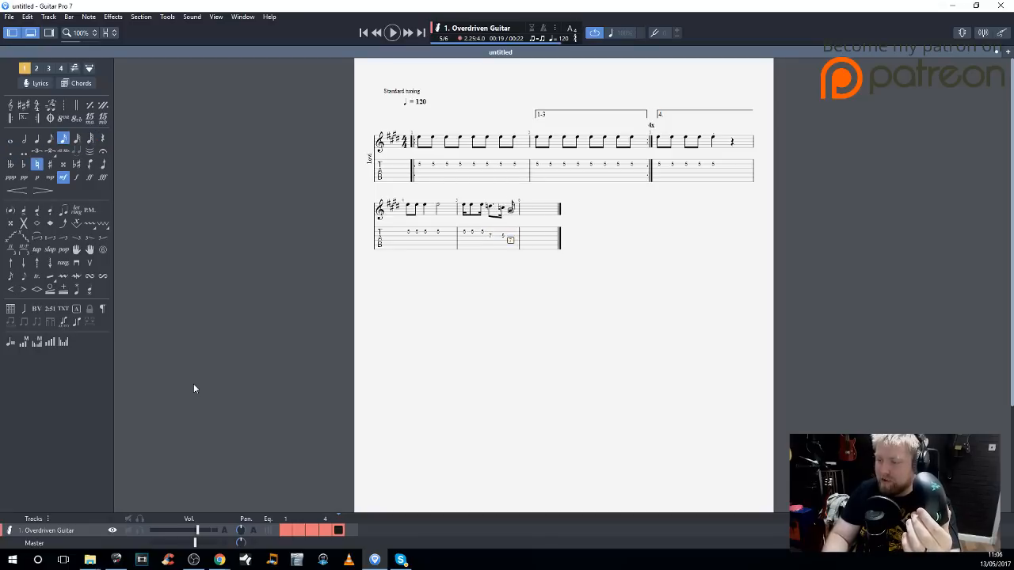
pyautogui.press('-')
pyautogui.press('Right')
pyautogui.write('5')
# Complete the fifth bar with an eighth-note triplet on fret 5 of the fifth string
pyautogui.press('Right')
pyautogui.press('Down')
pyautogui.write('5')
pyautogui.press('/')
pyautogui.press('Right')
pyautogui.write('5')
pyautogui.press('Right')
pyautogui.write('5')
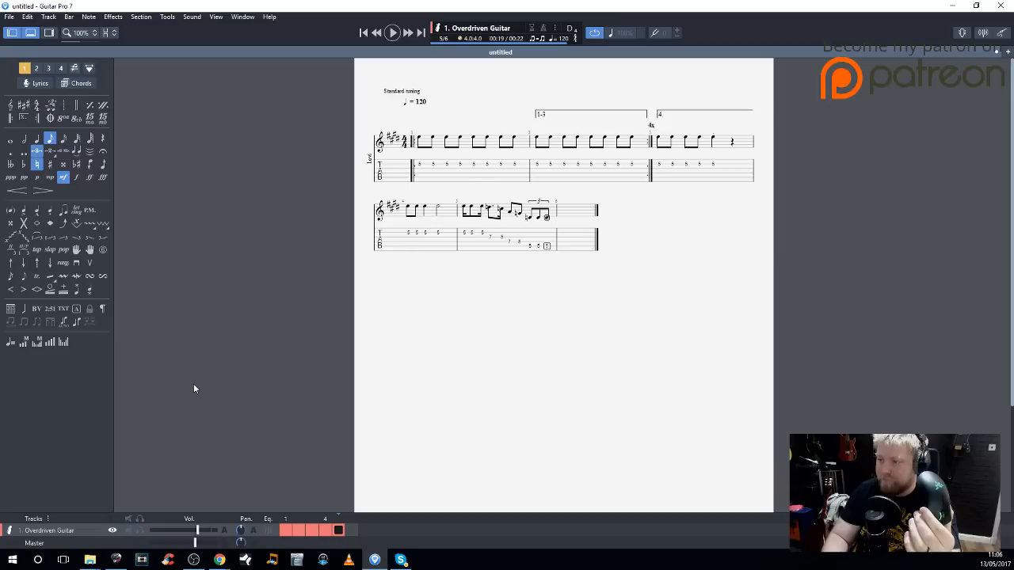
# Delete all the notes from the fifth bar
pyautogui.press('Right')
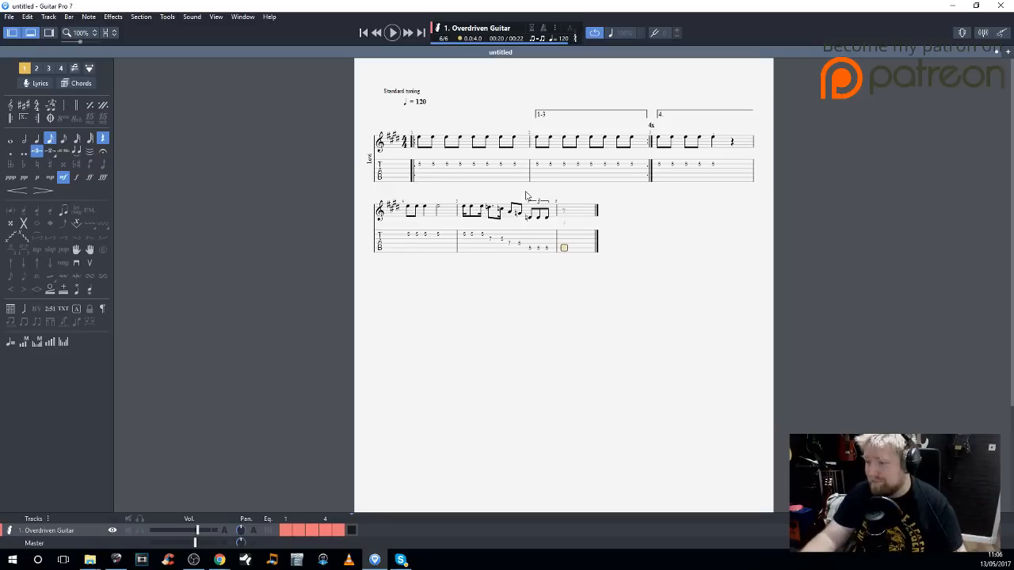
pyautogui.moveTo(468, 239); pyautogui.dragTo(550, 242)
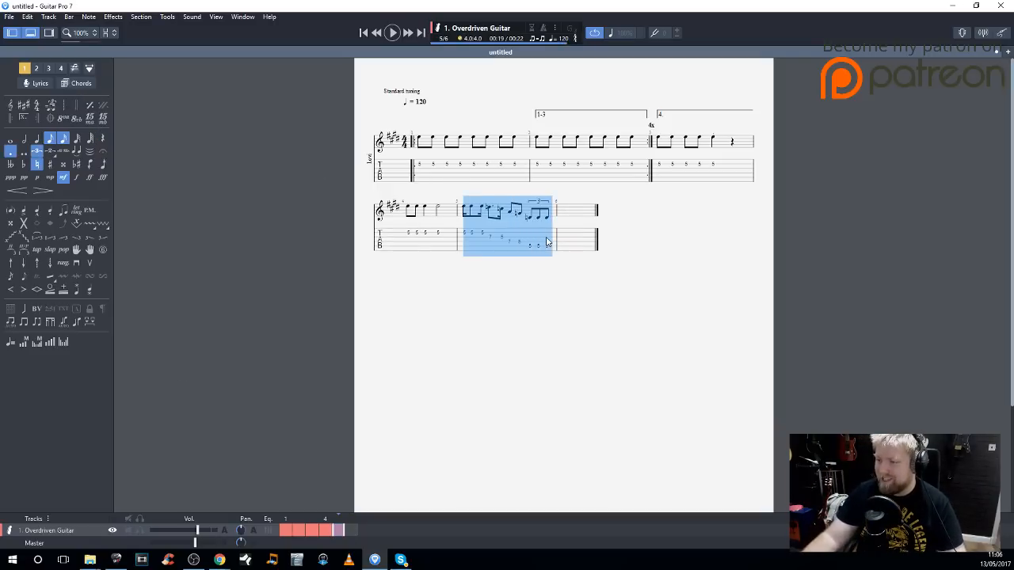
pyautogui.press('Delete')
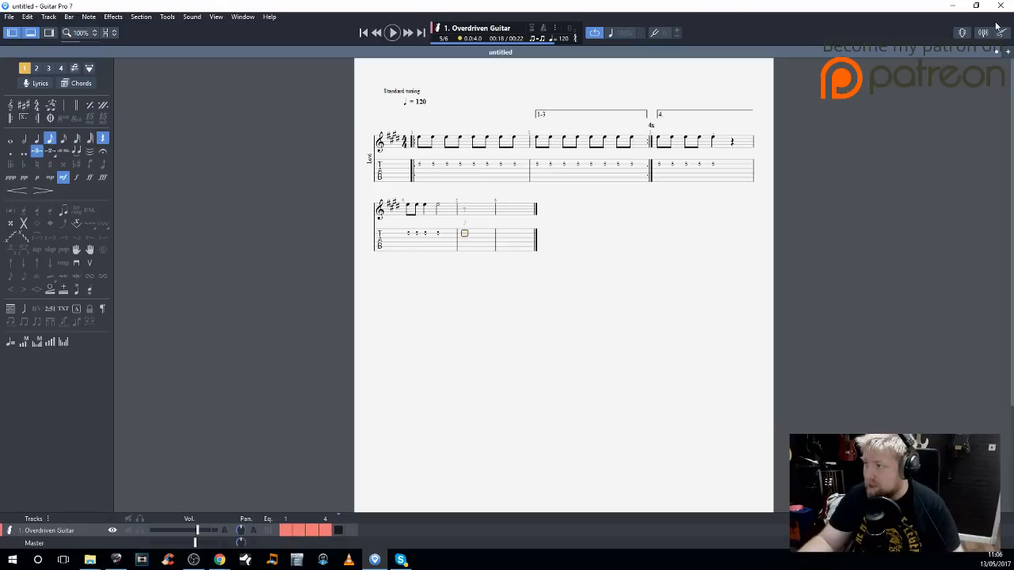
# Show the virtual fretboard below the score and look at its display options
pyautogui.click(961, 34)
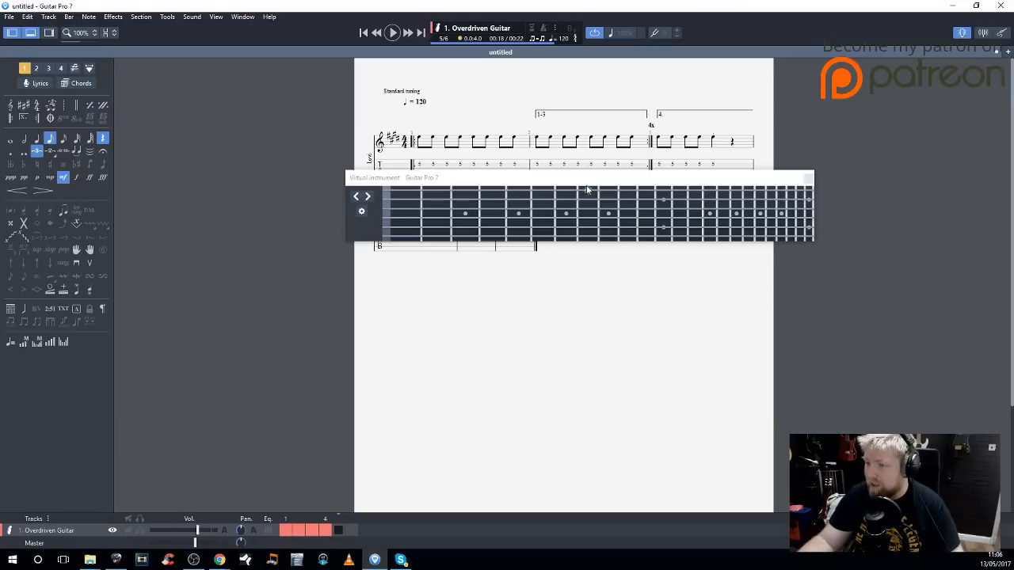
pyautogui.moveTo(594, 177); pyautogui.dragTo(410, 310)
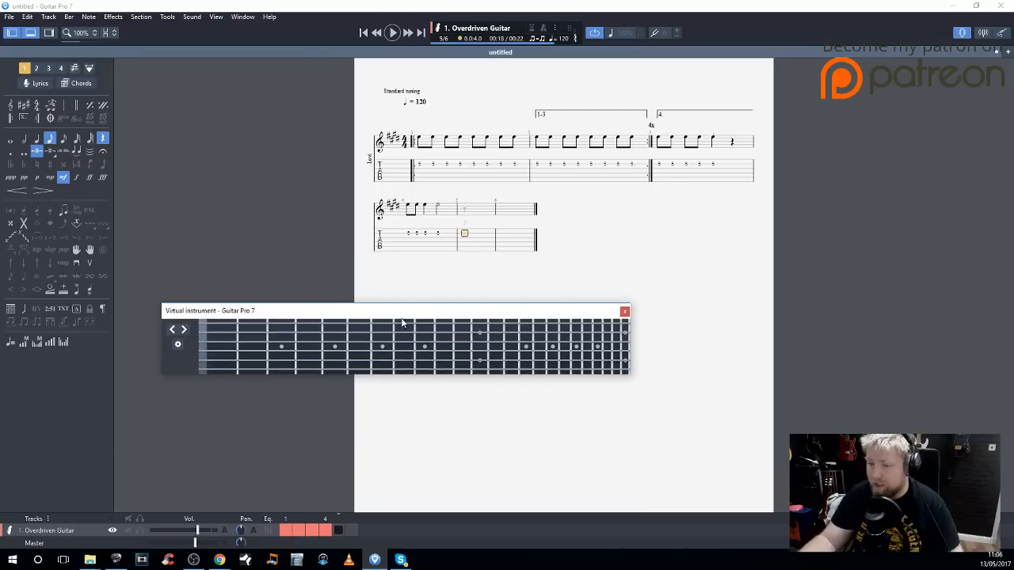
pyautogui.click(178, 345)
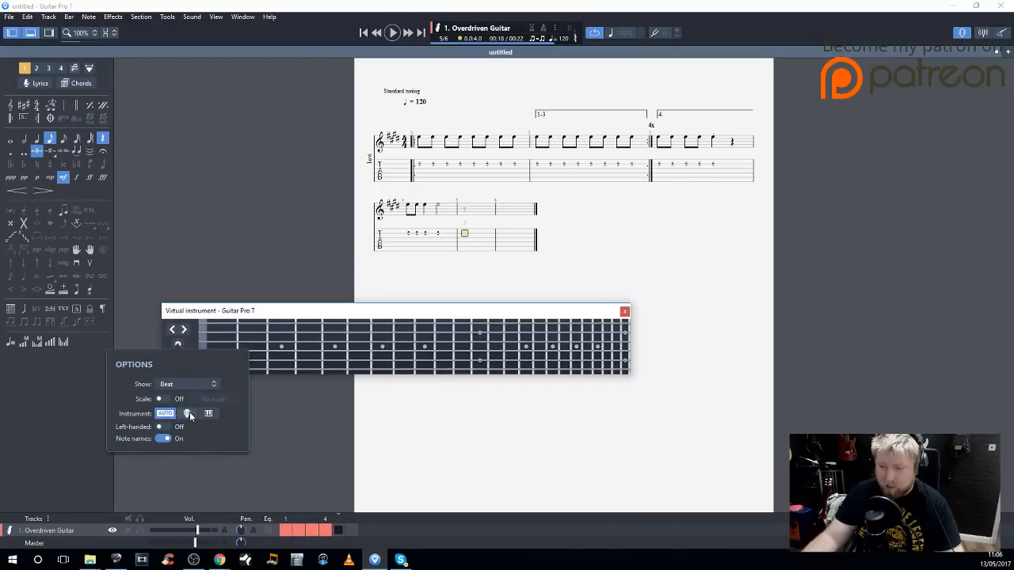
pyautogui.click(275, 313)
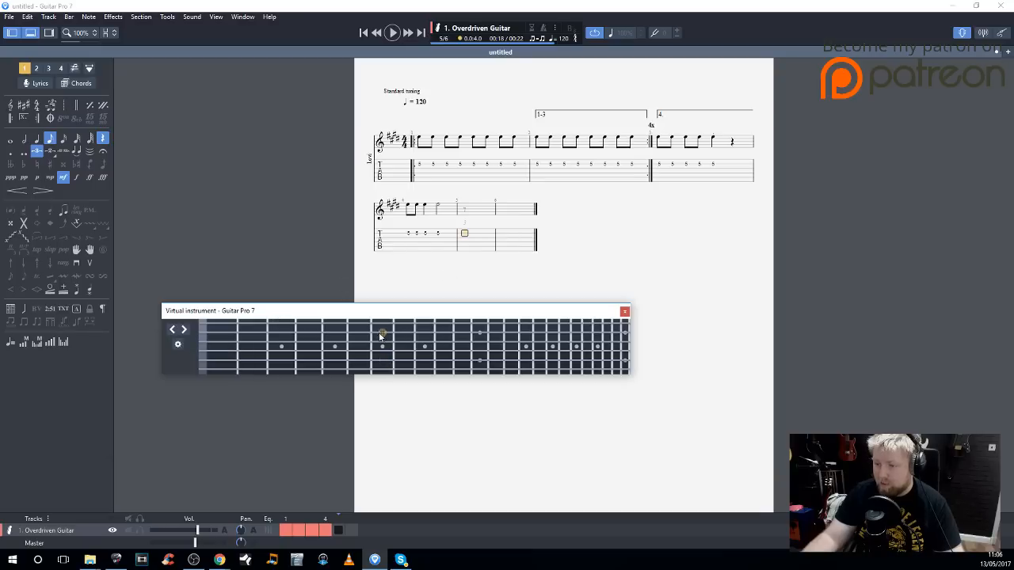
# Try entering a fret 7 note on the second string in the fifth bar from the virtual fretboard
pyautogui.click(381, 335)
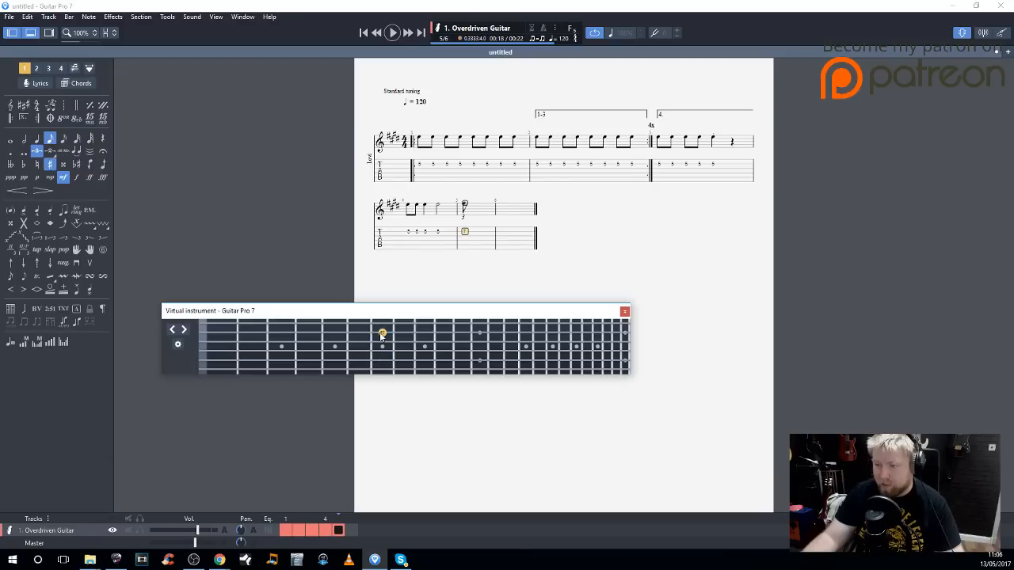
pyautogui.click(381, 334)
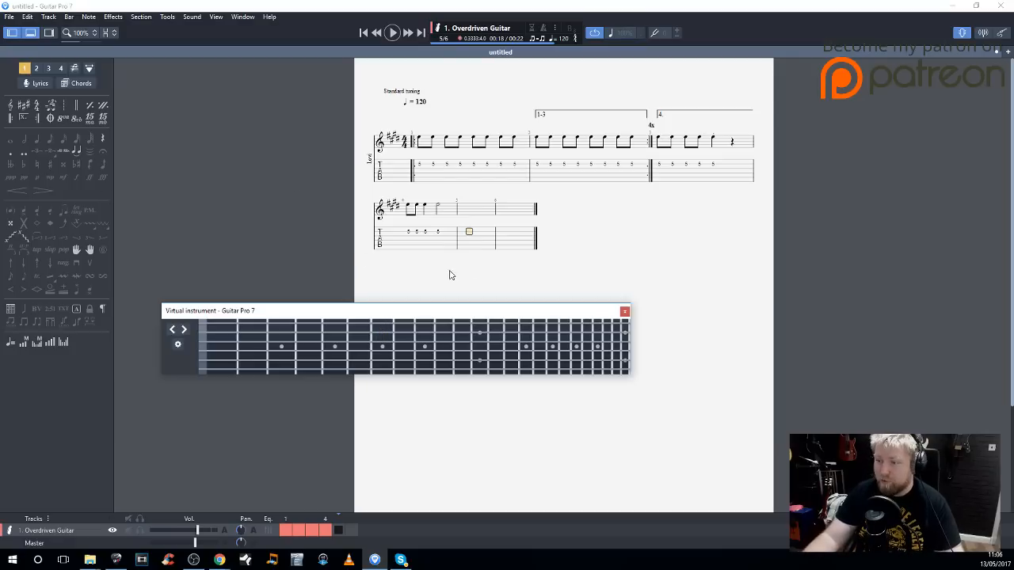
pyautogui.click(469, 231)
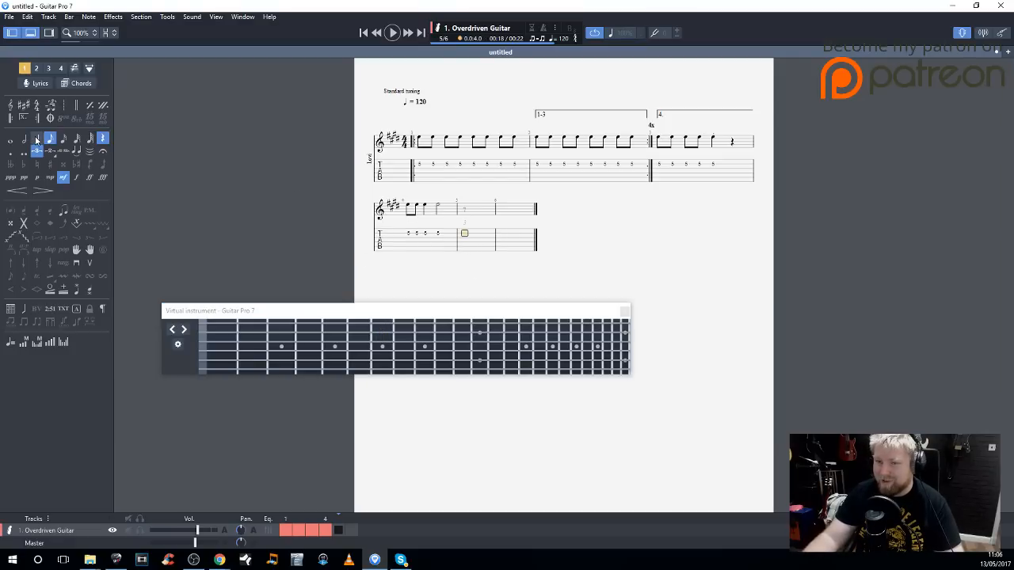
# Enter from the fretboard a quarter note on the second string's fret 5, and eighths on its fret 8 and the highest string's fret 5
pyautogui.click(336, 335)
pyautogui.click(335, 335)
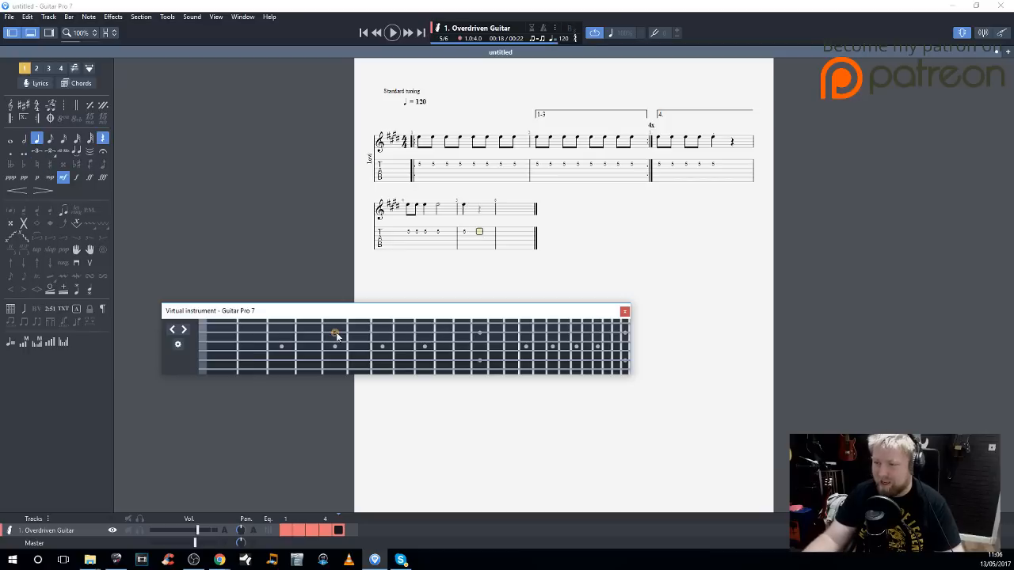
pyautogui.click(404, 333)
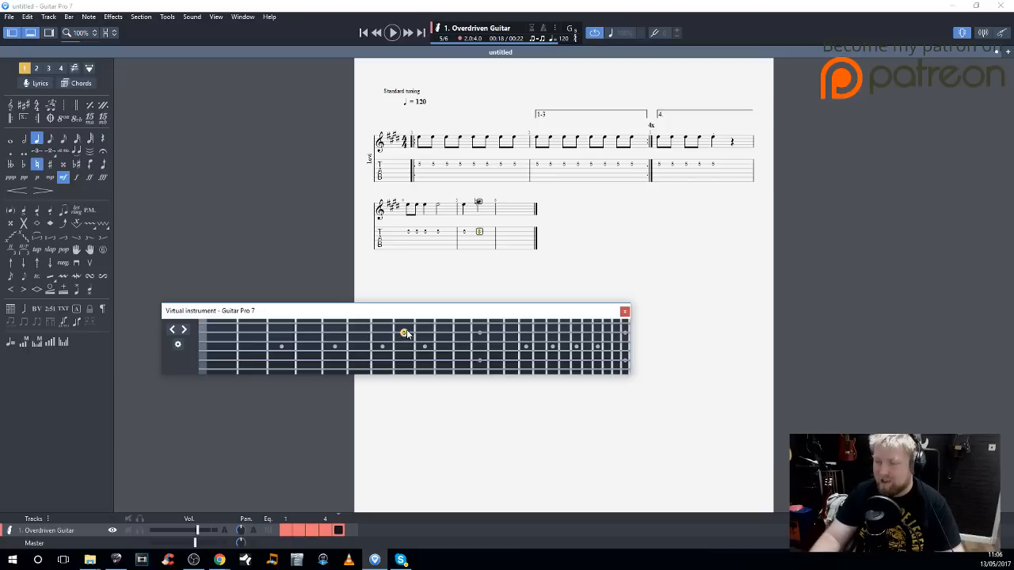
pyautogui.click(334, 322)
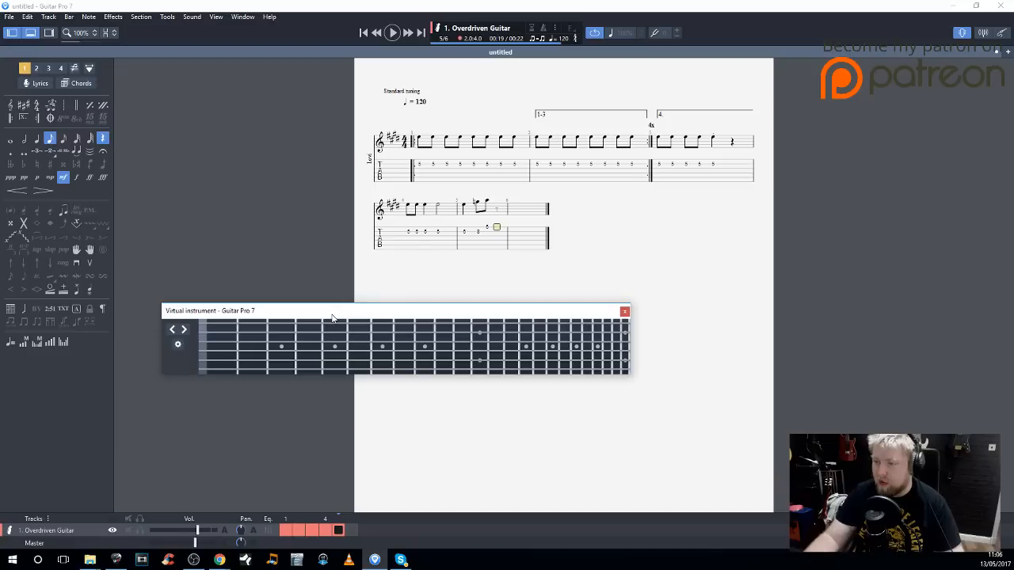
# Add four sixteenth notes from the fretboard on frets 7, 8, 7 and 5 of the highest string
pyautogui.click(383, 325)
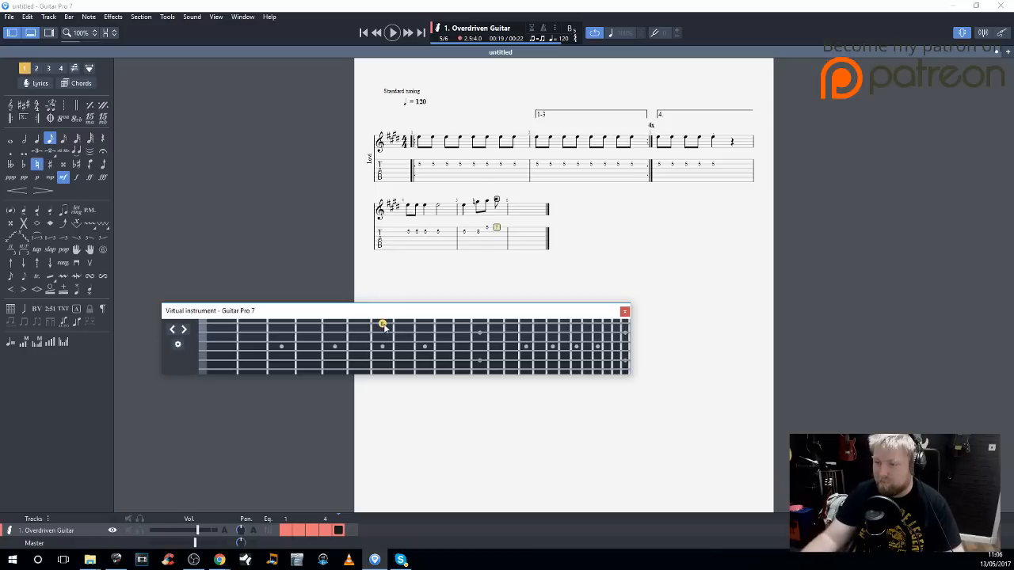
pyautogui.click(404, 324)
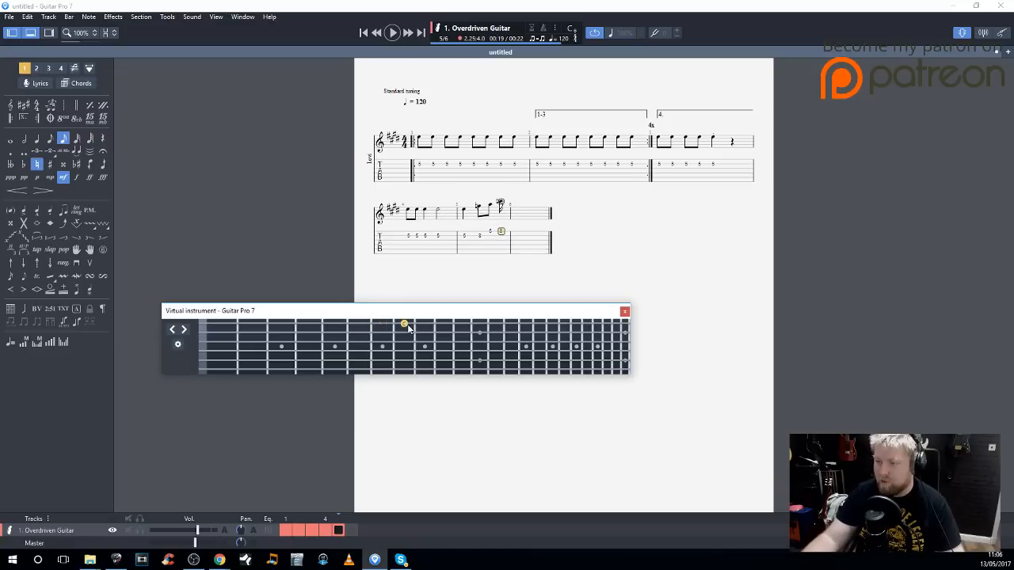
pyautogui.click(386, 324)
pyautogui.press('Right')
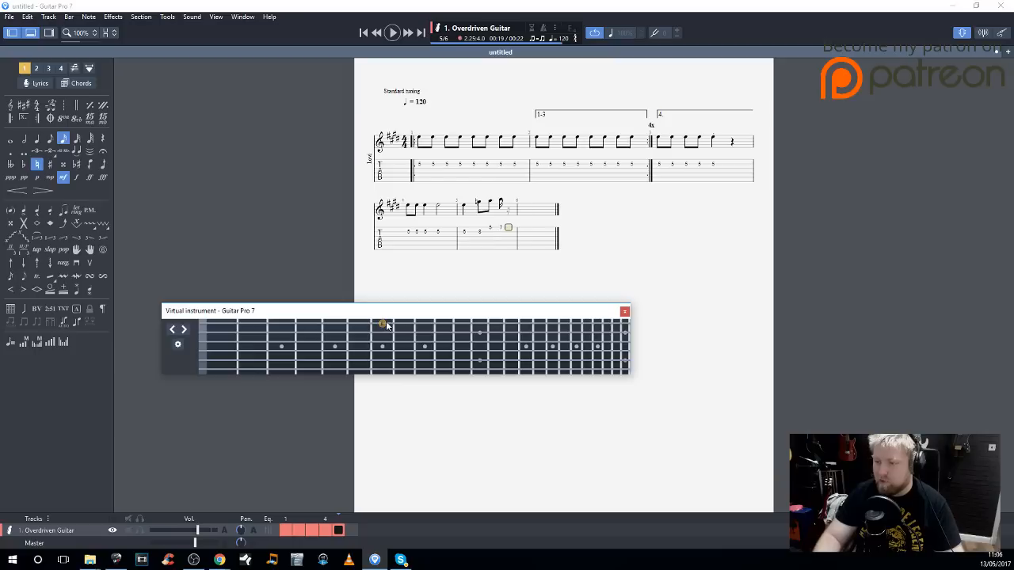
pyautogui.click(404, 324)
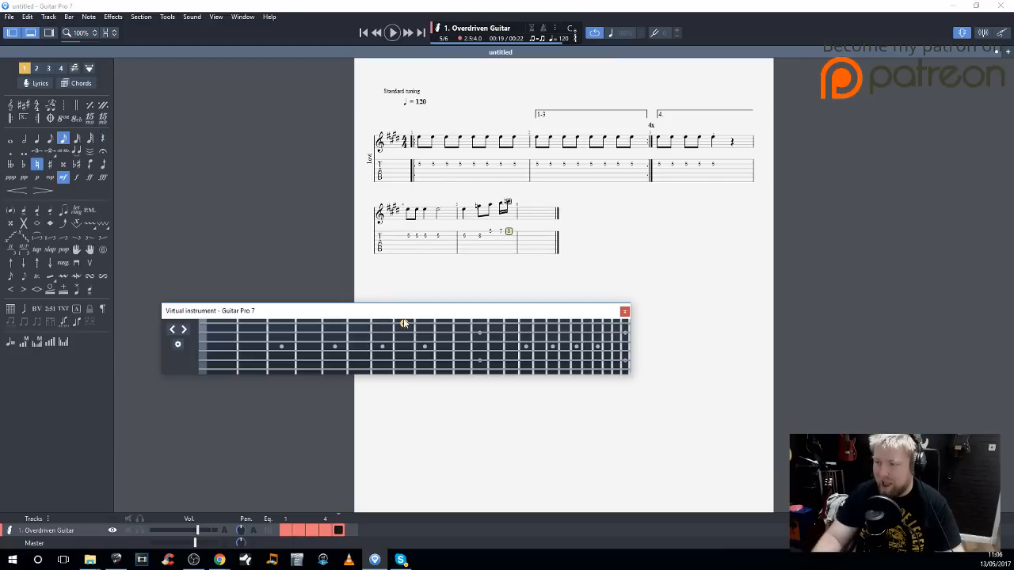
pyautogui.press('Right')
pyautogui.click(380, 325)
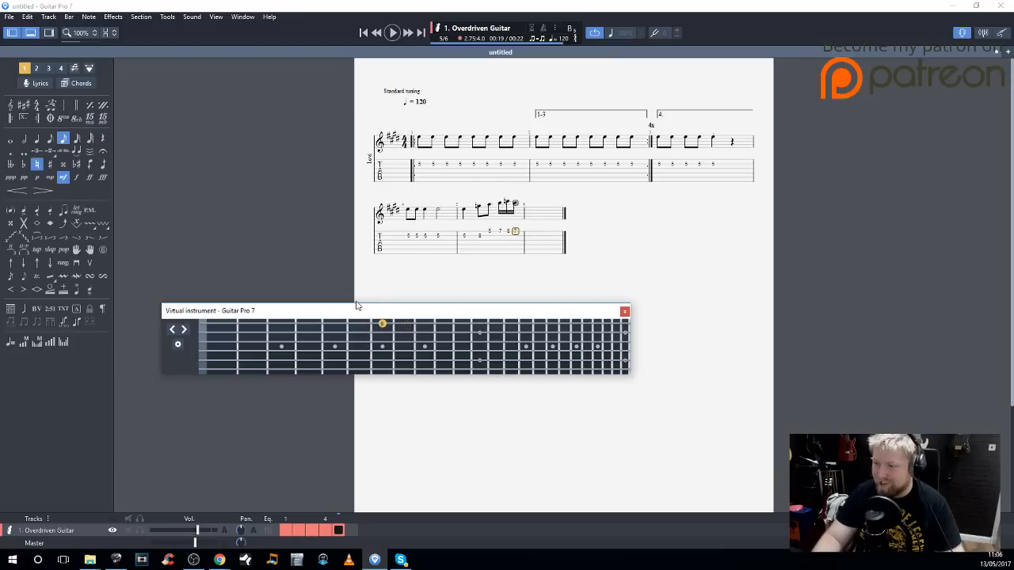
pyautogui.press('Right')
pyautogui.click(334, 324)
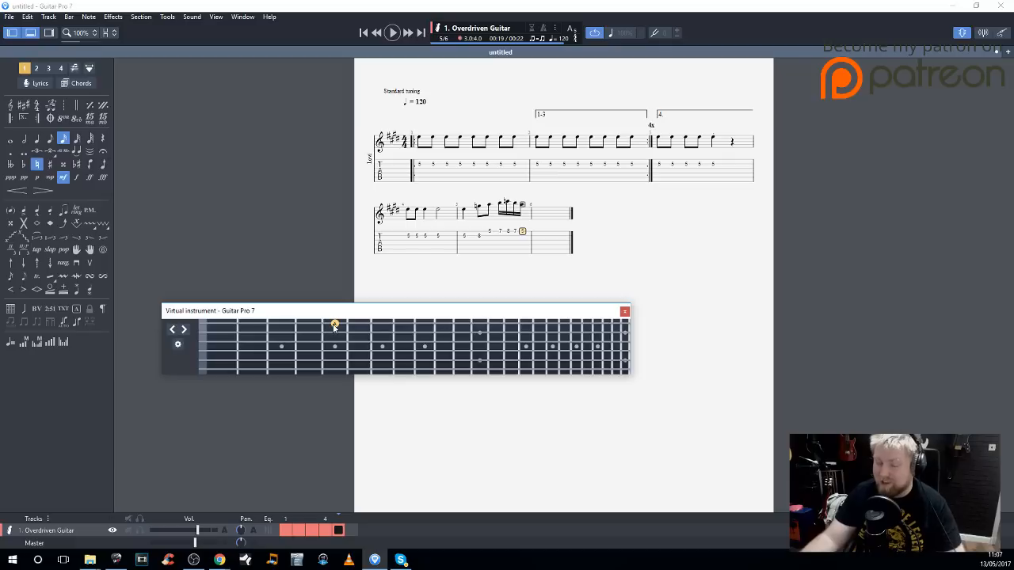
# Close the virtual fretboard and select the first sixteenth note in the fifth bar
pyautogui.click(625, 312)
pyautogui.moveTo(467, 236); pyautogui.dragTo(529, 238)
pyautogui.press('Right')
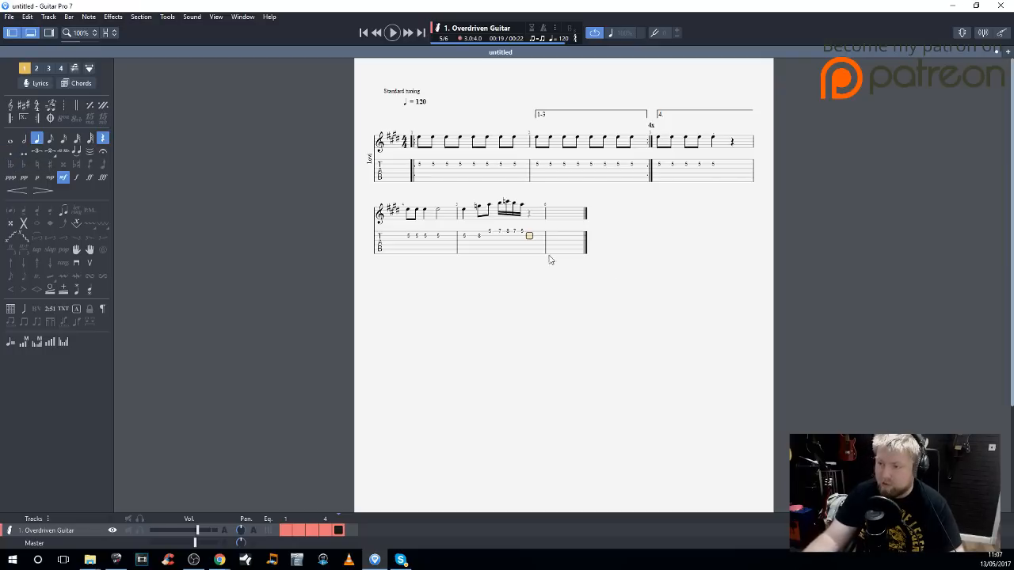
pyautogui.click(502, 233)
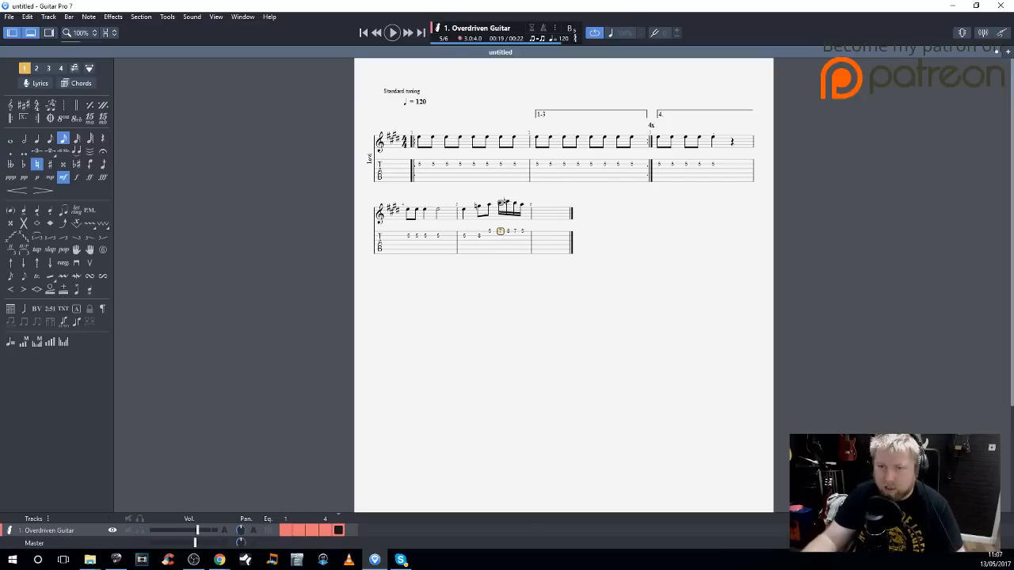
# Try dotting the first sixteenth note in the fifth bar and replacing it with a rest, ending back on an undotted fret 7
pyautogui.click(11, 152)
pyautogui.click(11, 152)
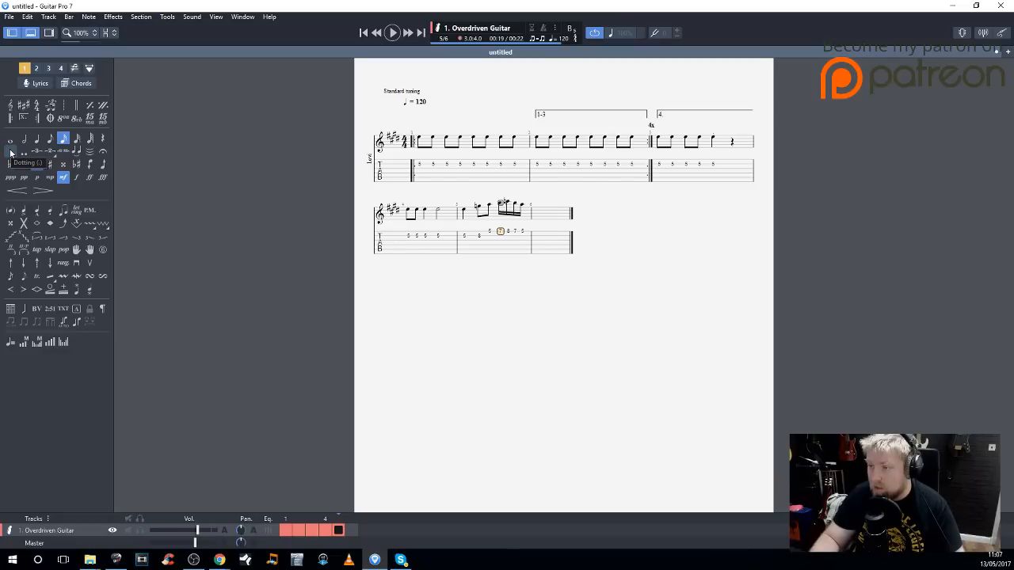
pyautogui.click(11, 152)
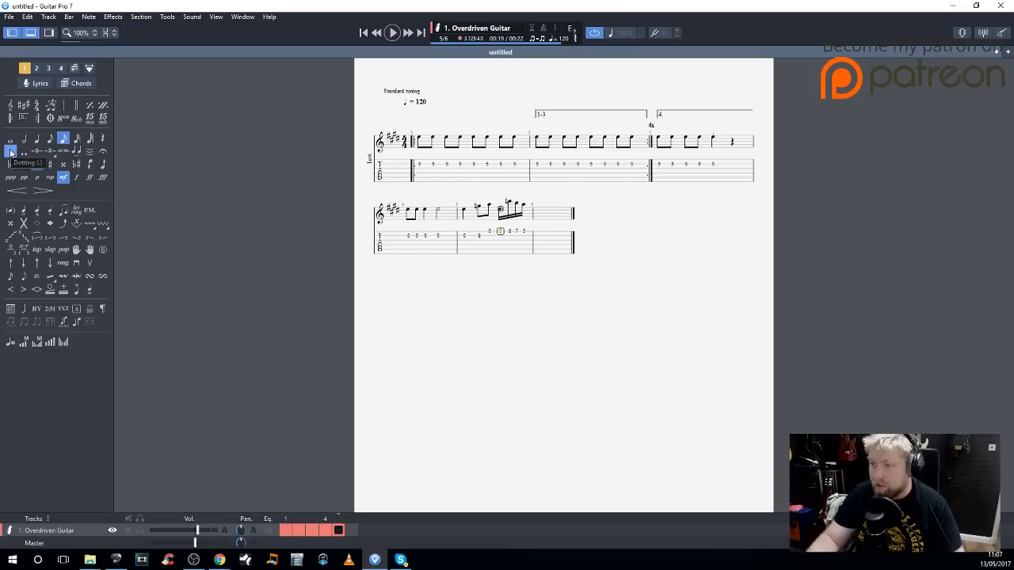
pyautogui.press('r')
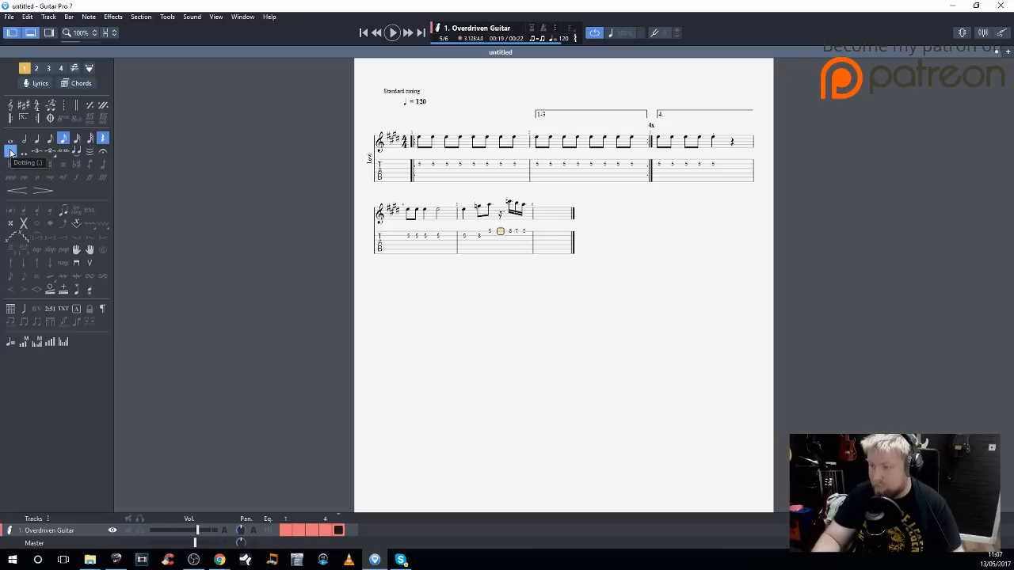
pyautogui.press('7')
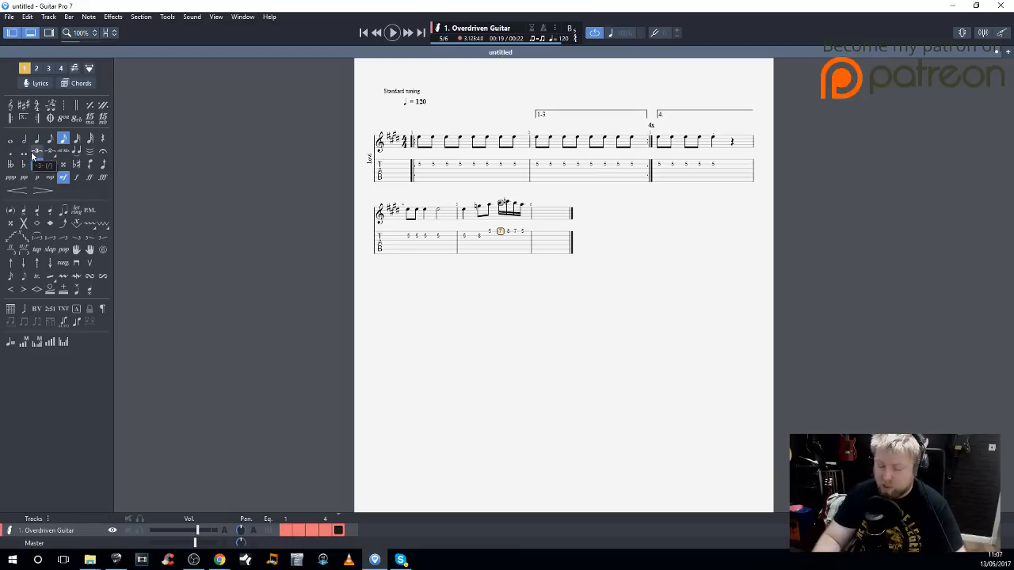
# Try turning three consecutive sixteenth notes in the fifth bar into triplets and undo the triplet changes
pyautogui.press('/')
pyautogui.press('Right')
pyautogui.press('/')
pyautogui.press('Right')
pyautogui.press('/')
pyautogui.hotkey('ctrl', 'z')
pyautogui.hotkey('ctrl', 'z')
pyautogui.hotkey('ctrl', 'z')
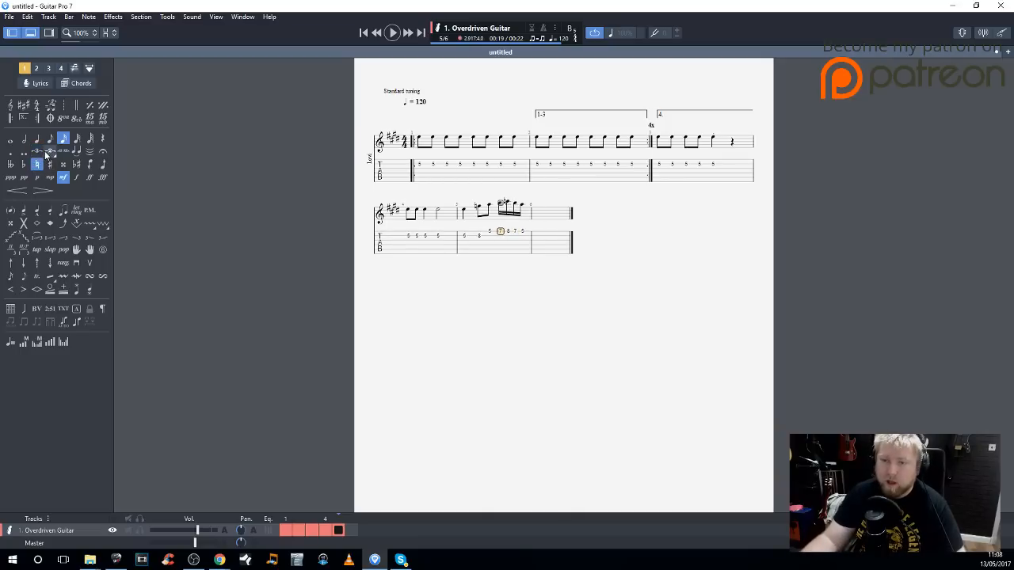
# Look at the available tuplet divisions and the custom tuplet settings without applying any
pyautogui.click(49, 153)
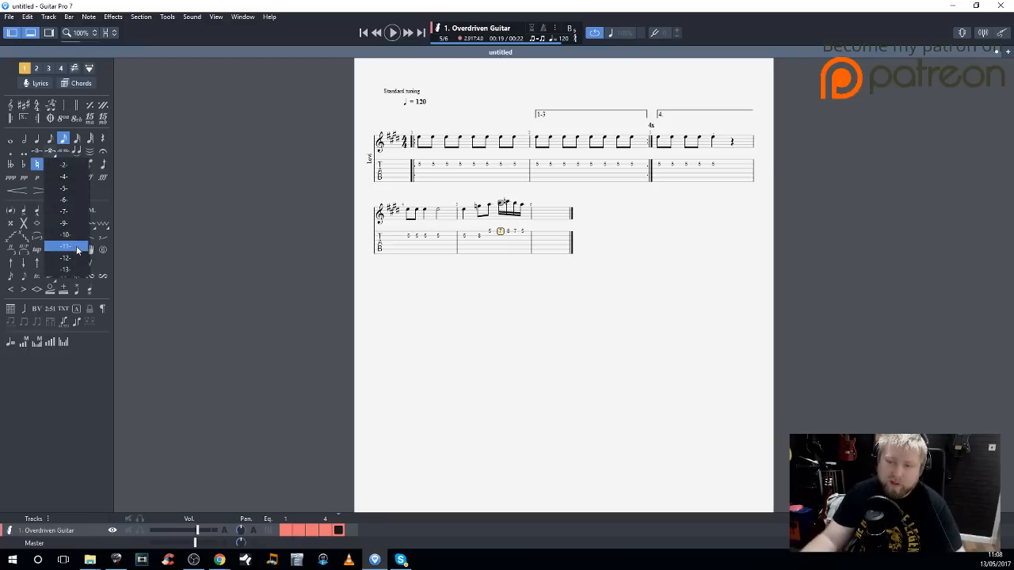
pyautogui.click(63, 154)
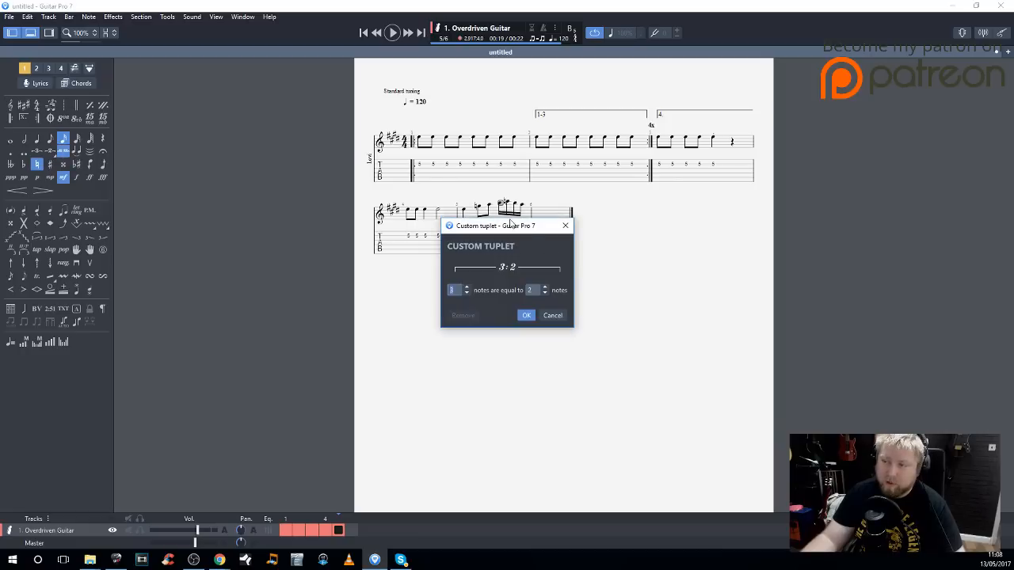
pyautogui.moveTo(519, 230); pyautogui.dragTo(292, 189)
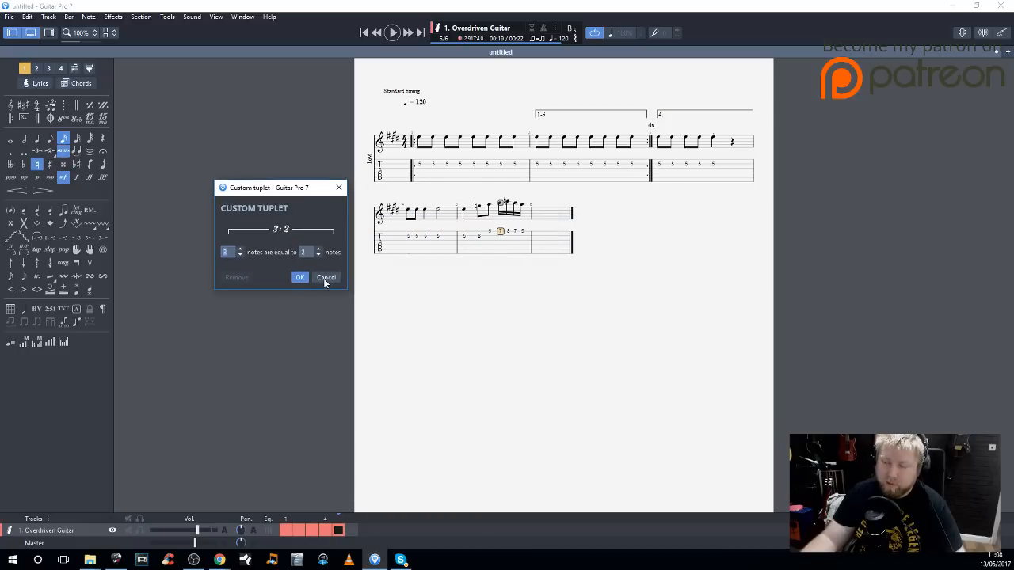
pyautogui.click(324, 278)
# Complete the fifth bar with two eighth notes on fret 5 of the highest string after the sixteenths
pyautogui.click(538, 237)
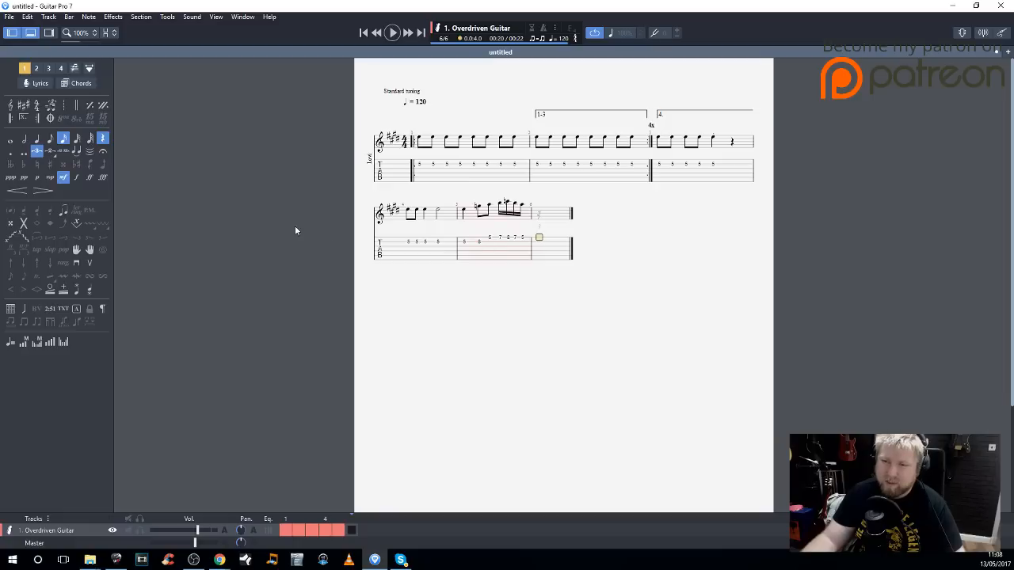
pyautogui.moveTo(538, 237); pyautogui.dragTo(553, 237)
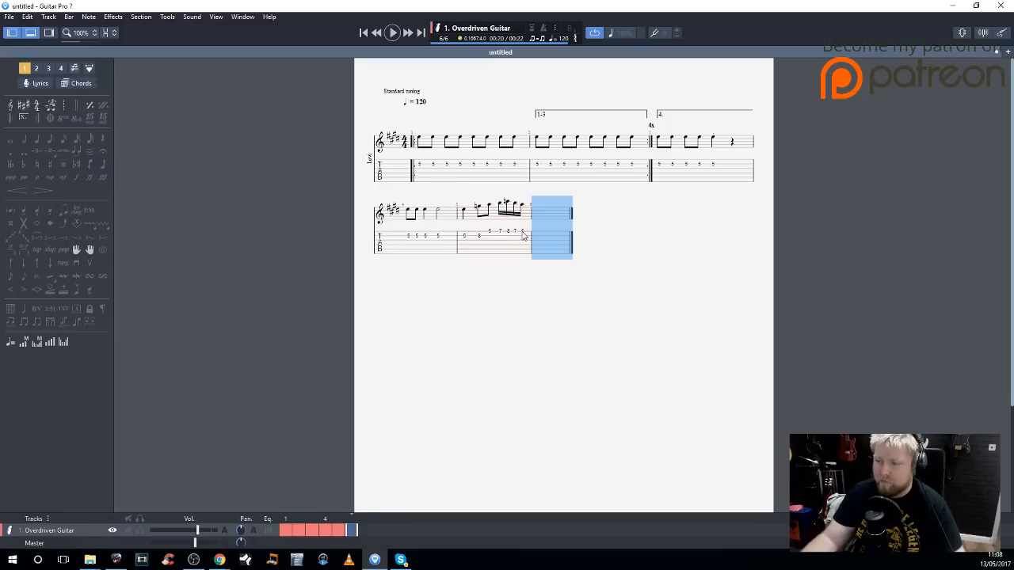
pyautogui.click(522, 233)
pyautogui.press('Right')
pyautogui.press('-')
pyautogui.press('5')
pyautogui.press('Right')
pyautogui.press('5')
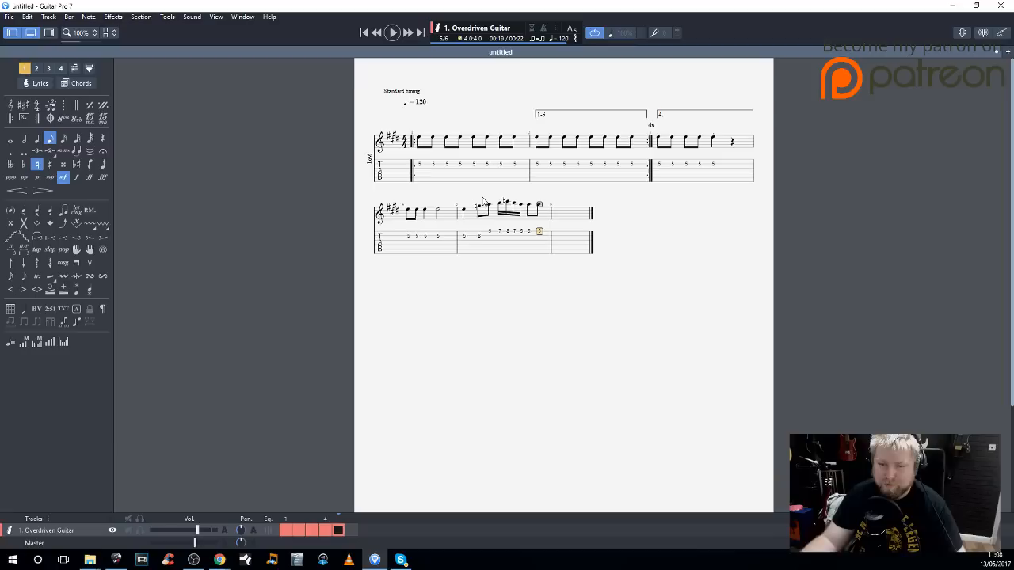
# Try a custom tuplet of 5 notes equal to 7 notes on the last eighth note and cancel it
pyautogui.click(61, 152)
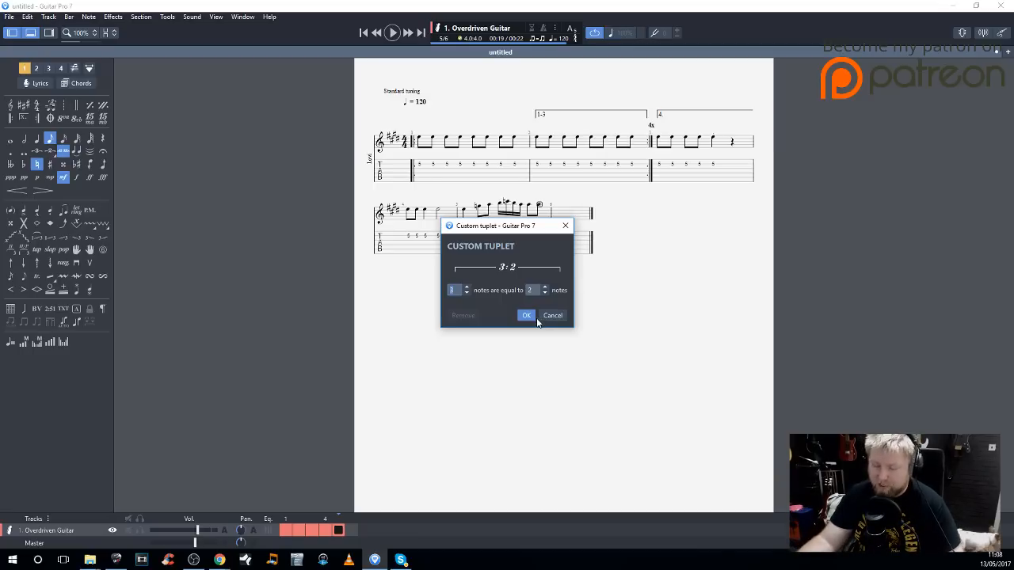
pyautogui.write('5')
pyautogui.press('Tab')
pyautogui.write('7')
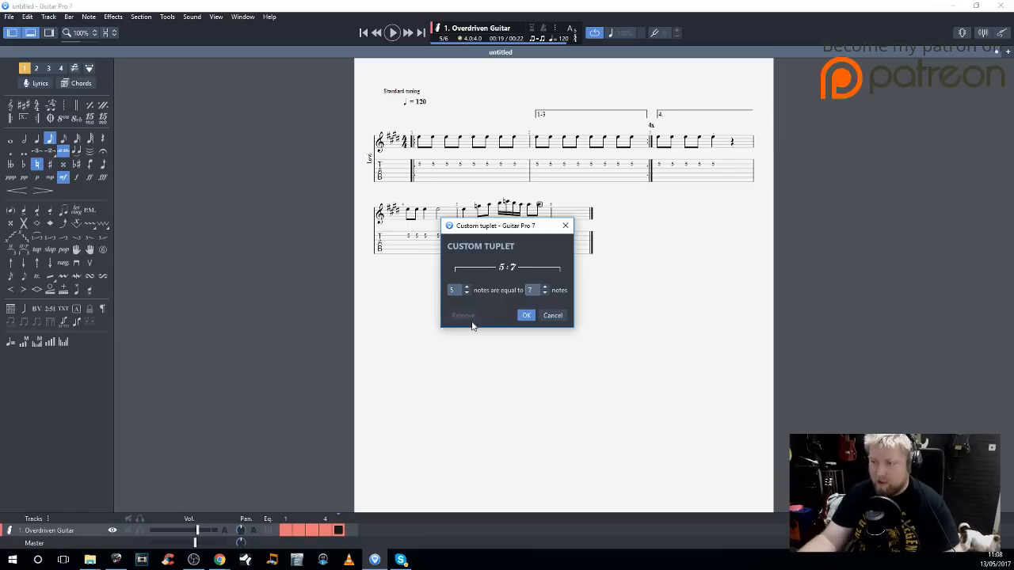
pyautogui.click(552, 315)
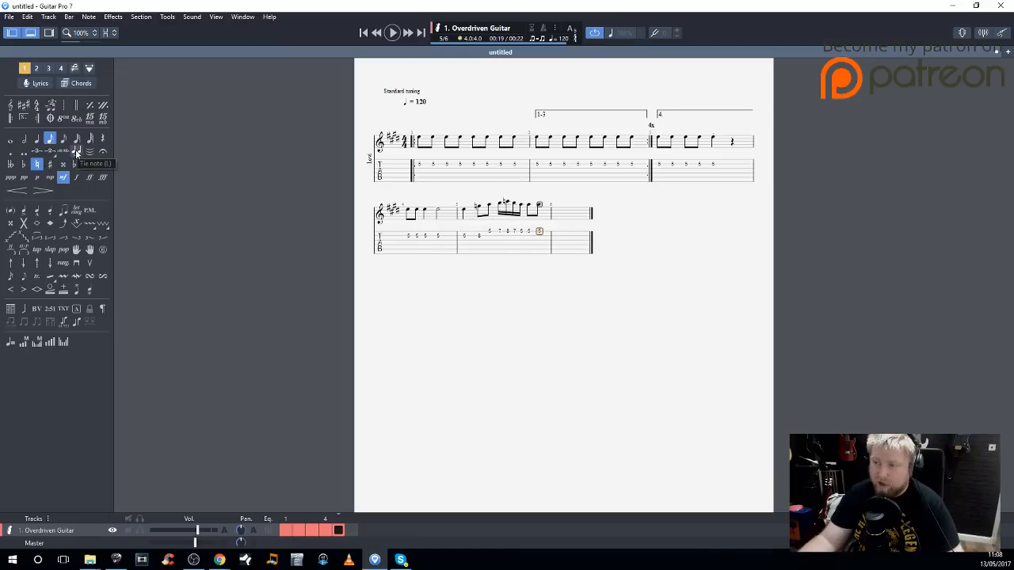
# Tie the fifth bar's second-to-last eighth note to the preceding note and add a Medium fermata to the last note
pyautogui.click(529, 231)
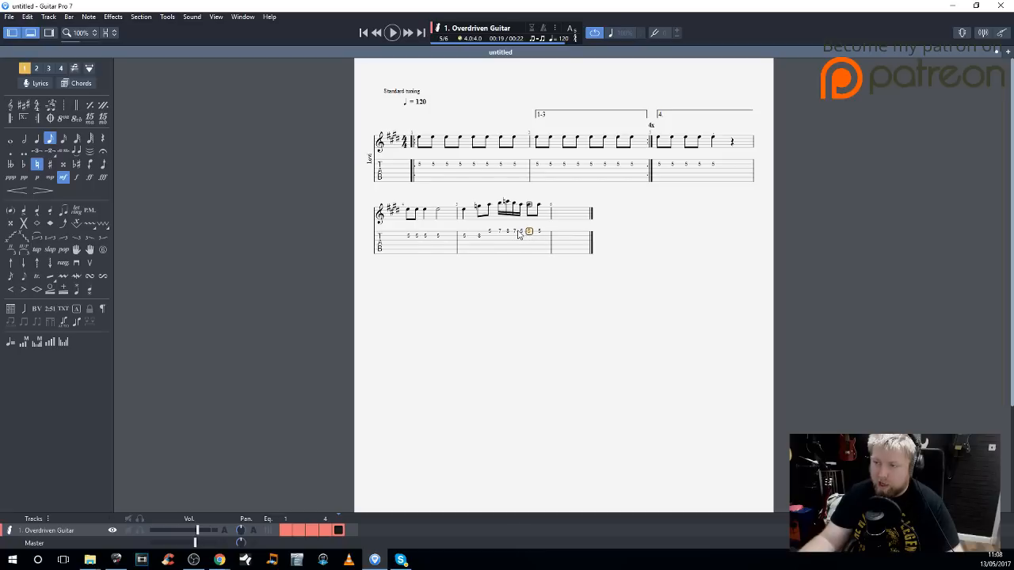
pyautogui.click(77, 151)
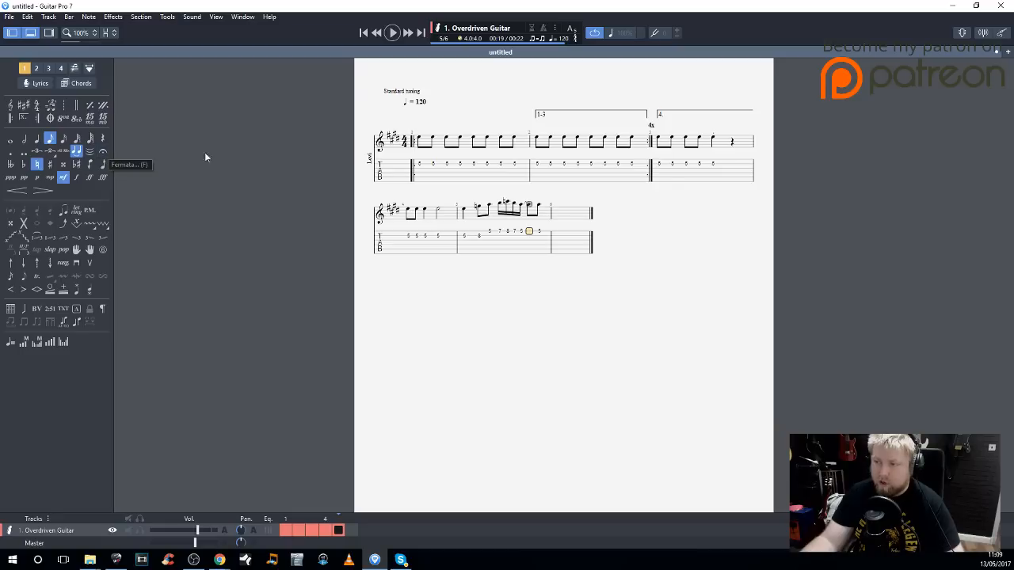
pyautogui.click(542, 233)
pyautogui.press('f')
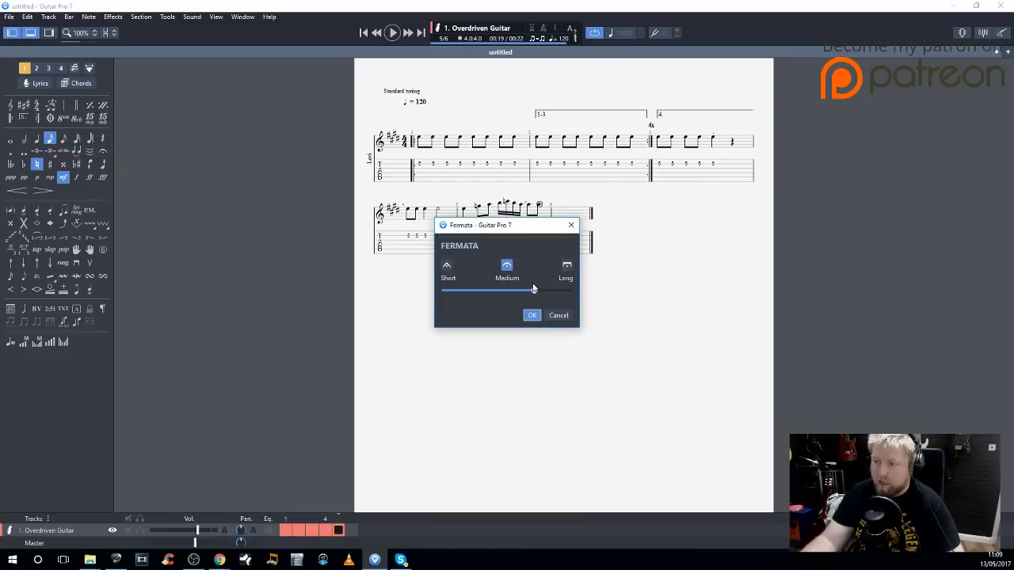
pyautogui.moveTo(537, 297); pyautogui.dragTo(508, 297)
pyautogui.click(532, 315)
pyautogui.press('f')
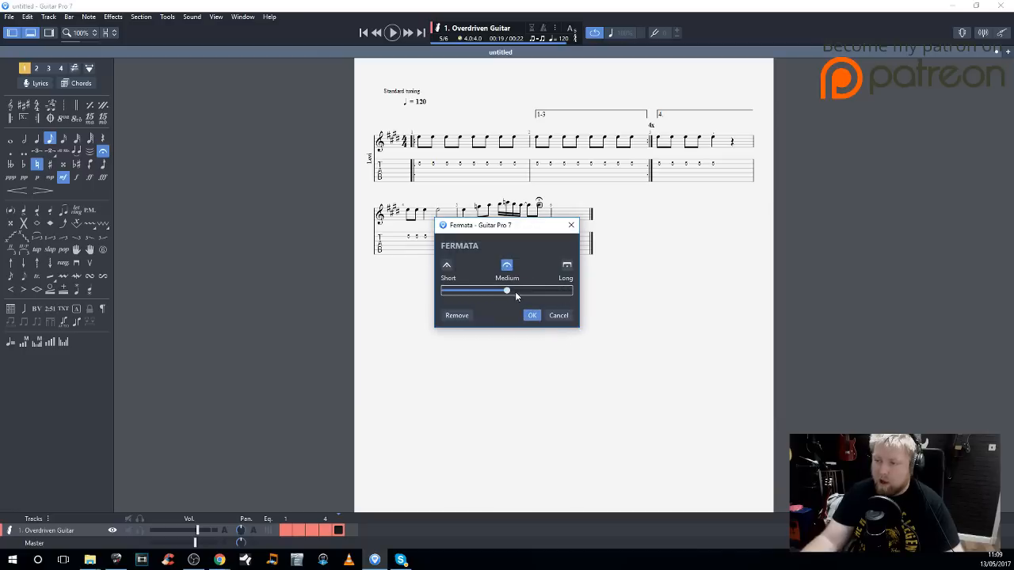
pyautogui.click(532, 315)
# Reduce the fermata's length to the minimum and change its type to Short
pyautogui.press('f')
pyautogui.moveTo(507, 291); pyautogui.dragTo(444, 295)
pyautogui.click(531, 316)
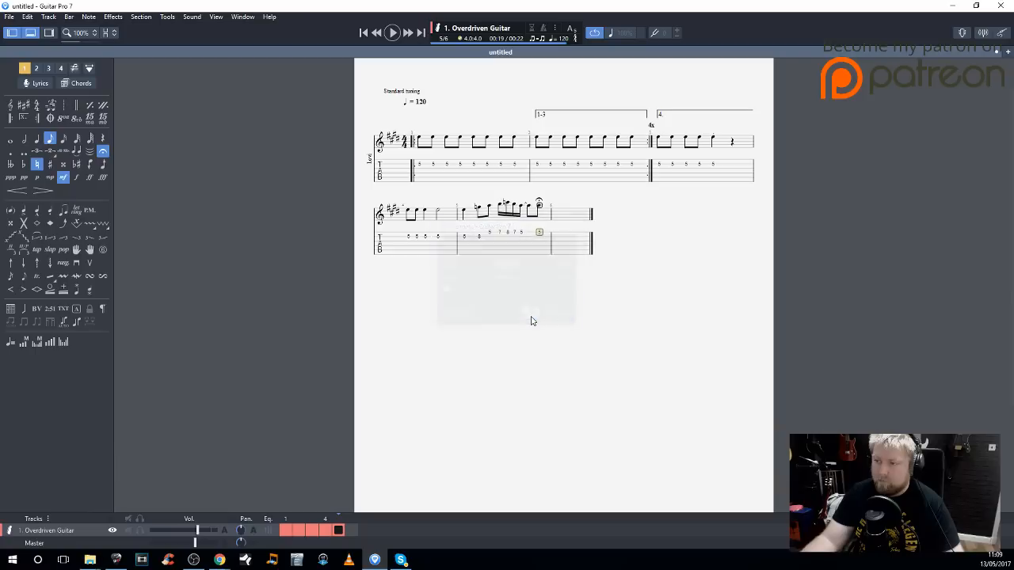
pyautogui.press('f')
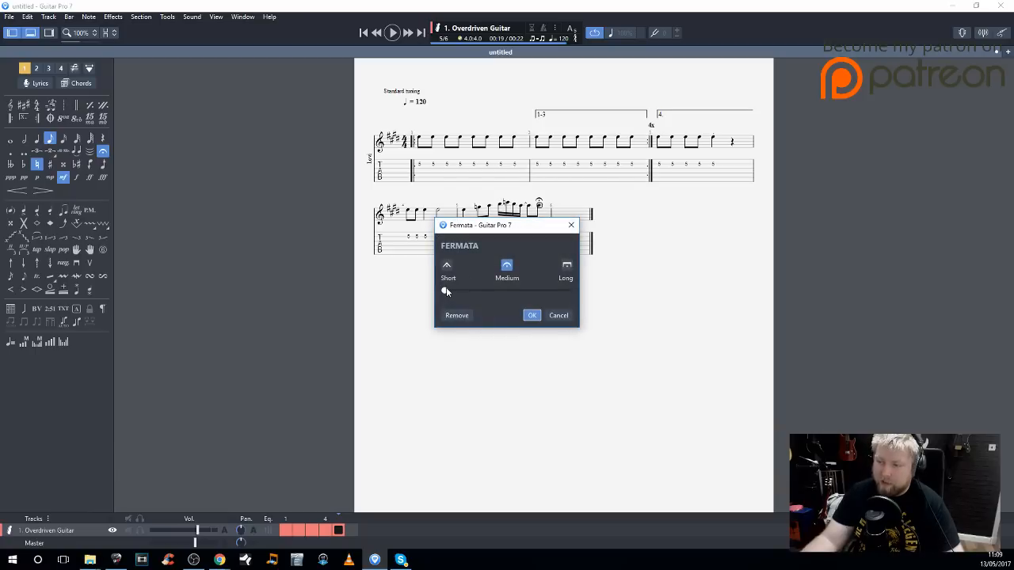
pyautogui.moveTo(446, 291); pyautogui.dragTo(502, 290)
pyautogui.click(567, 266)
pyautogui.click(508, 271)
pyautogui.click(446, 270)
pyautogui.click(532, 316)
# Compare the fermata's Short, Medium and Long types, adjust its length and apply it as Medium
pyautogui.press('f')
pyautogui.moveTo(444, 293); pyautogui.dragTo(487, 292)
pyautogui.click(446, 266)
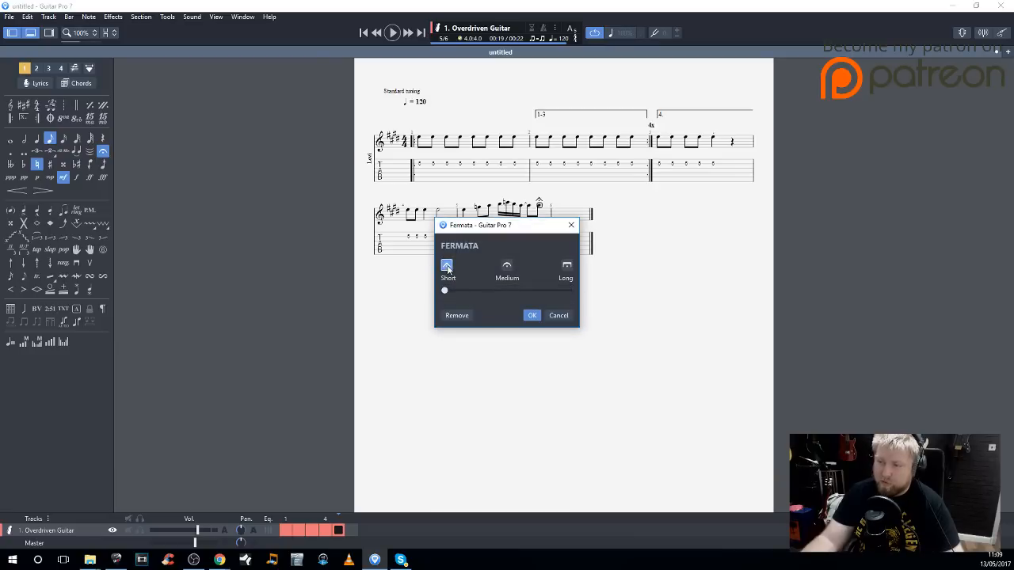
pyautogui.click(506, 269)
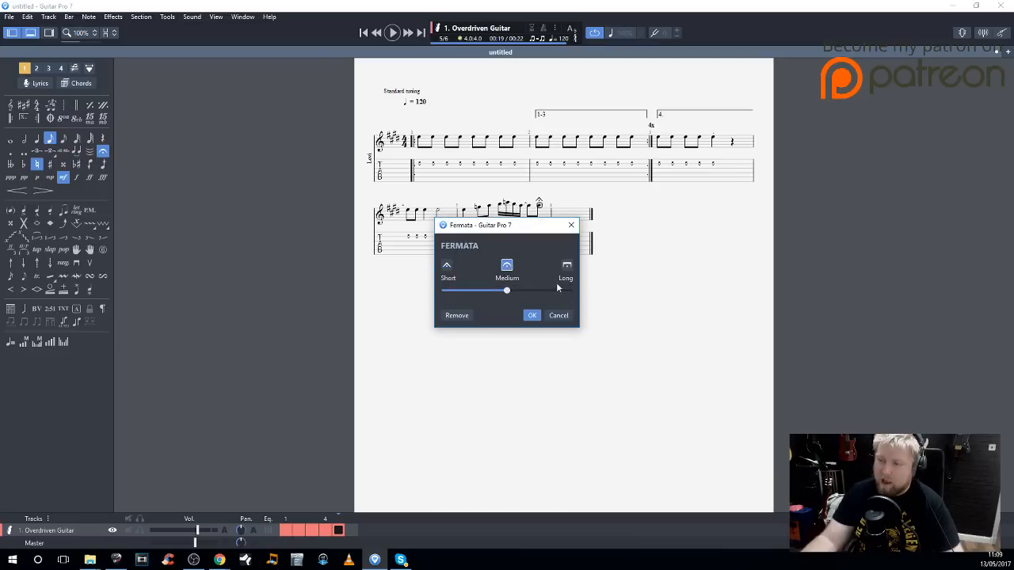
pyautogui.click(567, 270)
pyautogui.click(516, 276)
pyautogui.moveTo(509, 291); pyautogui.dragTo(444, 293)
pyautogui.moveTo(533, 301)
pyautogui.mouseDown()
pyautogui.moveTo(585, 293)
pyautogui.moveTo(519, 293)
pyautogui.mouseUp()
pyautogui.click(532, 315)
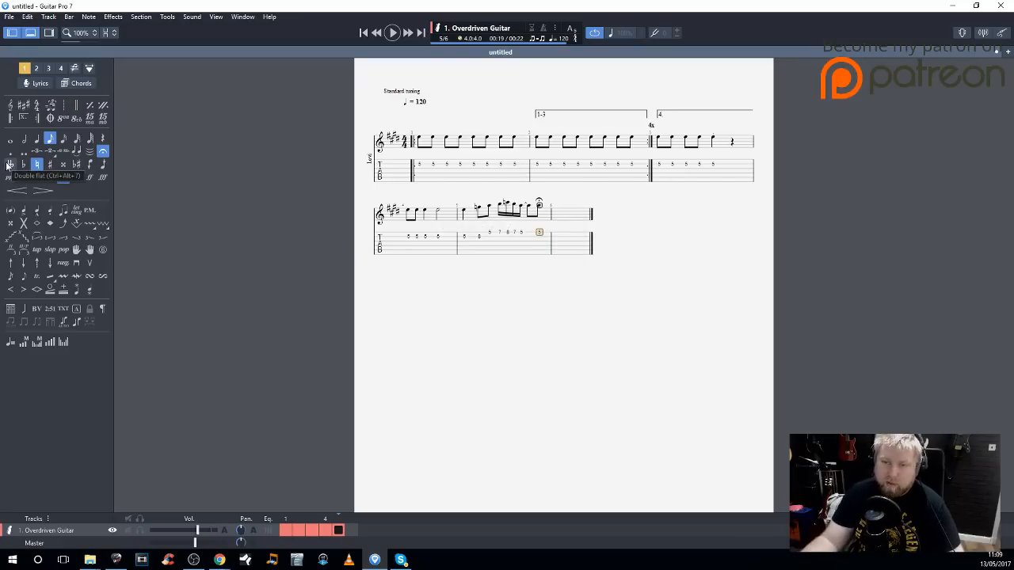
# Enter eighth notes in the sixth bar: frets 5 and 8 on the lowest string, and 5, 7 and 8 on the fifth string
pyautogui.click(36, 165)
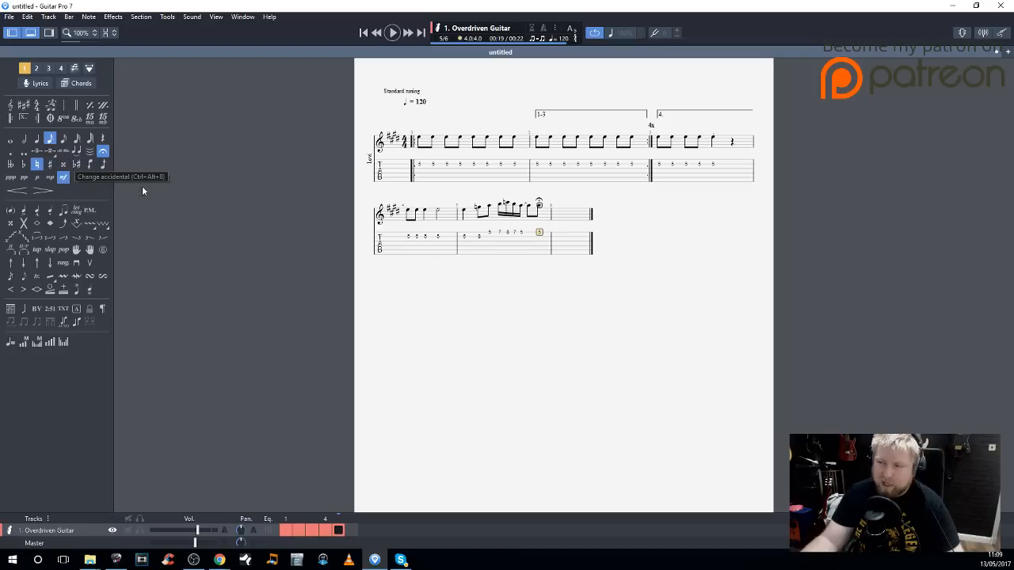
pyautogui.click(561, 251)
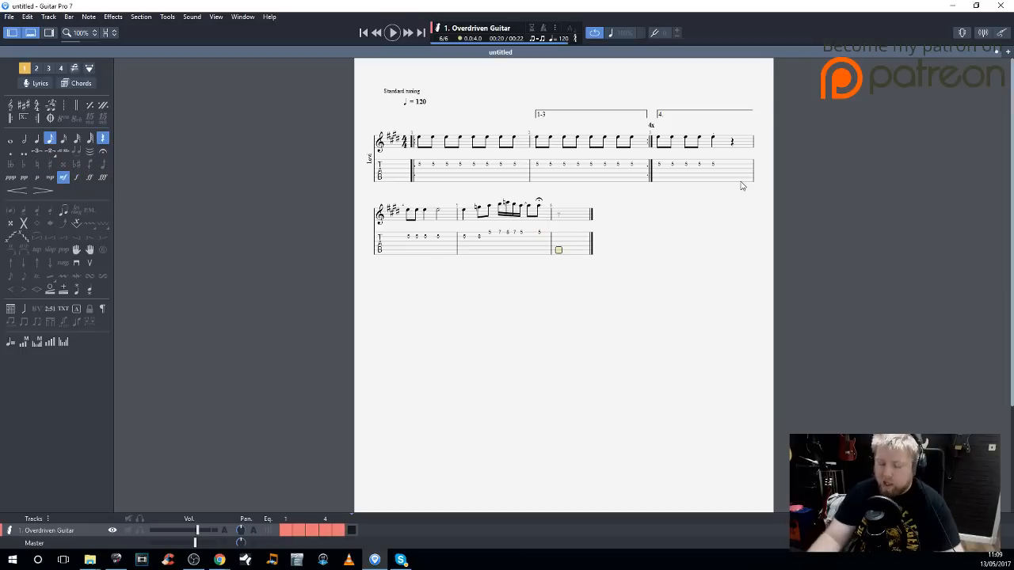
pyautogui.write('5')
pyautogui.press('Right')
pyautogui.write('8')
pyautogui.press('Right')
pyautogui.press('Up')
pyautogui.write('7')
pyautogui.press('Right')
pyautogui.write('8')
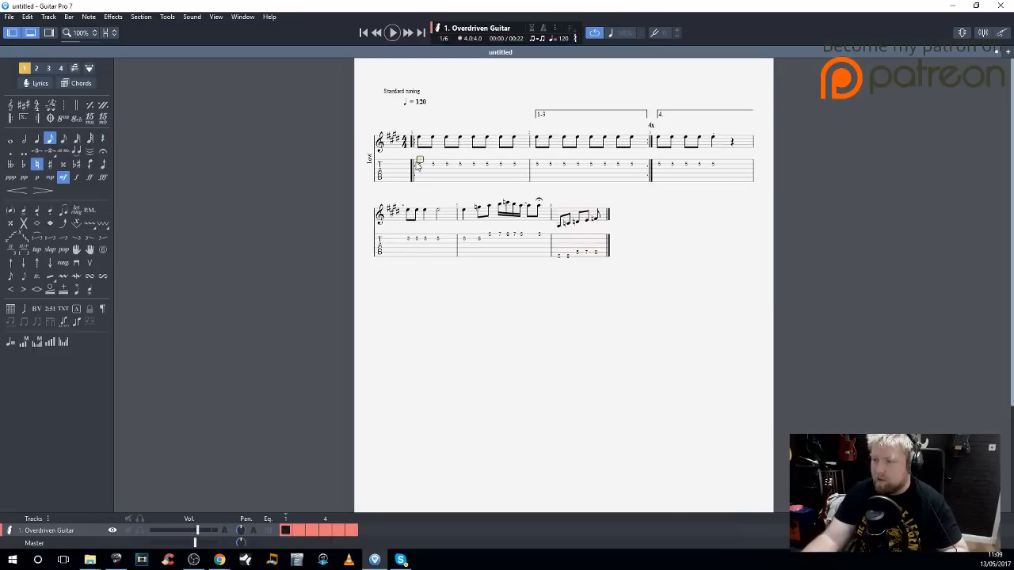
# Select the whole score and change its key signature to C major
pyautogui.hotkey('ctrl', 'a')
pyautogui.hotkey('ctrl', 'k')
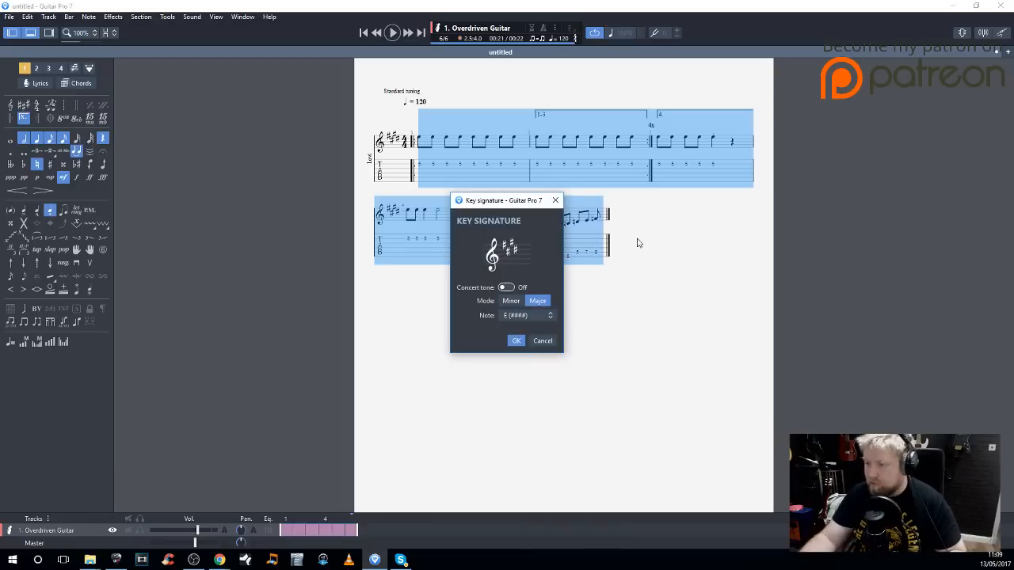
pyautogui.click(526, 315)
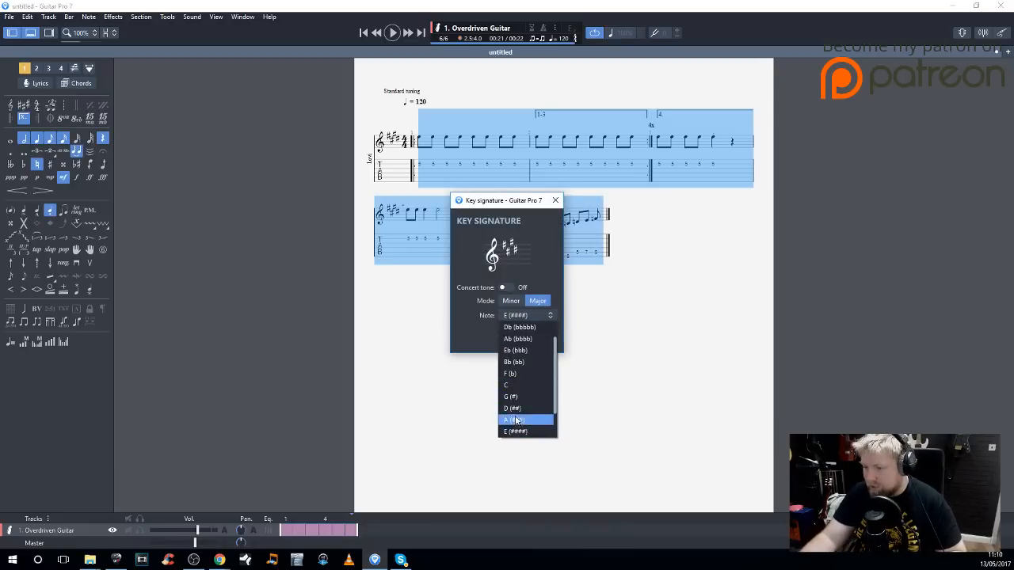
pyautogui.click(518, 386)
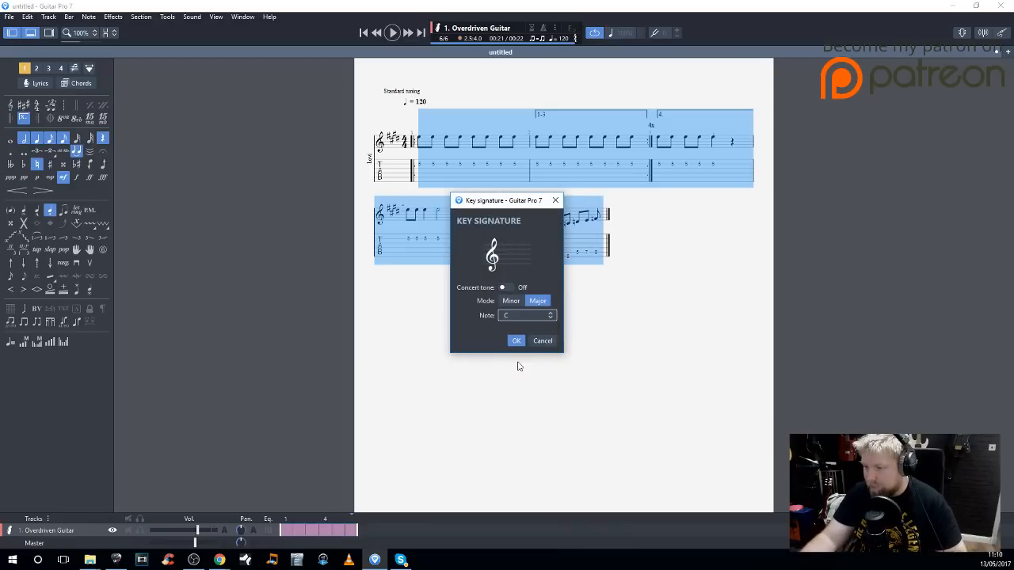
pyautogui.click(516, 341)
# Delete the last two notes of the sixth bar, frets 7 and 8 on the fifth string
pyautogui.click(542, 257)
pyautogui.click(568, 252)
pyautogui.press('Delete')
pyautogui.press('Delete')
pyautogui.press('Delete')
pyautogui.press('Delete')
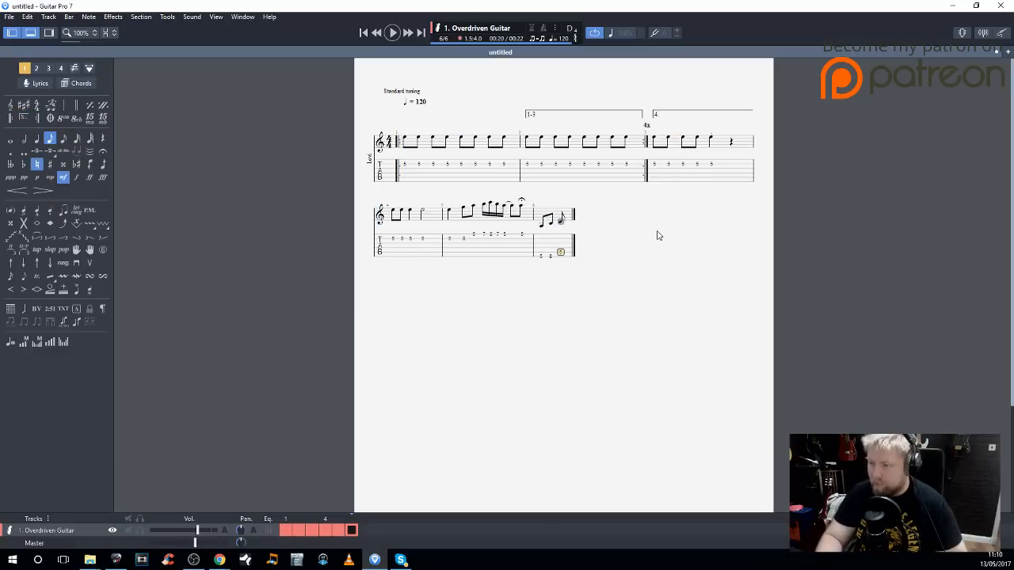
# Complete the sixth bar with eighth notes: frets 6 and 7 on the fifth string, 5 and 7 on the fourth, and 5 on the third
pyautogui.press('Right')
pyautogui.press('6')
pyautogui.press('Right')
pyautogui.press('7')
pyautogui.press('Right')
pyautogui.press('Up')
pyautogui.press('5')
pyautogui.press('Right')
pyautogui.press('7')
pyautogui.press('Right')
pyautogui.press('Up')
pyautogui.press('5')
# Start a seventh bar with eighth notes on frets 7 and 8 of the third string and frets 5 and 8 of the second
pyautogui.press('Right')
pyautogui.press('7')
pyautogui.press('Right')
pyautogui.press('8')
pyautogui.press('Right')
pyautogui.press('Up')
pyautogui.press('5')
pyautogui.press('Right')
pyautogui.press('8')
# Continue the seventh bar with eighth notes on frets 5, 8 and 5 of the highest string
pyautogui.press('Right')
pyautogui.press('Up')
pyautogui.press('5')
pyautogui.press('Right')
pyautogui.press('8')
pyautogui.press('Right')
pyautogui.press('5')
# End the seventh bar with an eighth note on fret 8 of the second string and give it a full bend
pyautogui.press('Right')
pyautogui.press('Down')
pyautogui.press('8')
pyautogui.press('b')
pyautogui.press('Return')
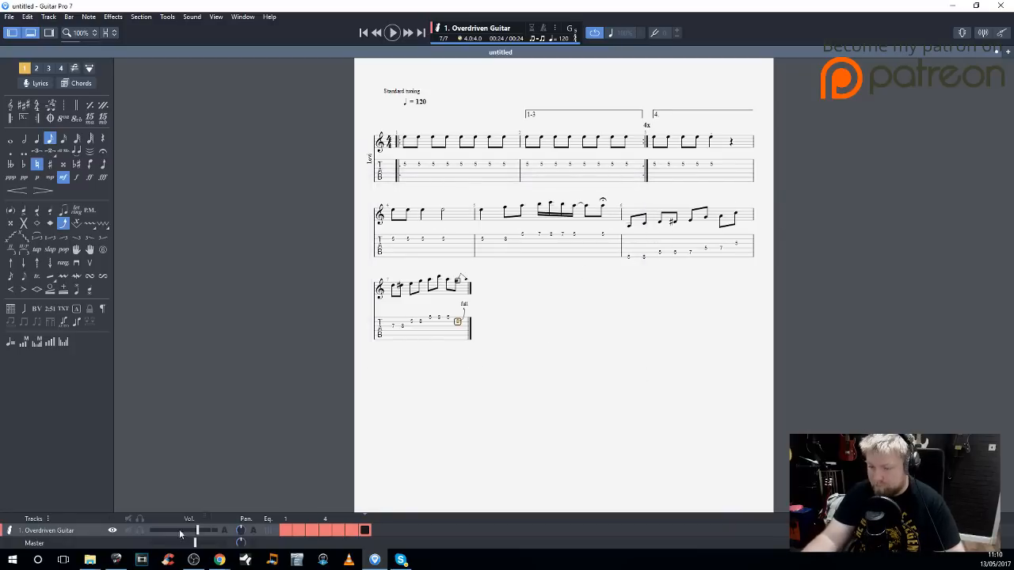
# Rearrange the score in design mode so bars four and five fill the second line and bars six and seven the third
pyautogui.click(87, 69)
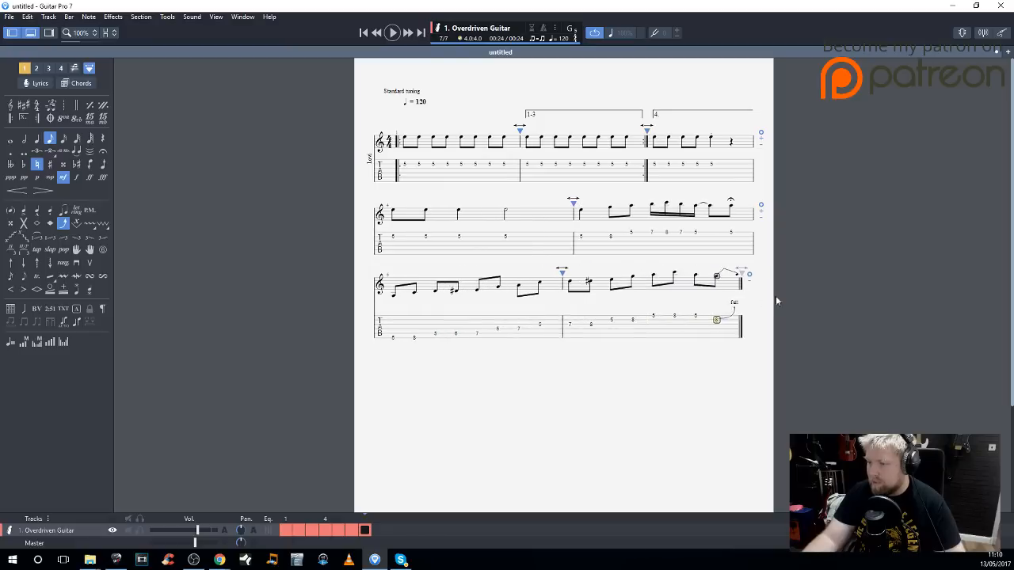
pyautogui.click(89, 69)
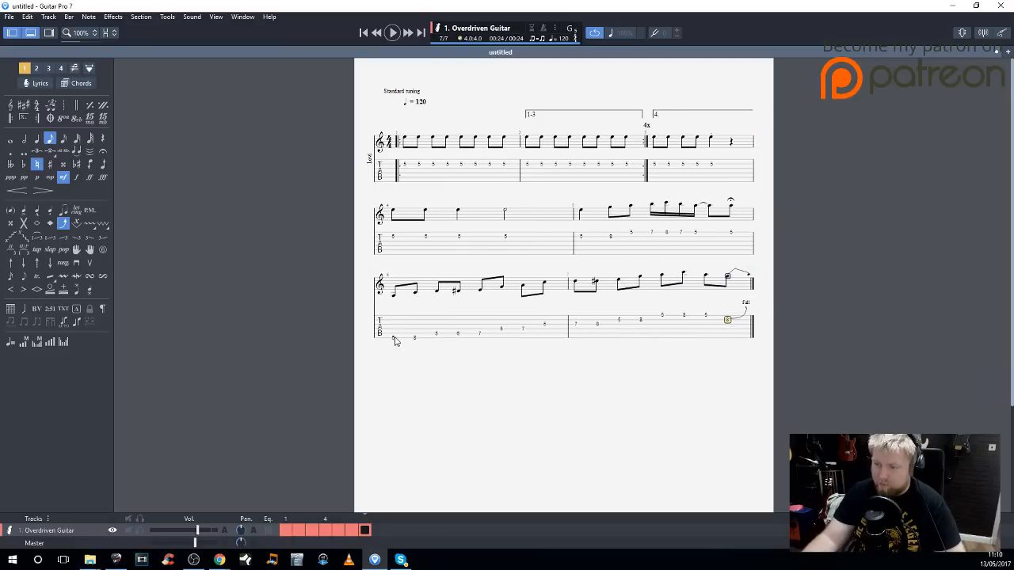
# Play back the seventh bar of the score
pyautogui.press('space')
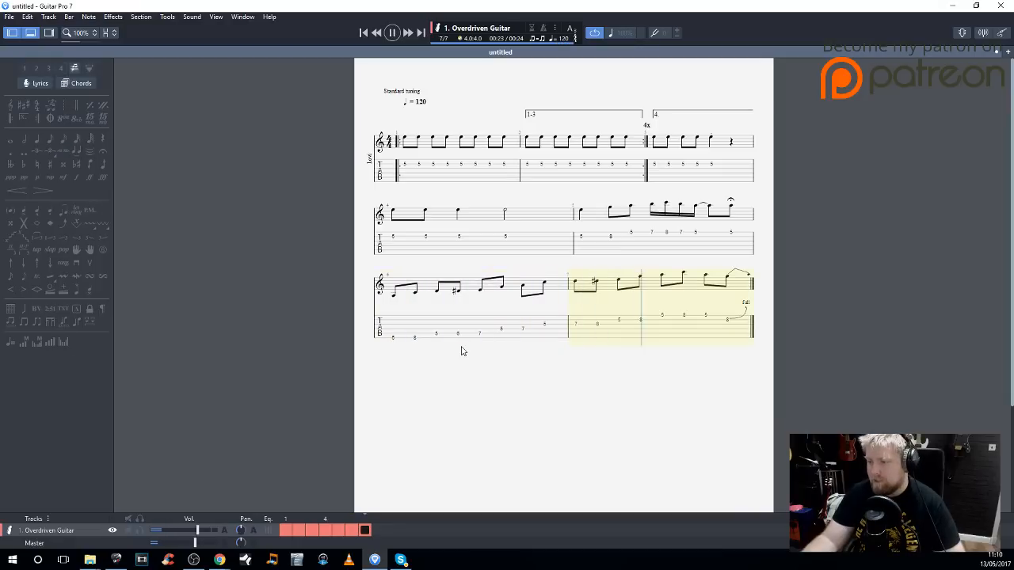
pyautogui.press('space')
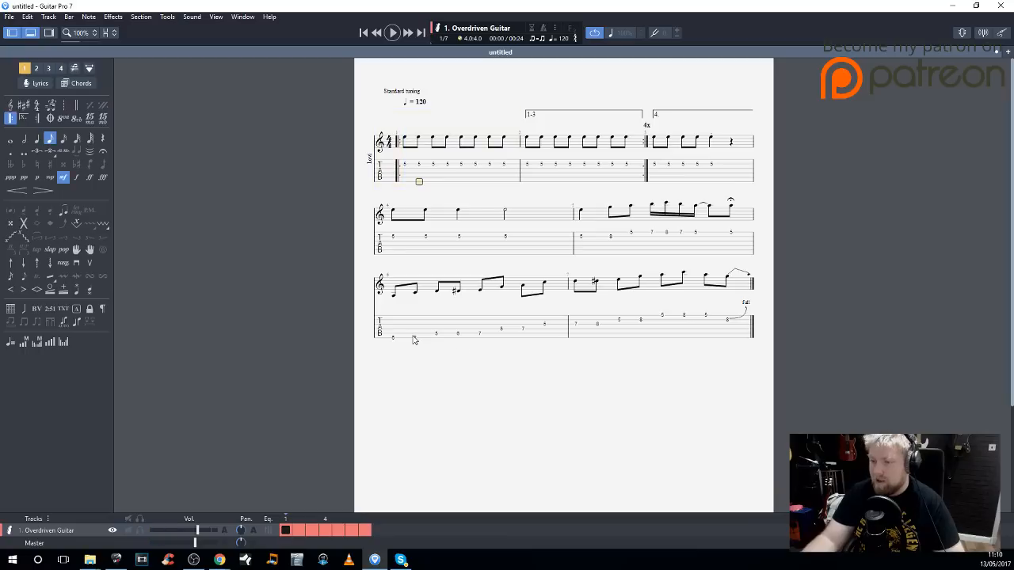
# Respell the fret 6 note in bar six and the third-string fret 8 note in bar seven as flats
pyautogui.click(458, 334)
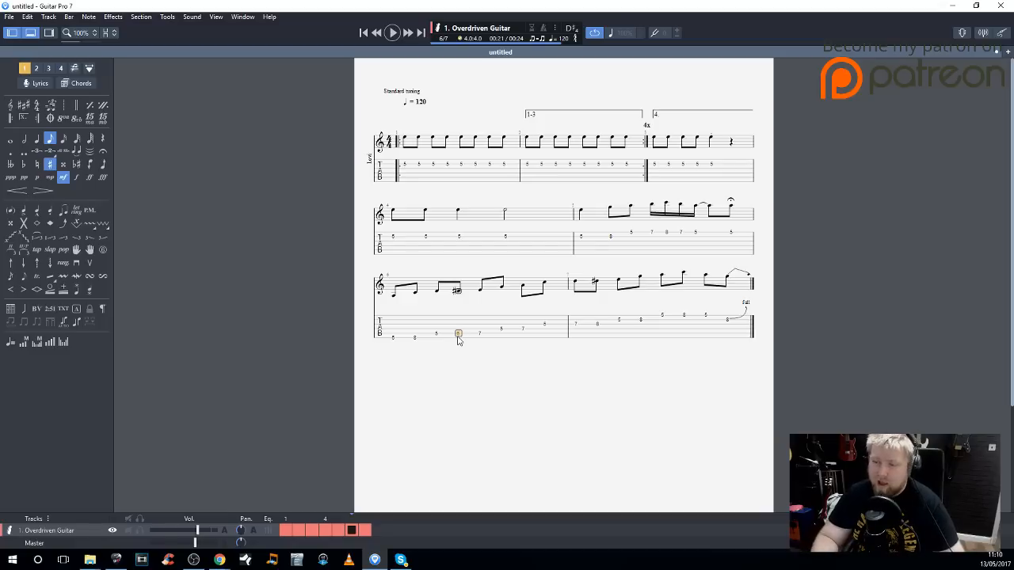
pyautogui.press('Left')
pyautogui.press('Left')
pyautogui.press('Left')
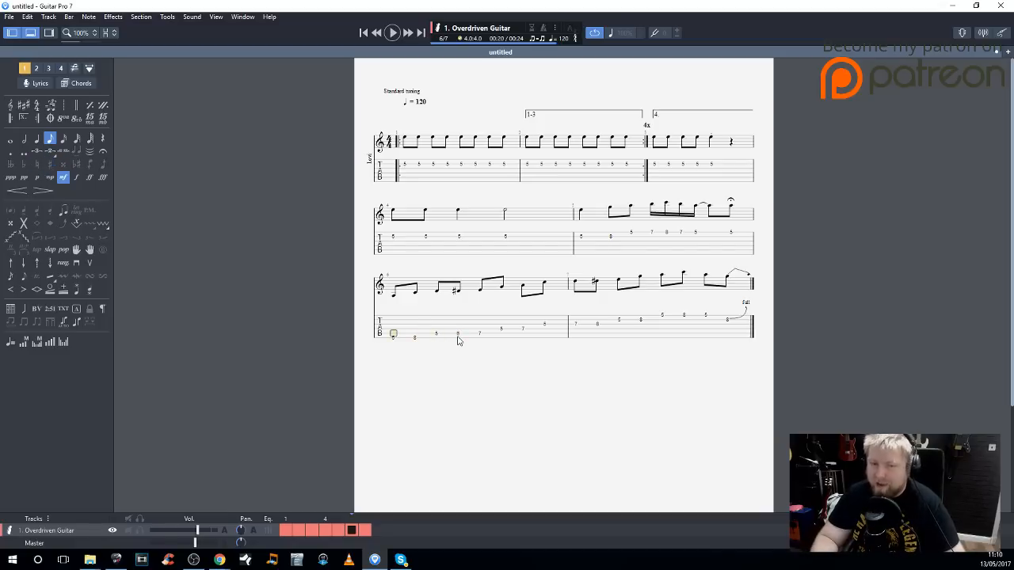
pyautogui.press('Down')
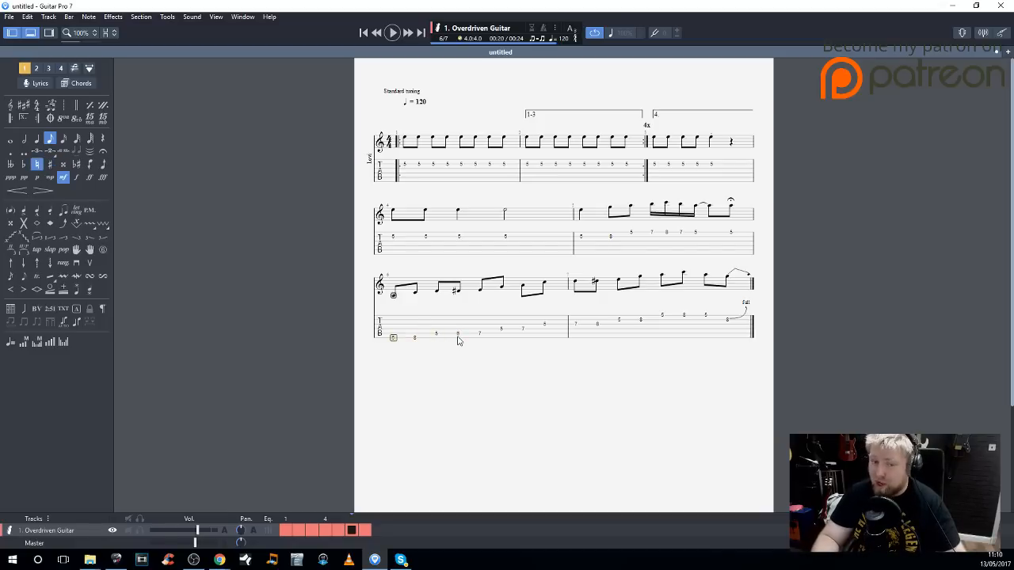
pyautogui.press('Up')
pyautogui.press('Right')
pyautogui.press('Right')
pyautogui.press('Right')
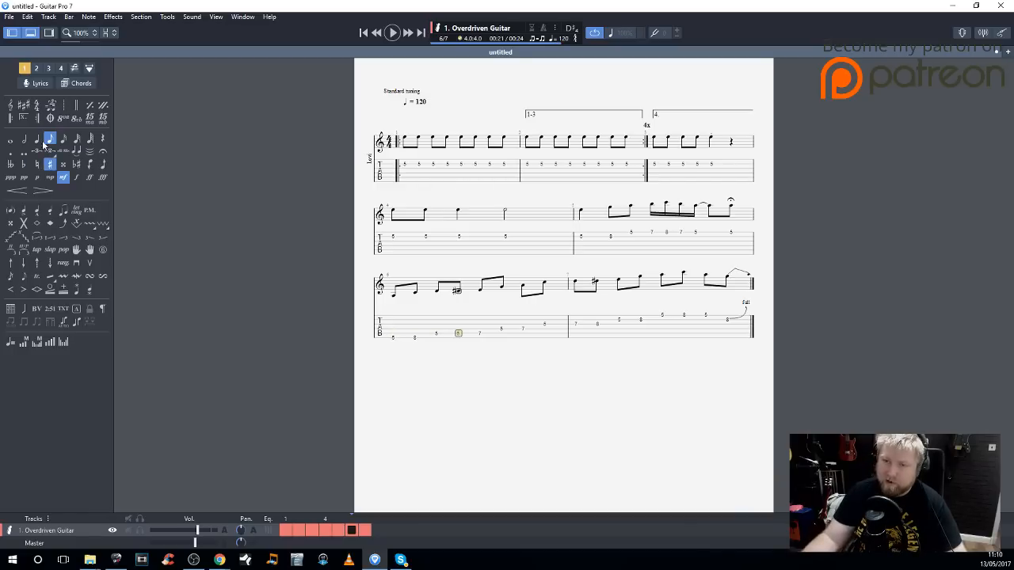
pyautogui.click(76, 164)
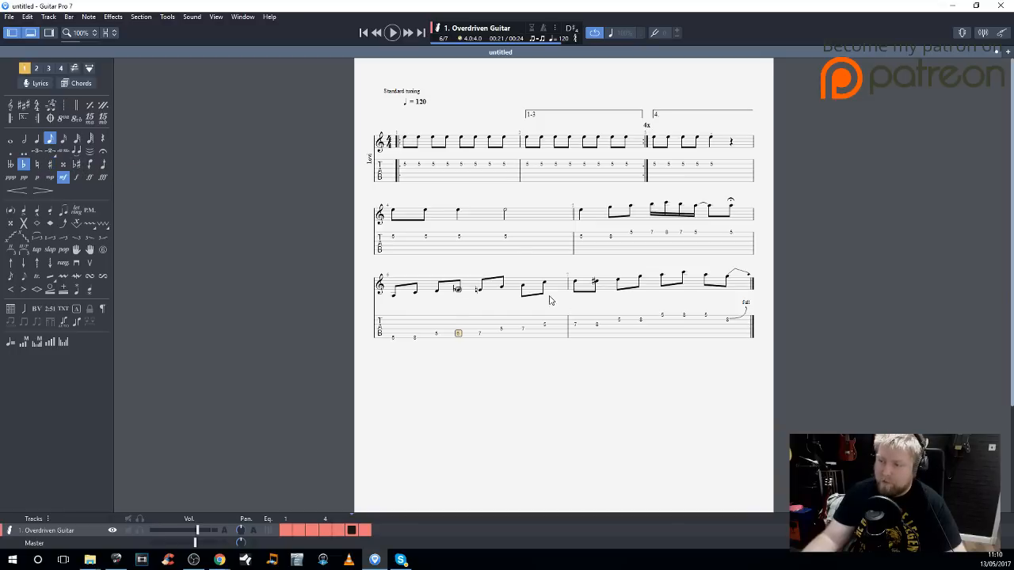
pyautogui.click(598, 326)
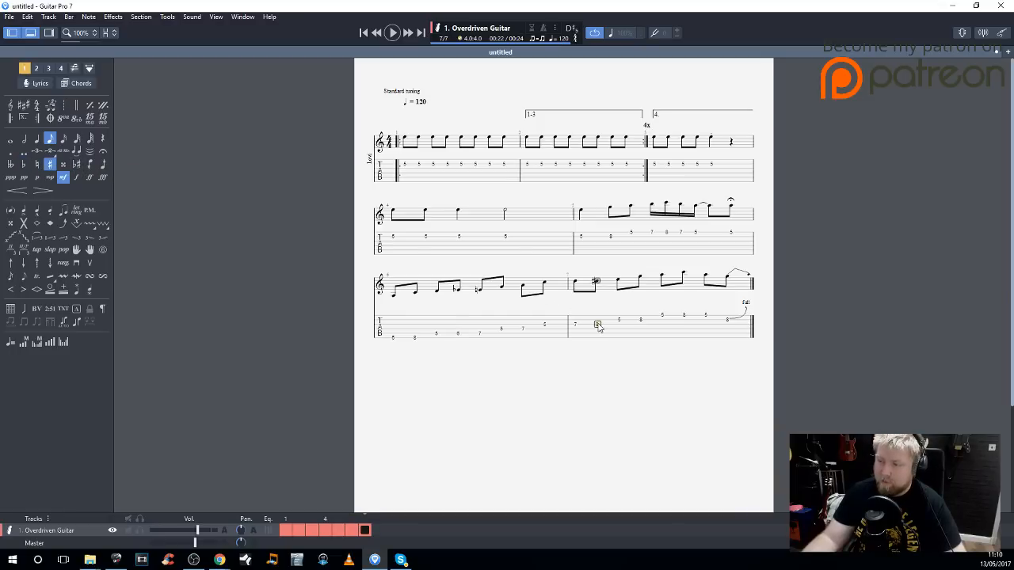
pyautogui.click(81, 164)
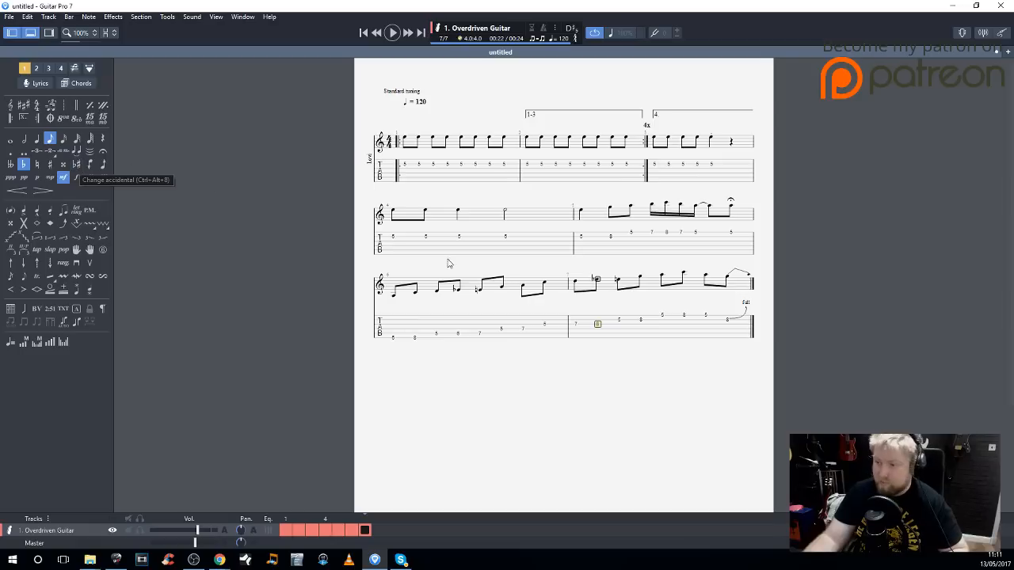
# Cycle the accidental of the third-string fret 8 note in bar seven through double flat and sharp back to flat
pyautogui.click(599, 326)
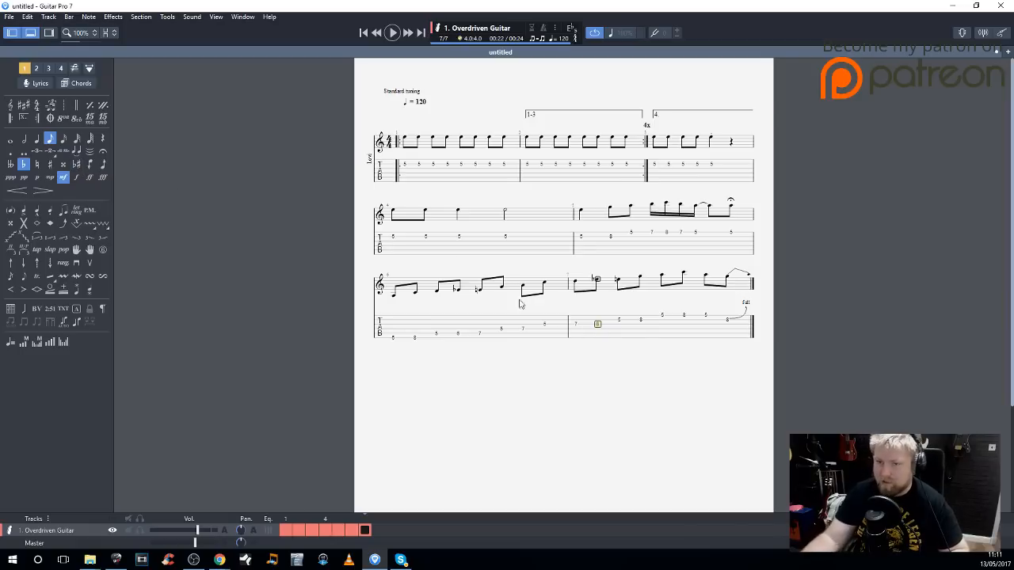
pyautogui.click(91, 164)
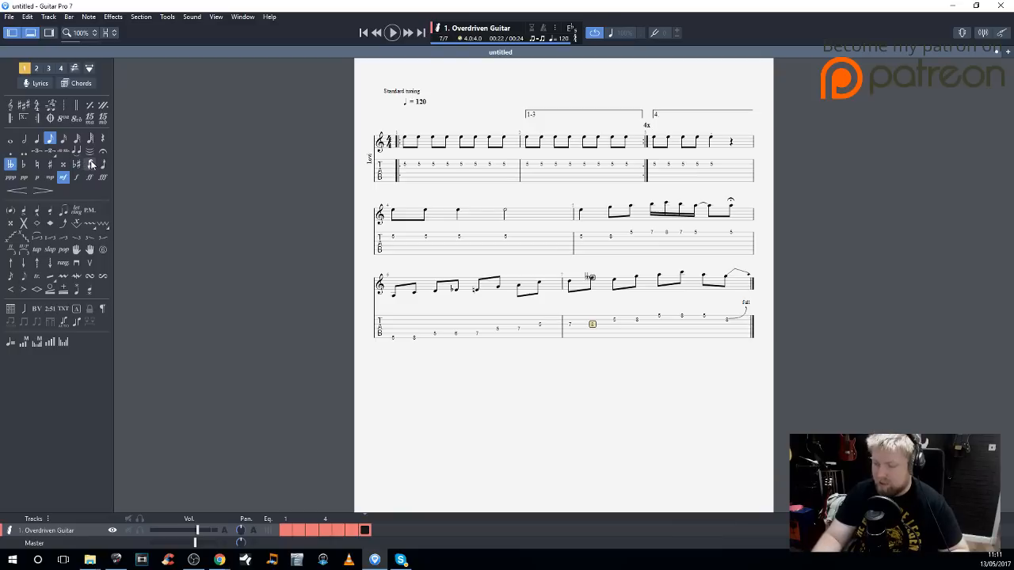
pyautogui.click(81, 165)
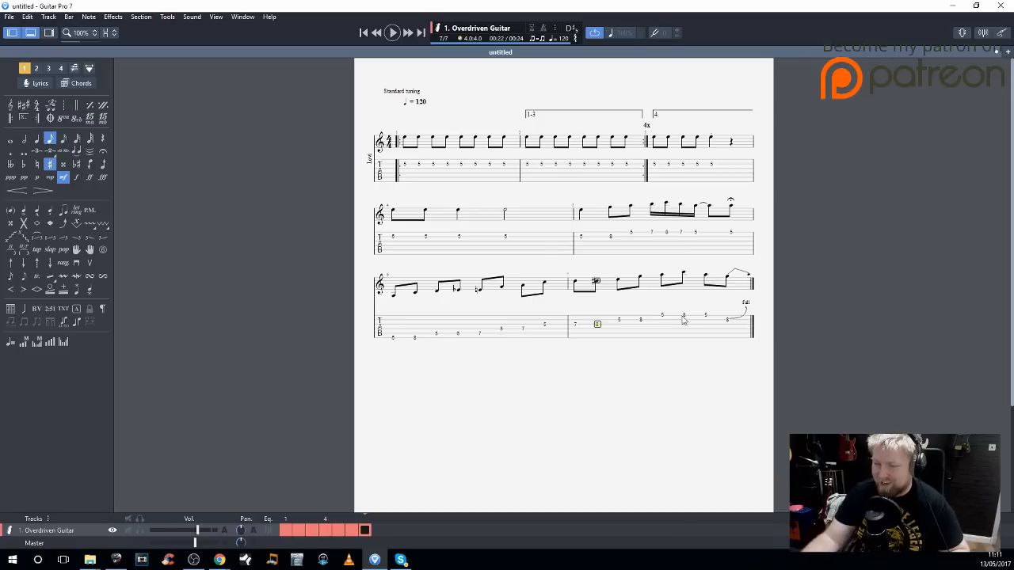
pyautogui.click(77, 164)
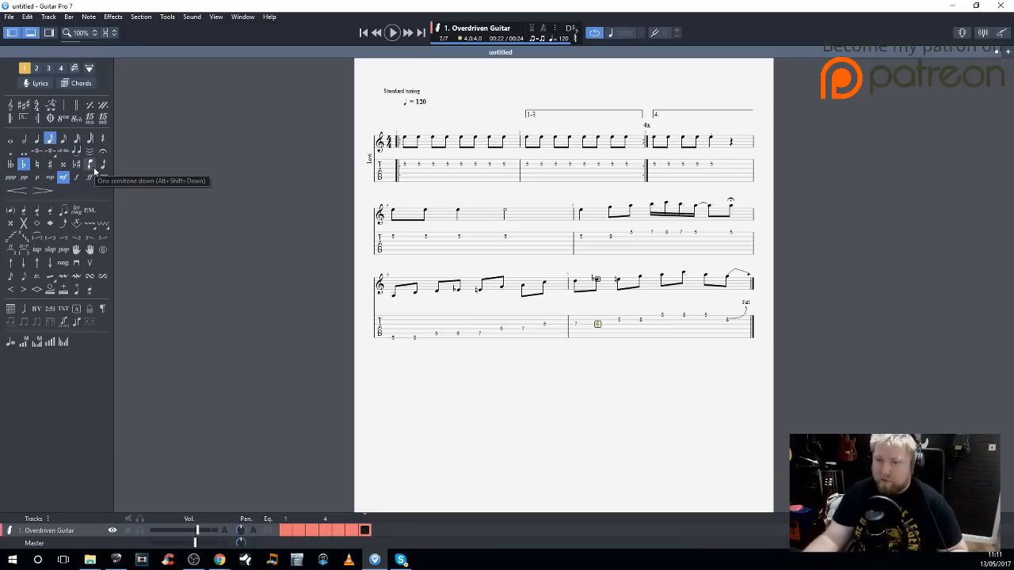
# Shift the second note of bar seven one semitone down and back up, and respell it as a flat
pyautogui.click(95, 169)
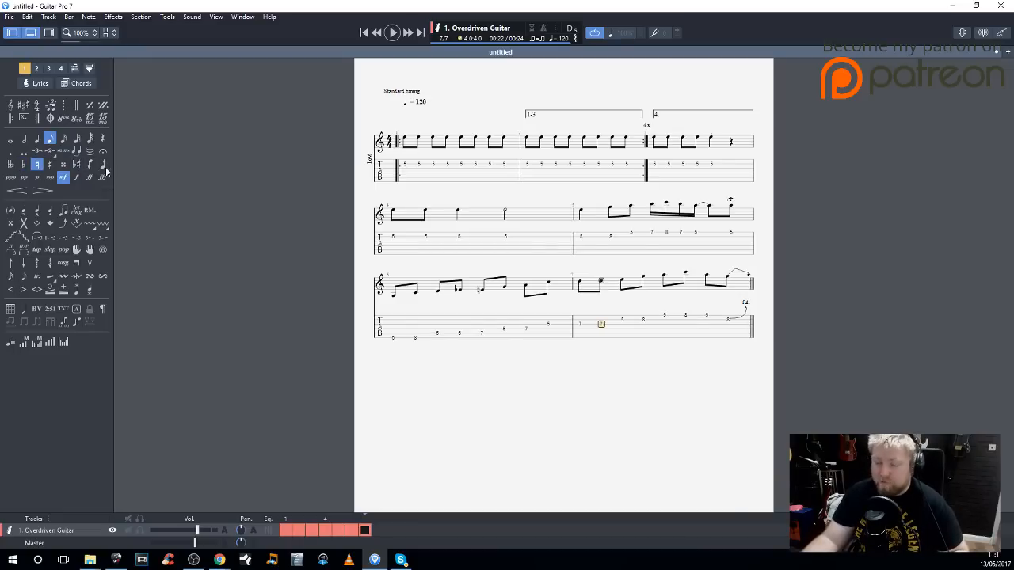
pyautogui.click(102, 165)
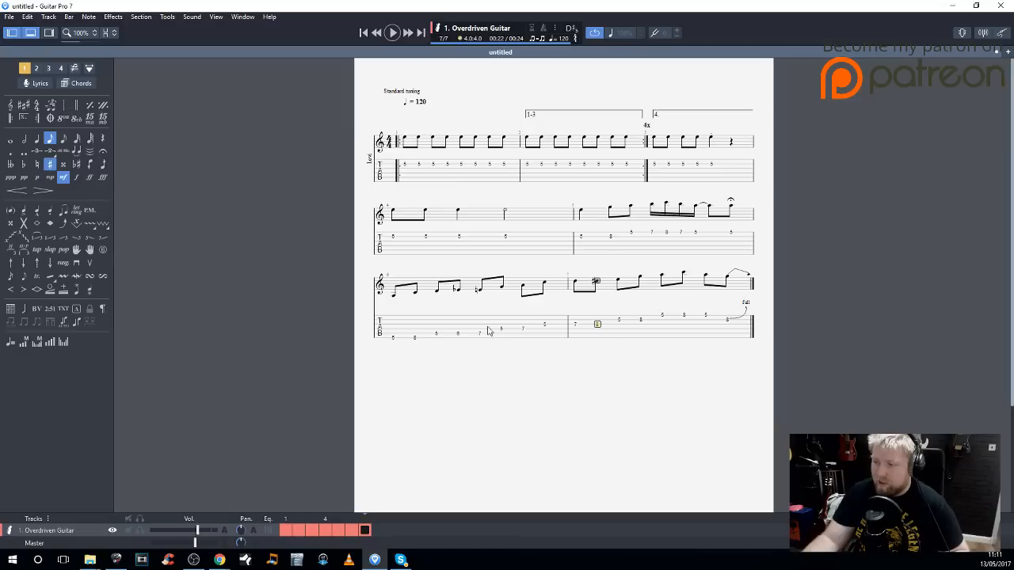
pyautogui.click(77, 165)
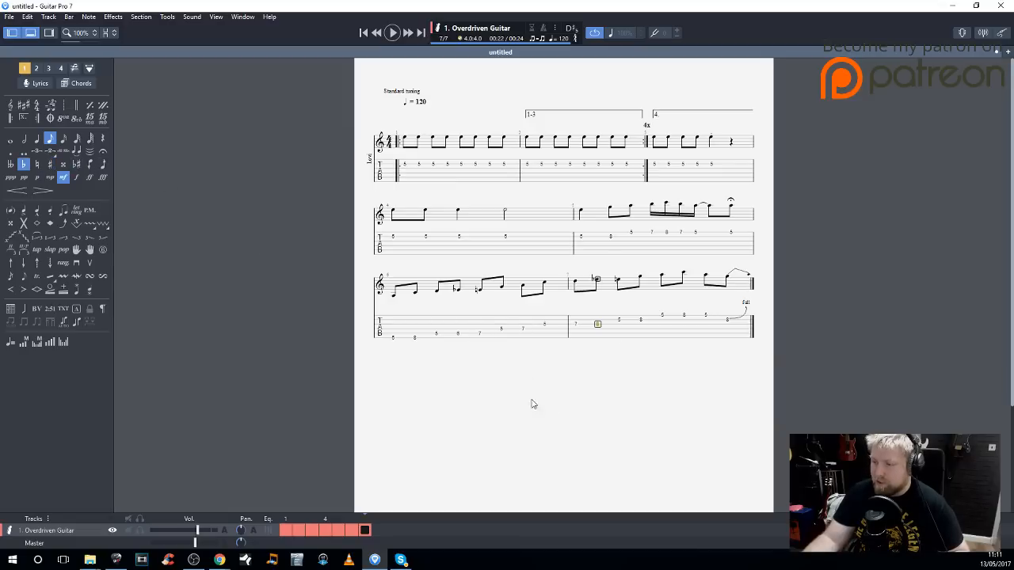
# Copy bars six and seven and paste them at the end of the score
pyautogui.moveTo(394, 338); pyautogui.dragTo(739, 316)
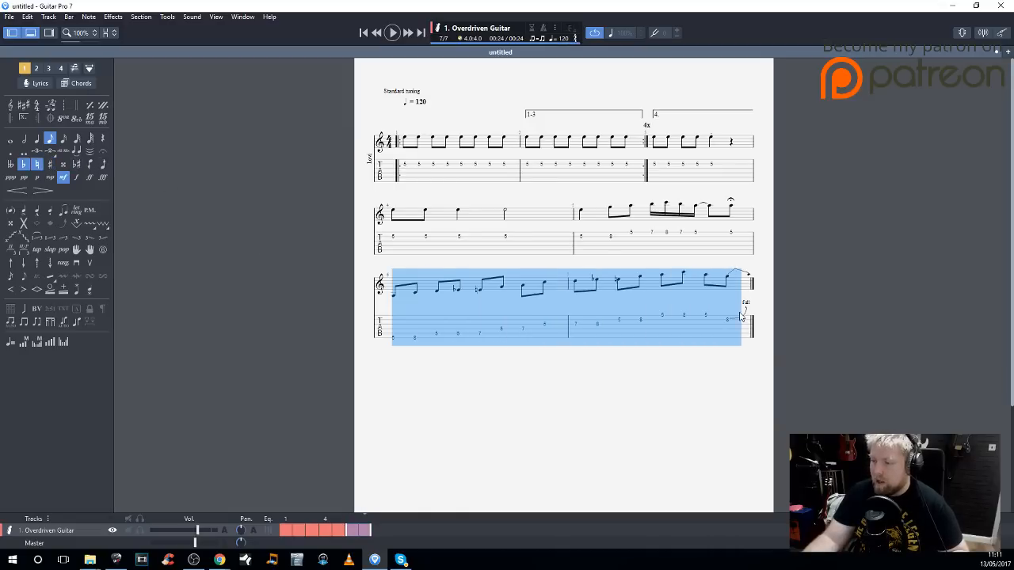
pyautogui.press('Right')
pyautogui.hotkey('ctrl', 'v')
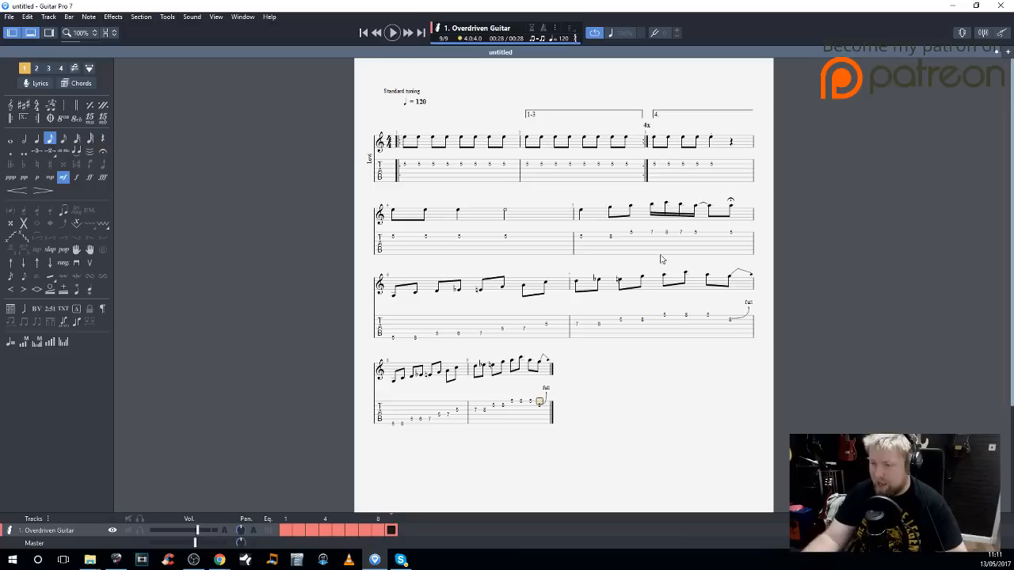
# Stretch bars eight and nine in design mode to fill the full width of the fourth line
pyautogui.click(502, 420)
pyautogui.click(88, 68)
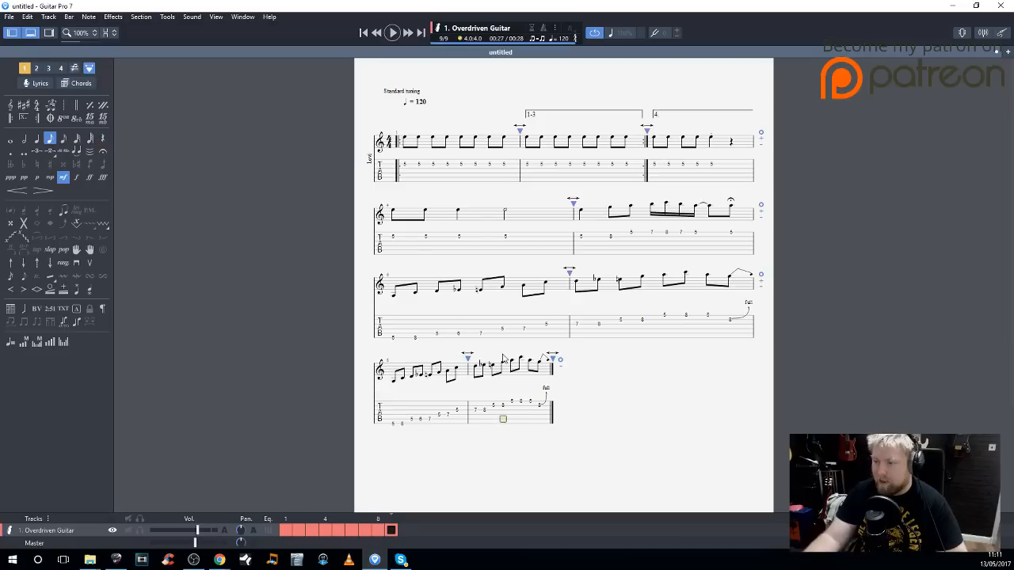
pyautogui.moveTo(554, 360); pyautogui.dragTo(755, 362)
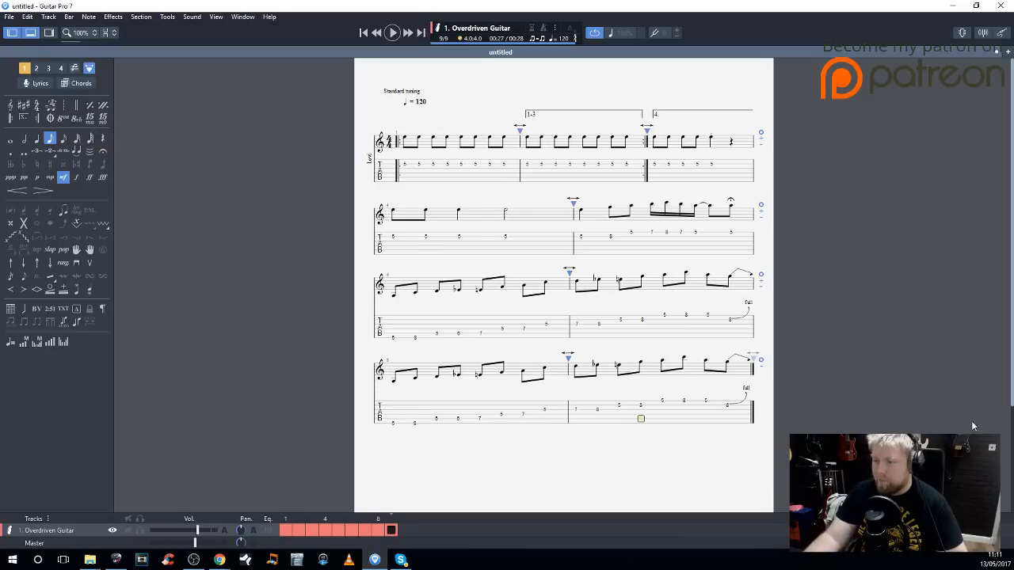
pyautogui.click(90, 69)
# Transpose all notes of bars eight and nine up by two semitones
pyautogui.moveTo(390, 422); pyautogui.dragTo(743, 429)
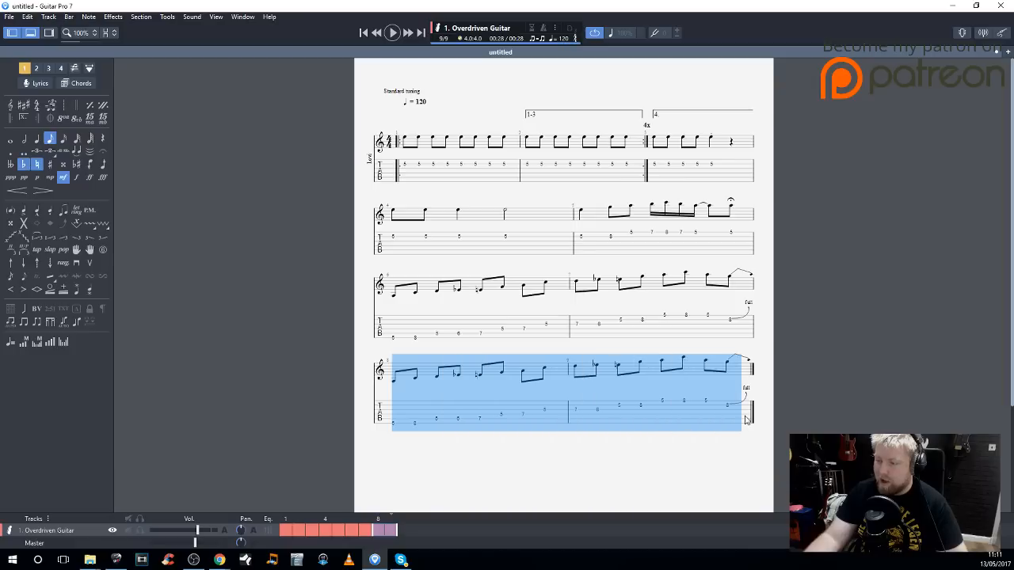
pyautogui.click(103, 167)
pyautogui.click(104, 167)
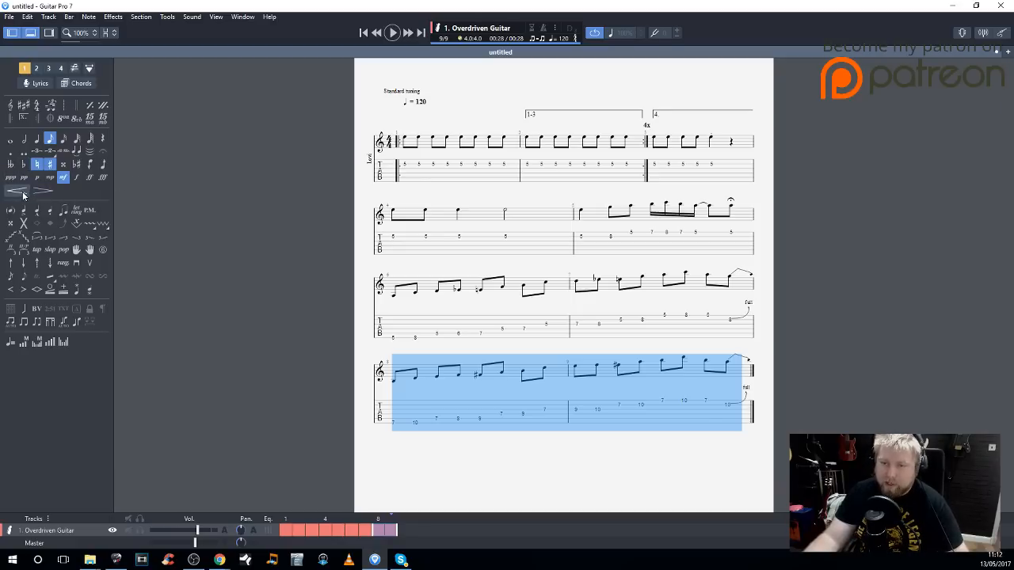
pyautogui.click(416, 369)
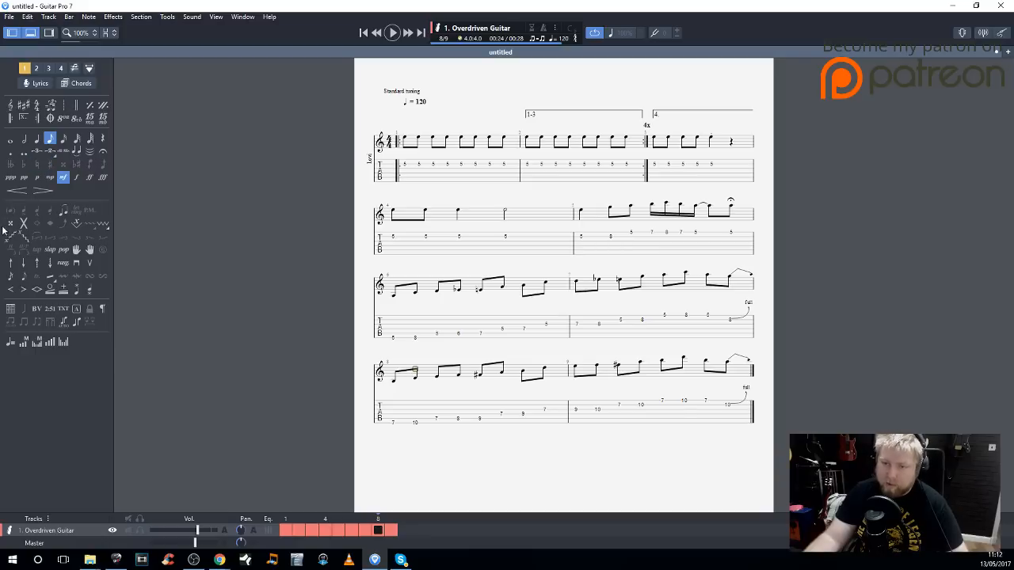
# Try the dead slapped effect on the first note of bar six and restore the original note
pyautogui.click(393, 337)
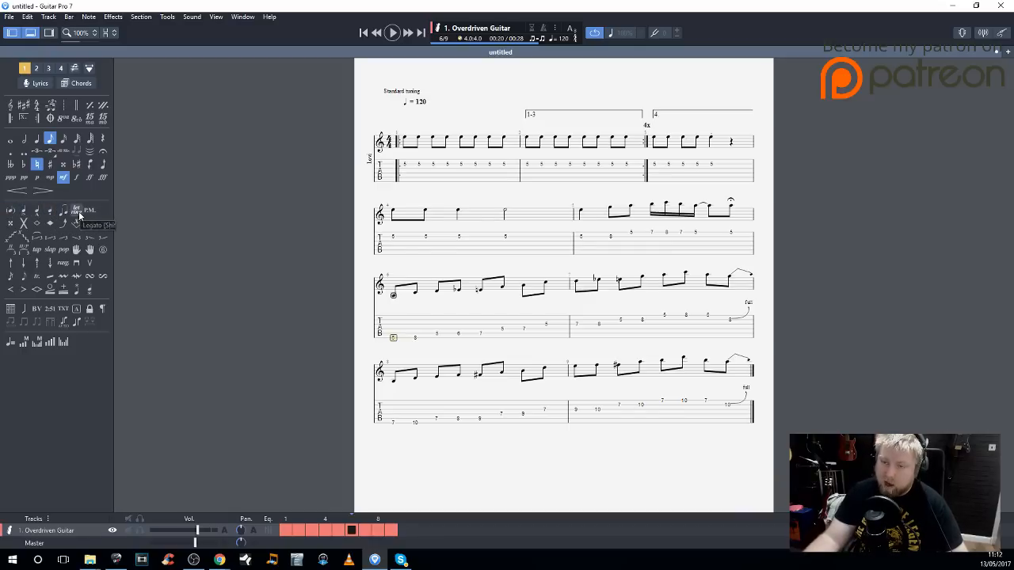
pyautogui.click(26, 225)
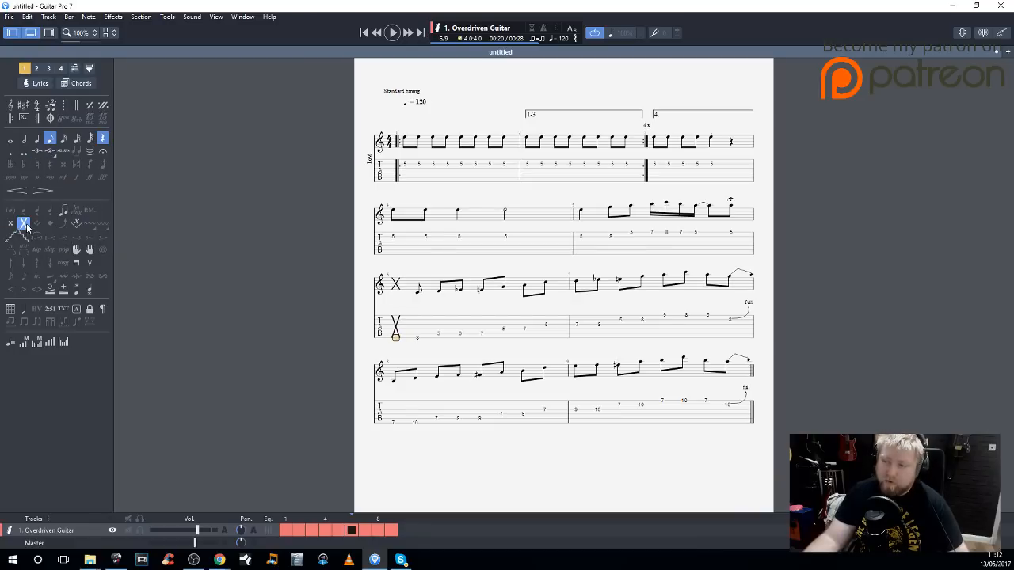
pyautogui.click(26, 225)
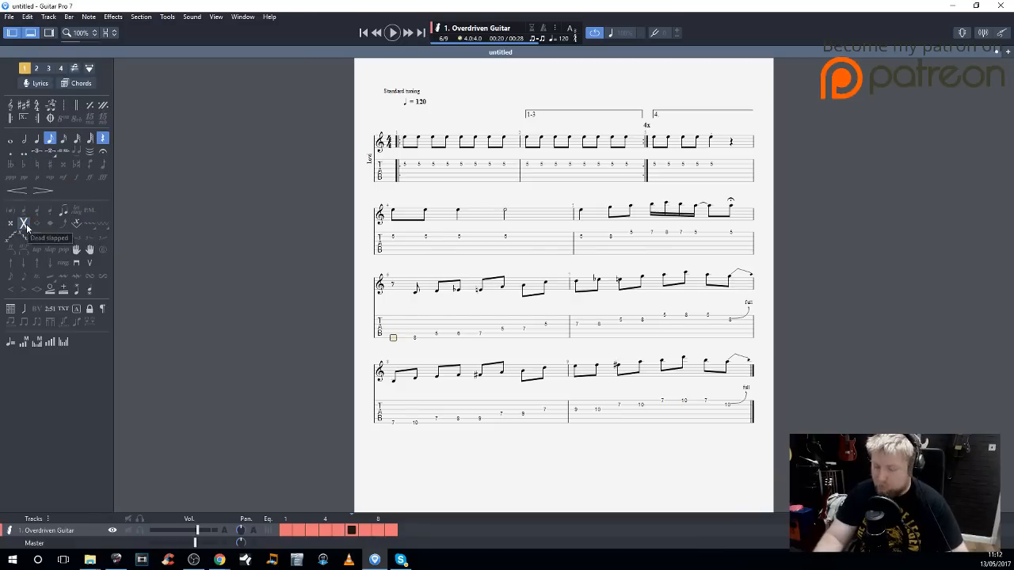
pyautogui.click(25, 225)
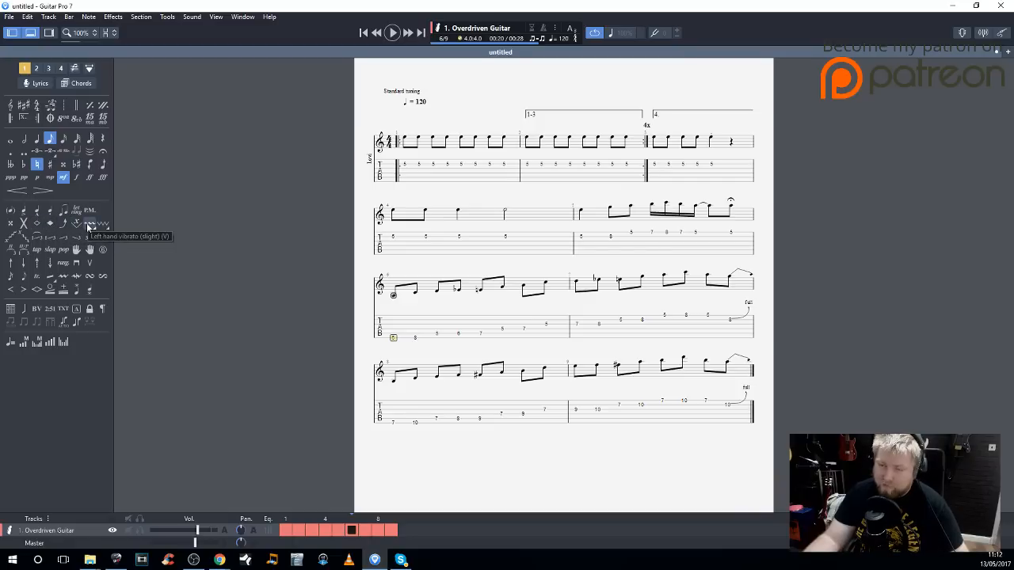
pyautogui.moveTo(88, 228)
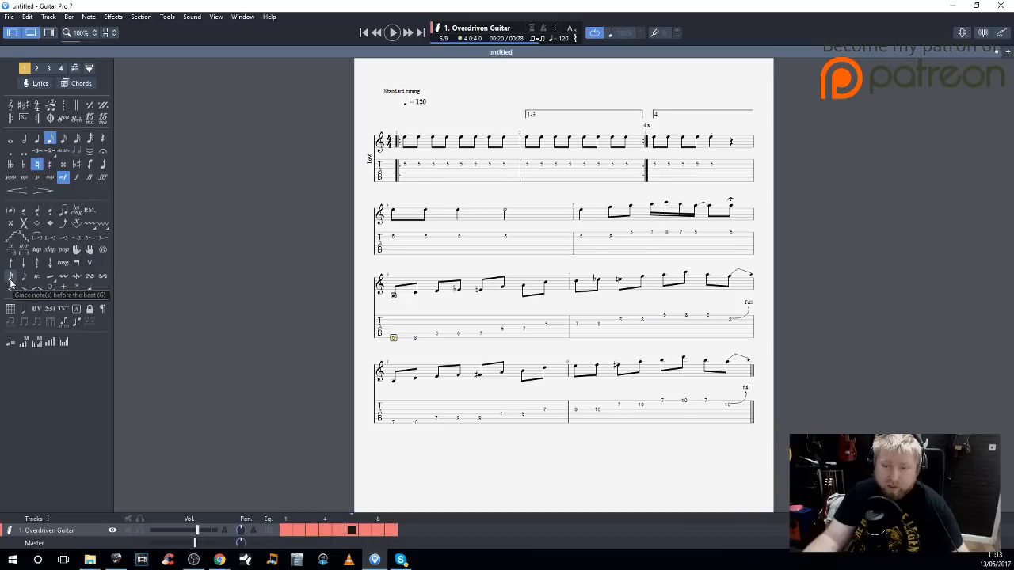
pyautogui.click(50, 276)
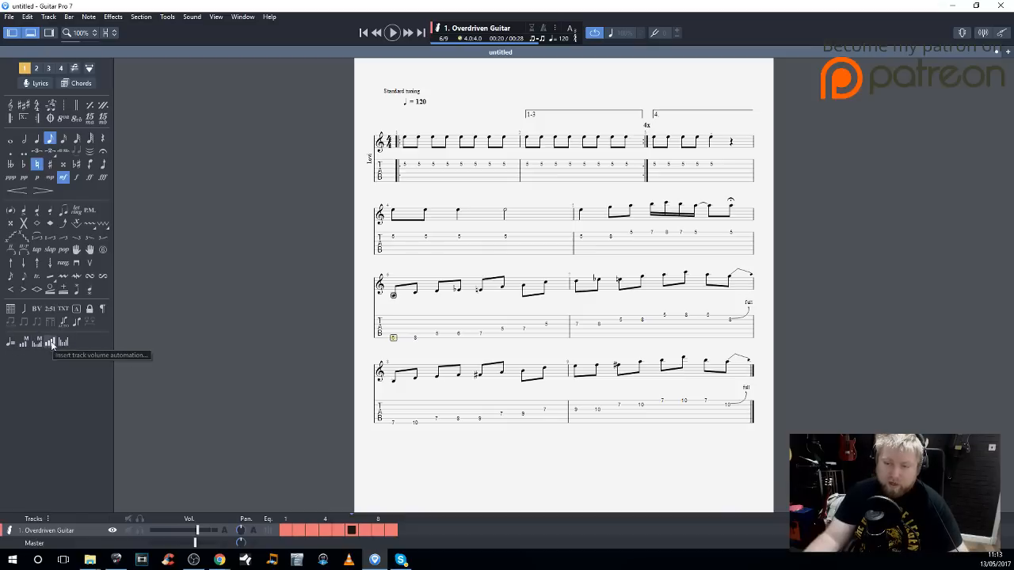
# Delete all bars of the score and remove the opening repeat sign from the remaining empty bar
pyautogui.click(737, 422)
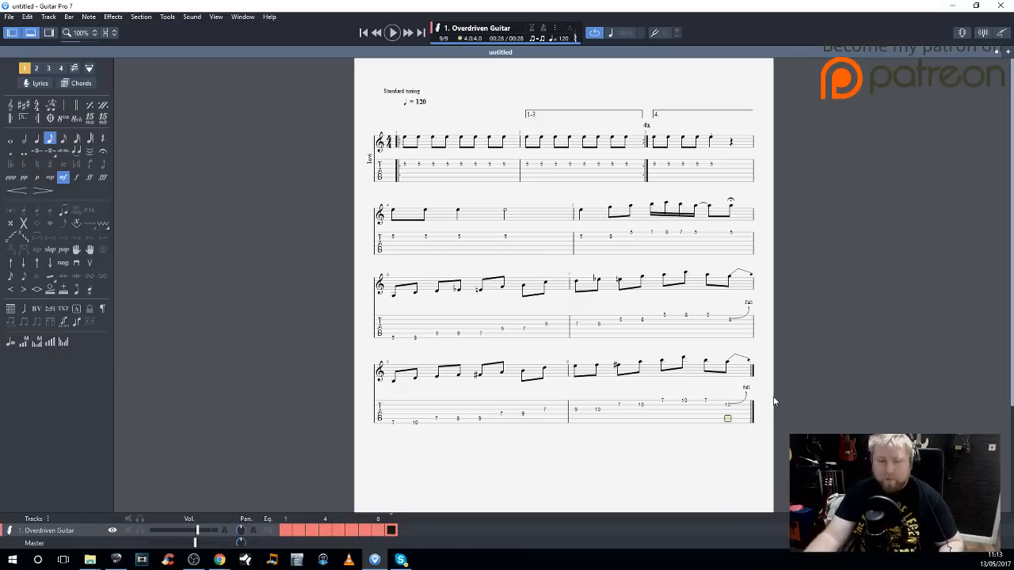
pyautogui.press('Right')
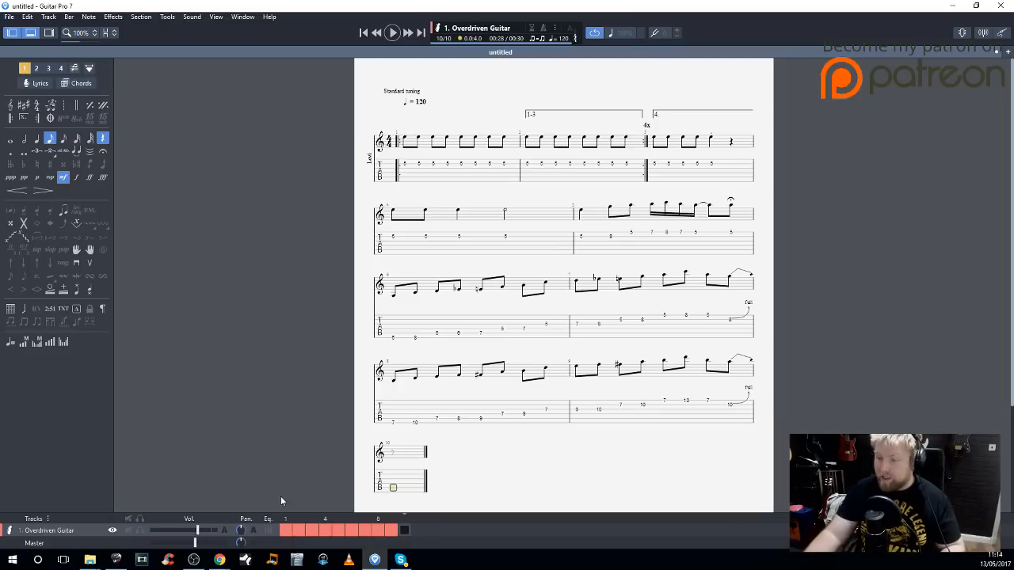
pyautogui.hotkey('ctrl', 'a')
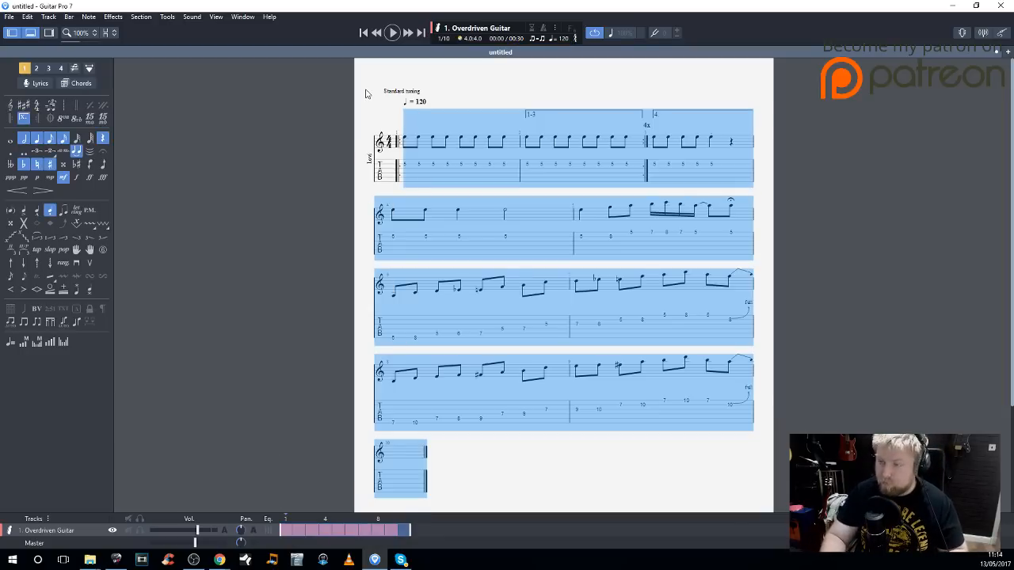
pyautogui.hotkey('ctrl', 'Delete')
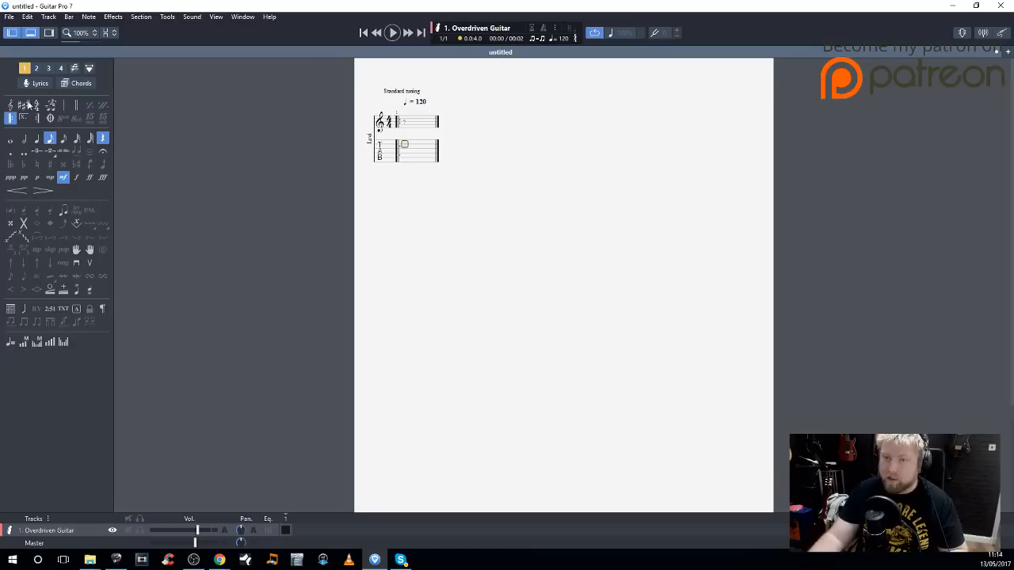
pyautogui.click(11, 117)
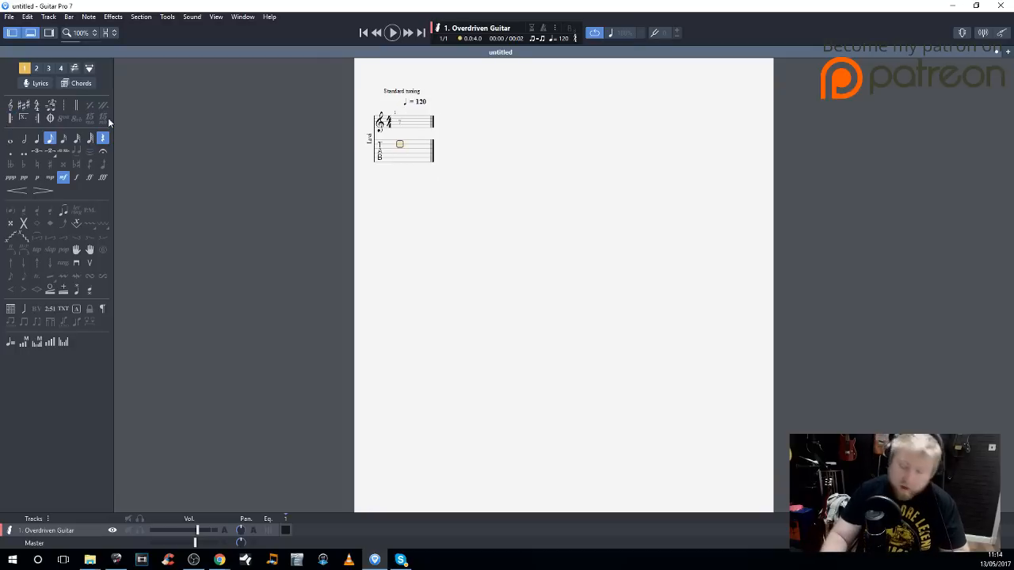
# Start the bar with sixteenth notes on frets 0, 2, 2 and 2 of the lowest string, with a hammer-on from 0 to 2
pyautogui.press('Down')
pyautogui.press('Down')
pyautogui.press('Down')
pyautogui.press('Down')
pyautogui.write('0')
pyautogui.press('KP_Add')
pyautogui.press('Right')
pyautogui.write('2')
pyautogui.press('Left')
pyautogui.press('h')
pyautogui.press('Right')
pyautogui.press('Right')
pyautogui.write('2')
pyautogui.press('Right')
pyautogui.write('2')
# Add sixteenth notes on frets 3, 2, 2 and 2 of the lowest string, with a pull-off from 3 to 2
pyautogui.press('Right')
pyautogui.write('3')
pyautogui.press('Right')
pyautogui.press('2')
pyautogui.press('Left')
pyautogui.press('h')
pyautogui.press('Right')
pyautogui.press('Right')
pyautogui.write('2')
pyautogui.press('Right')
pyautogui.write('2')
# Continue the first bar with sixteenth notes on frets 0, 2, 2, 2, 2 and 2 of the lowest string
pyautogui.press('Right')
pyautogui.press('0')
pyautogui.press('Right')
pyautogui.press('2')
pyautogui.press('Right')
pyautogui.press('2')
pyautogui.press('Right')
pyautogui.press('2')
pyautogui.press('Right')
pyautogui.press('2')
pyautogui.press('Right')
pyautogui.press('2')
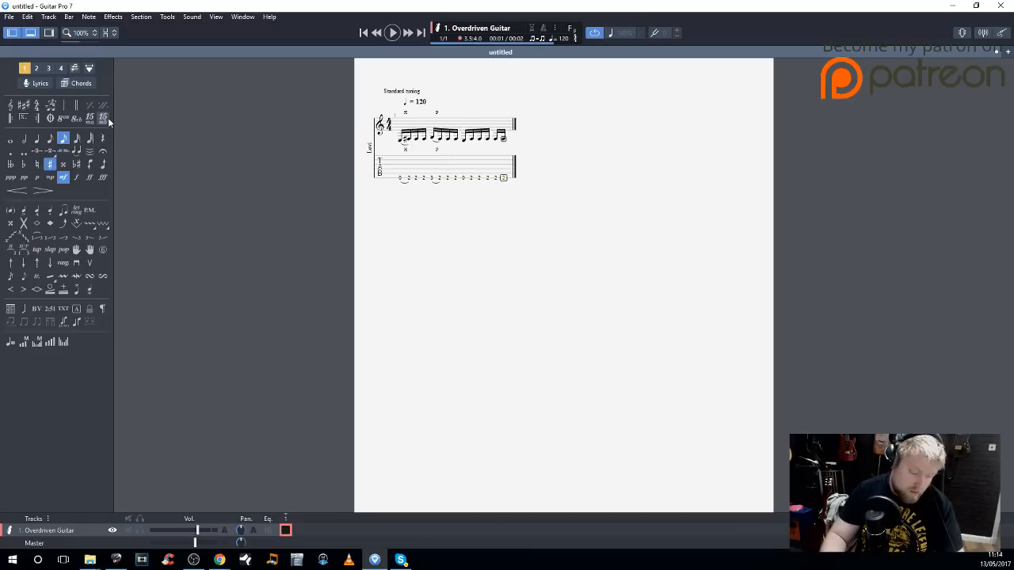
# Finish the first bar with frets 3 and 2 on the lowest string, joined by a pull-off
pyautogui.press('Right')
pyautogui.write('3')
pyautogui.press('Right')
pyautogui.write('2')
pyautogui.press('Left')
pyautogui.press('h')
# Palm mute the four fret 2 notes just before the closing pull-off of the first bar
pyautogui.press('Left')
pyautogui.press('Left')
pyautogui.press('Left')
pyautogui.press('Left')
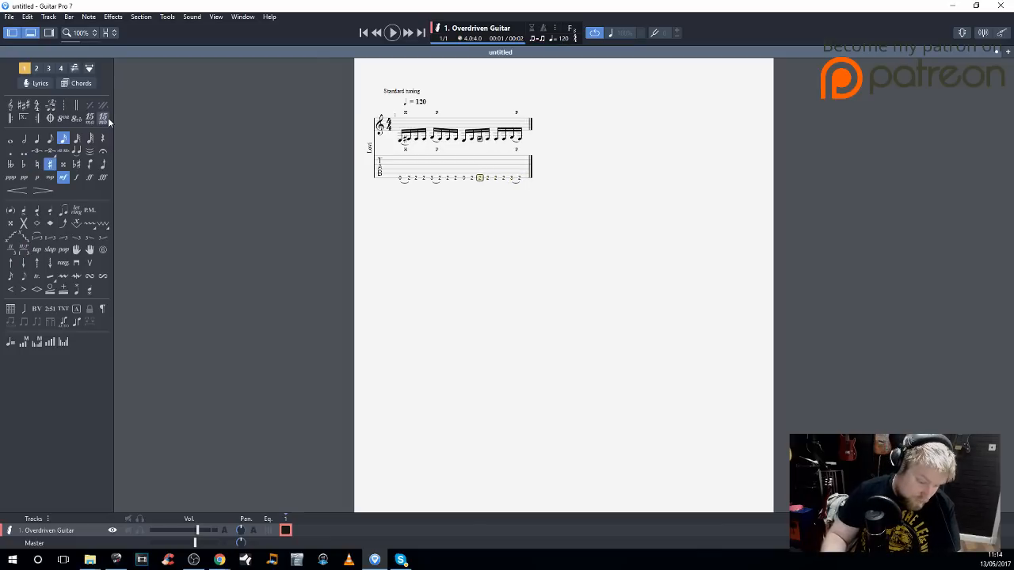
pyautogui.press('p')
pyautogui.press('Right')
pyautogui.press('Right')
pyautogui.press('p')
pyautogui.press('Right')
pyautogui.press('Left')
pyautogui.press('Left')
pyautogui.press('Right')
pyautogui.press('Right')
pyautogui.press('p')
# Start the second bar with sixteenth notes on frets 3, 2, 2 and 2 of the lowest string, with a pull-off from 3 to 2
pyautogui.press('Right')
pyautogui.press('Right')
pyautogui.press('Right')
pyautogui.press('3')
pyautogui.press('Right')
pyautogui.press('2')
pyautogui.press('Left')
pyautogui.press('h')
pyautogui.press('Right')
pyautogui.press('Right')
pyautogui.press('2')
pyautogui.press('Right')
pyautogui.press('2')
# Fill the second beat of bar two with sixteenth notes on frets 0, 2, 2 and 2 of the lowest string
pyautogui.press('Right')
pyautogui.press('0')
pyautogui.press('Right')
pyautogui.press('2')
pyautogui.press('Right')
pyautogui.press('2')
pyautogui.press('Right')
pyautogui.press('2')
# Add frets 3 and 3 on the lowest string, 2 on the fifth string and 3 on the lowest string as bar two's third beat
pyautogui.press('Right')
pyautogui.press('3')
pyautogui.press('Right')
pyautogui.press('3')
pyautogui.press('Right')
pyautogui.press('Up')
pyautogui.press('2')
pyautogui.press('Right')
pyautogui.press('Down')
pyautogui.press('3')
# Finish the second bar with two fret 1 notes on the fifth string, followed by frets 2 and 0 on the lowest string
pyautogui.press('Right')
pyautogui.press('Up')
pyautogui.press('1')
pyautogui.press('1')
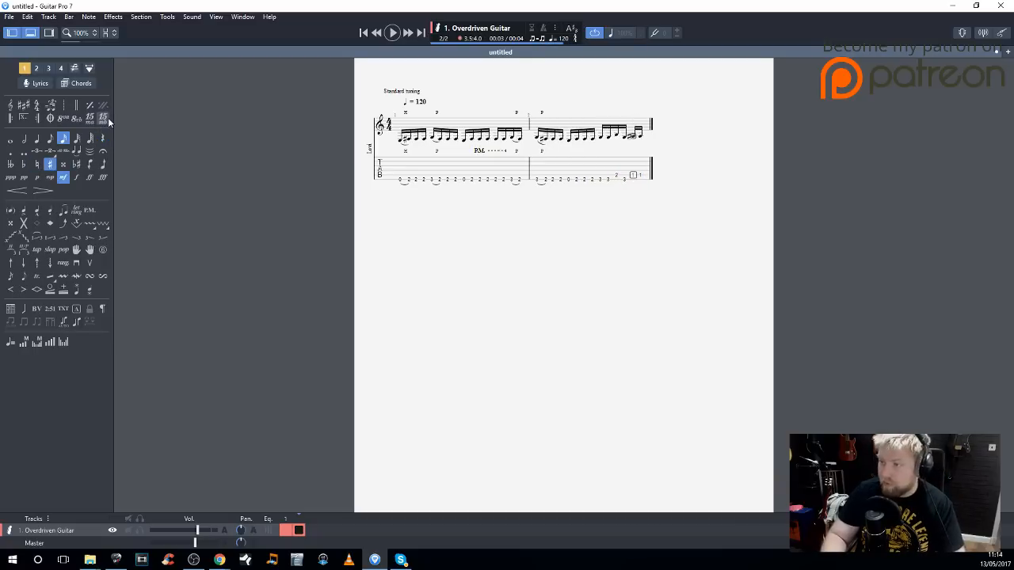
pyautogui.press('Right')
pyautogui.press('Right')
pyautogui.press('Down')
pyautogui.press('2')
pyautogui.press('Right')
pyautogui.press('0')
# Start the third bar with sixteenth notes on frets 0, 2, 2 and 2 of the lowest string, with a hammer-on from 0 to 2
pyautogui.press('Right')
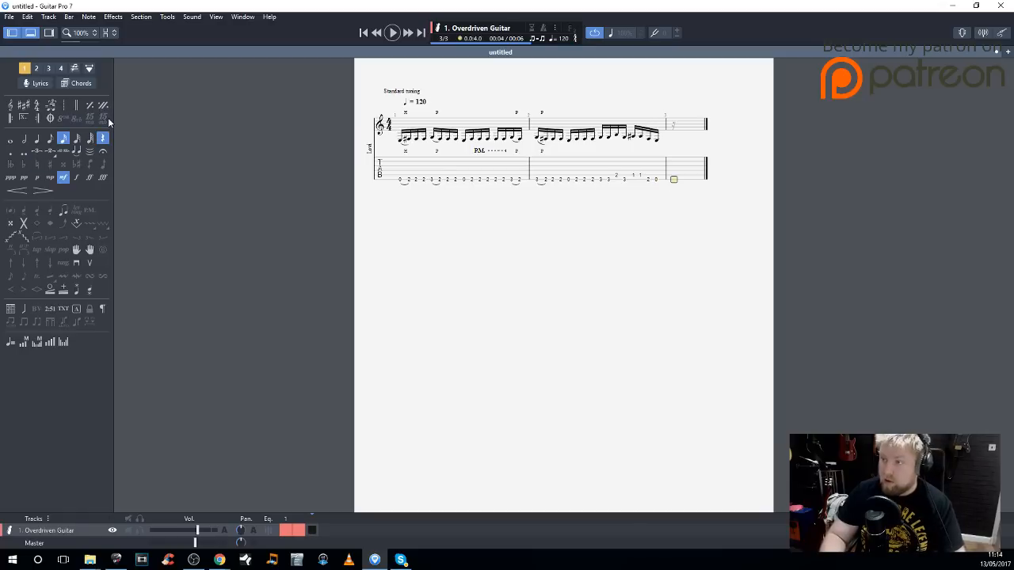
pyautogui.press('0')
pyautogui.press('Right')
pyautogui.press('2')
pyautogui.press('Right')
pyautogui.press('2')
pyautogui.press('Right')
pyautogui.press('2')
pyautogui.press('Right')
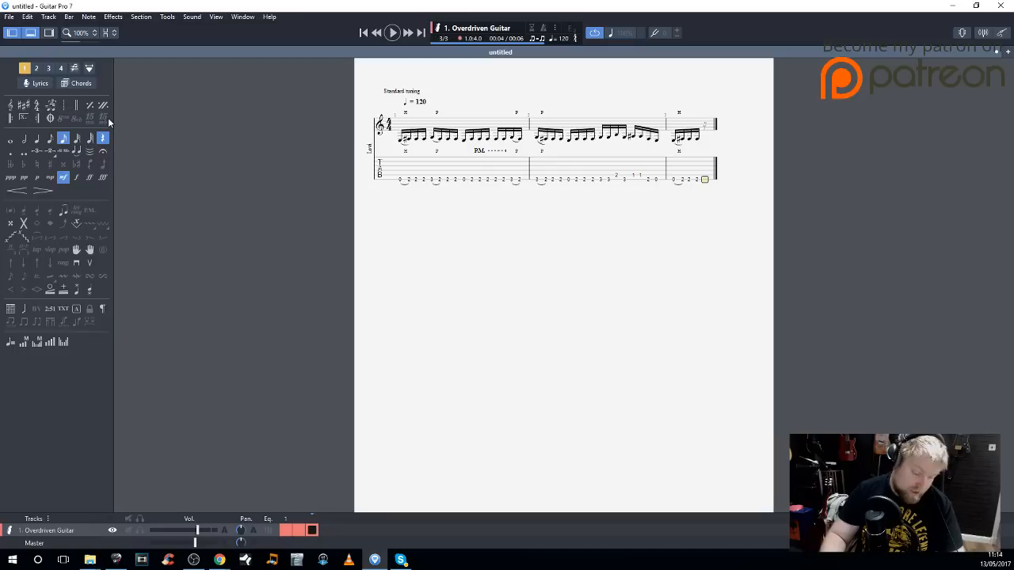
# Fill the second beat of bar three with frets 3, 2, 2 and 2 on the lowest string, with a pull-off from 3 to 2
pyautogui.press('3')
pyautogui.press('Right')
pyautogui.press('2')
pyautogui.press('Left')
pyautogui.press('h')
pyautogui.press('Right')
pyautogui.press('Right')
pyautogui.press('2')
pyautogui.press('Right')
pyautogui.press('2')
# Continue the third bar on the lowest string with repeated fret 2 sixteenth notes, palm muted as in the first bar
pyautogui.press('Right')
pyautogui.press('3')
pyautogui.press('Right')
pyautogui.press('2')
pyautogui.press('Right')
pyautogui.press('2')
pyautogui.press('p')
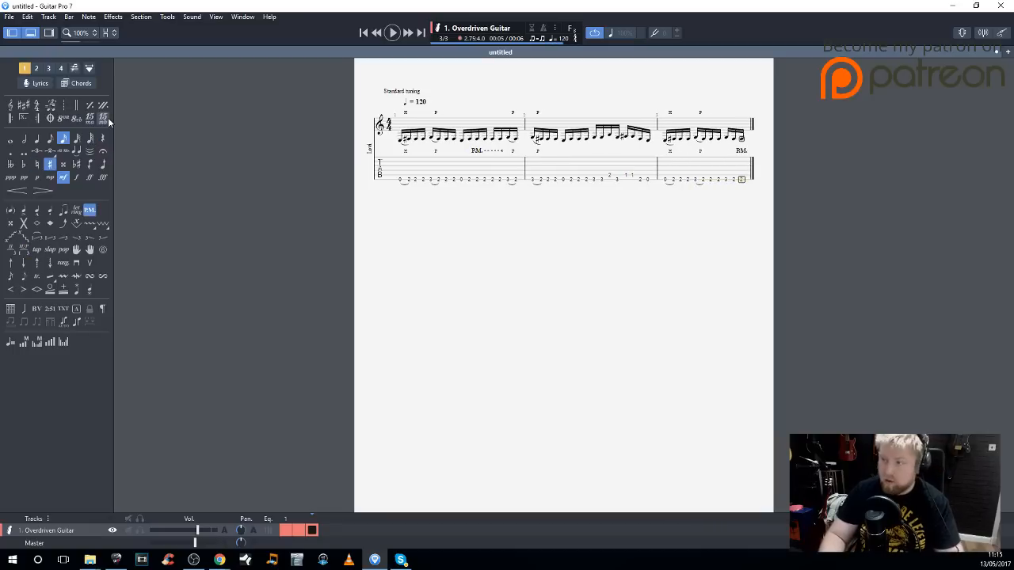
pyautogui.press('c')
pyautogui.press('c')
pyautogui.press('c')
# Finish the third bar with a pull-off from fret 3 to 2 on the lowest string and add a fourth bar
pyautogui.press('Right')
pyautogui.press('3')
pyautogui.press('Right')
pyautogui.press('2')
pyautogui.press('Left')
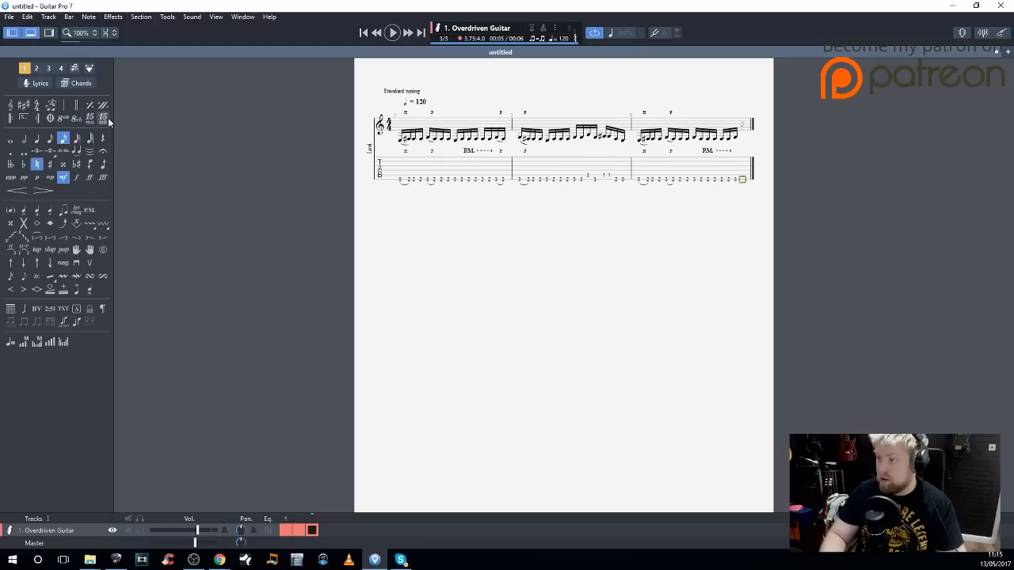
pyautogui.press('h')
pyautogui.press('Right')
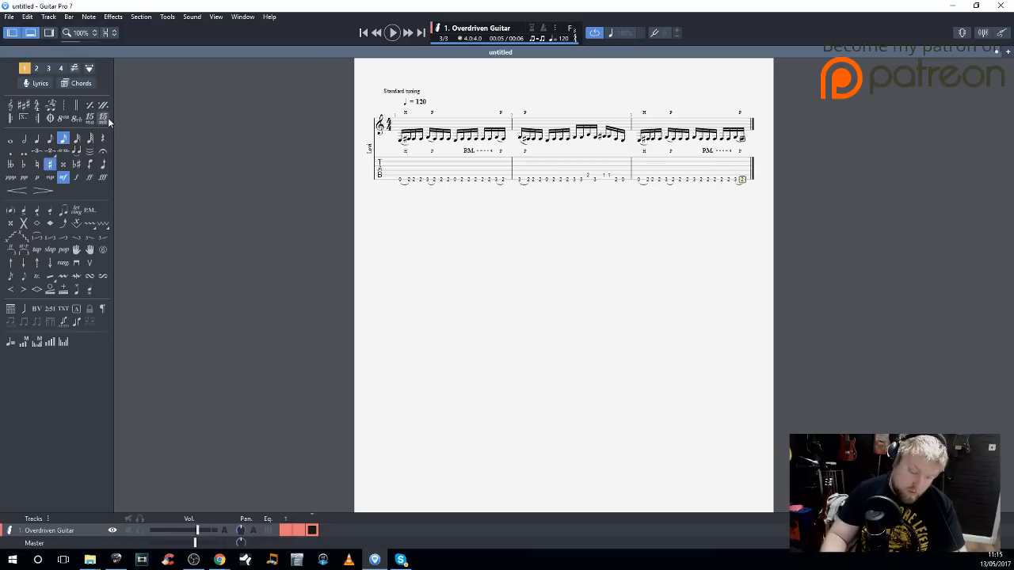
pyautogui.press('Right')
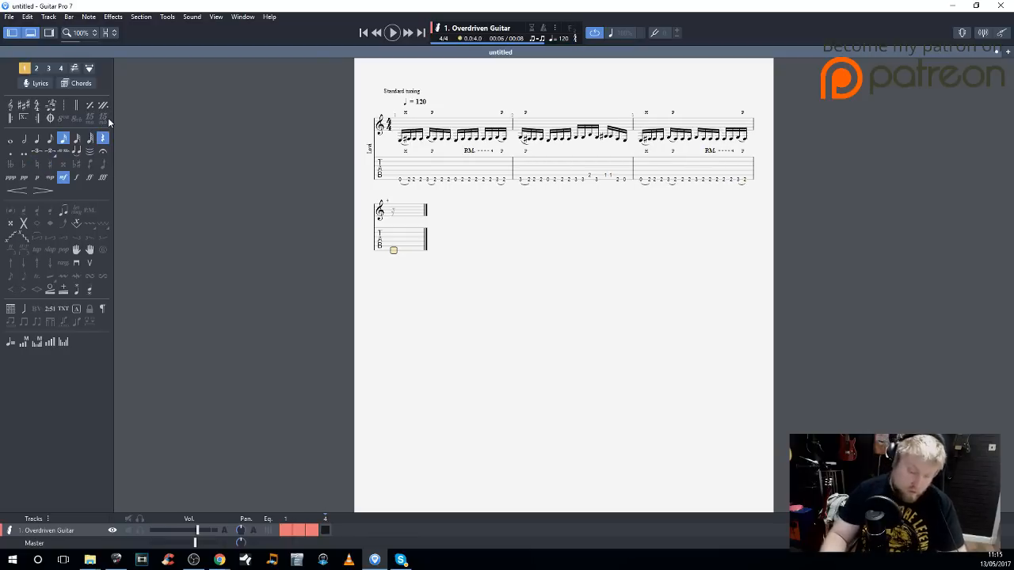
# Begin bar four with frets 3 and 2 on the lowest string, 2 on the fifth, 3 on the lowest, and 1, 1 on the fifth
pyautogui.press('3')
pyautogui.press('Right')
pyautogui.press('2')
pyautogui.press('Right')
pyautogui.press('3')
pyautogui.press('Right')
pyautogui.press('1')
pyautogui.press('Right')
pyautogui.press('1')
pyautogui.press('Right')
# Finish the second beat of bar four with a pull-off from fret 2 to 0 on the lowest string
pyautogui.press('Down')
pyautogui.press('2')
pyautogui.press('Right')
pyautogui.press('0')
pyautogui.press('Left')
pyautogui.press('h')
pyautogui.press('Right')
pyautogui.press('Right')
# Start beat three of bar four with frets 2, 3 and 0 on the lowest string, linked by a hammer-on and a pull-off
pyautogui.press('2')
pyautogui.press('Right')
pyautogui.press('3')
pyautogui.press('Right')
pyautogui.press('0')
pyautogui.press('Left')
pyautogui.press('Left')
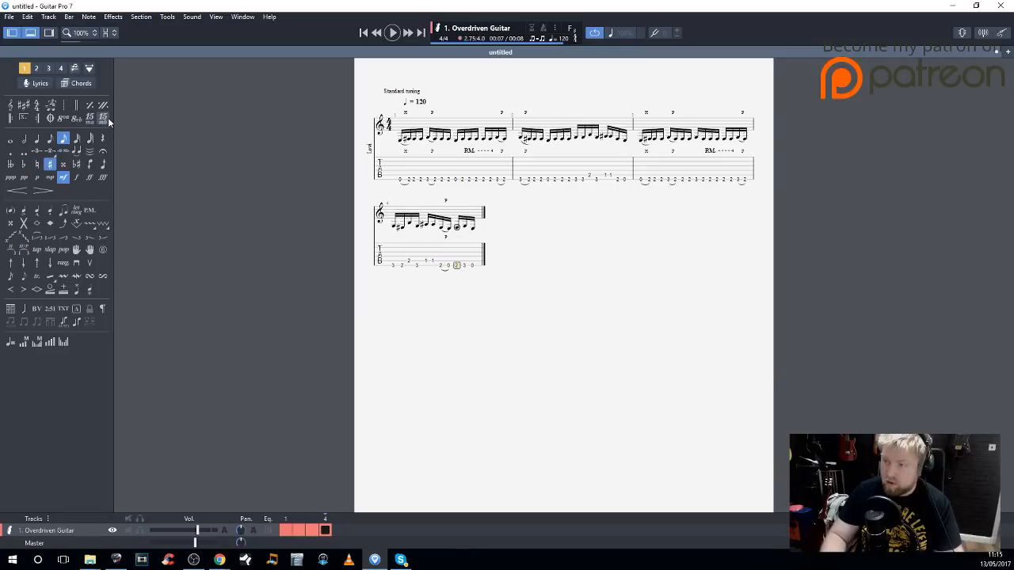
pyautogui.press('h')
pyautogui.press('Right')
pyautogui.press('h')
pyautogui.press('Right')
pyautogui.press('Right')
# Add frets 2 and 3 on the lowest string across beats three and four, joined by a hammer-on
pyautogui.press('2')
pyautogui.press('Right')
pyautogui.press('3')
pyautogui.press('Left')
pyautogui.press('h')
pyautogui.press('Right')
pyautogui.press('Right')
# Complete bar four with fret 2 on the fifth string and a pull-off from fret 3 to 0 on the lowest string
pyautogui.press('Up')
pyautogui.press('2')
pyautogui.press('Right')
pyautogui.press('Down')
pyautogui.press('3')
pyautogui.press('Right')
pyautogui.press('0')
pyautogui.press('Left')
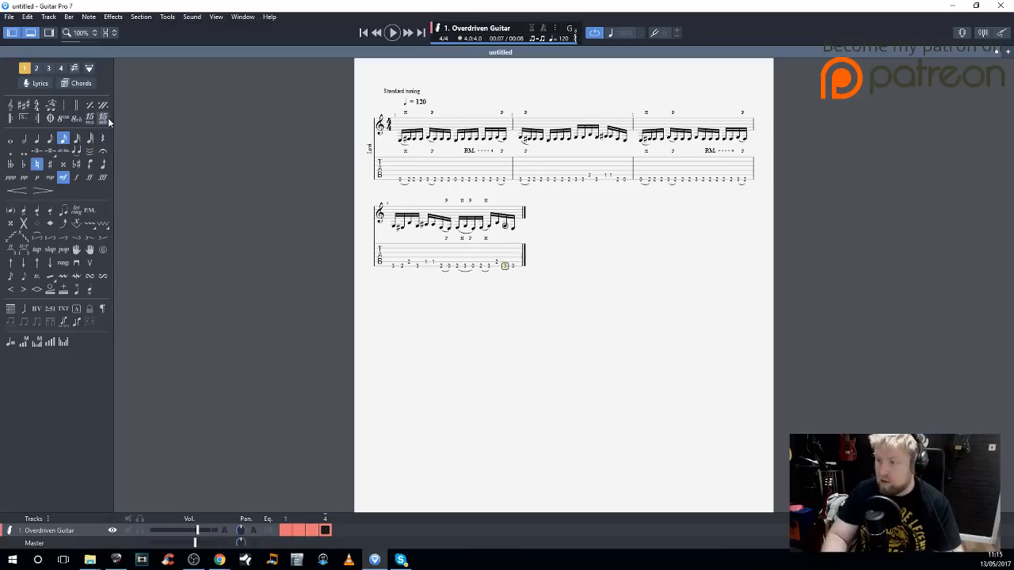
pyautogui.press('h')
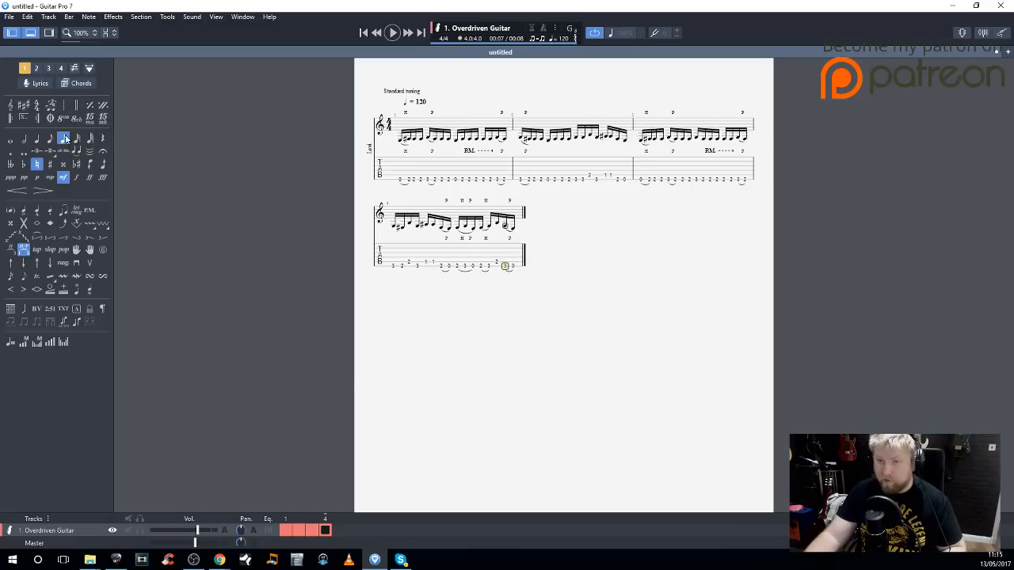
# In design mode, arrange the bars two per system and stretch the second system to the full page width
pyautogui.click(89, 69)
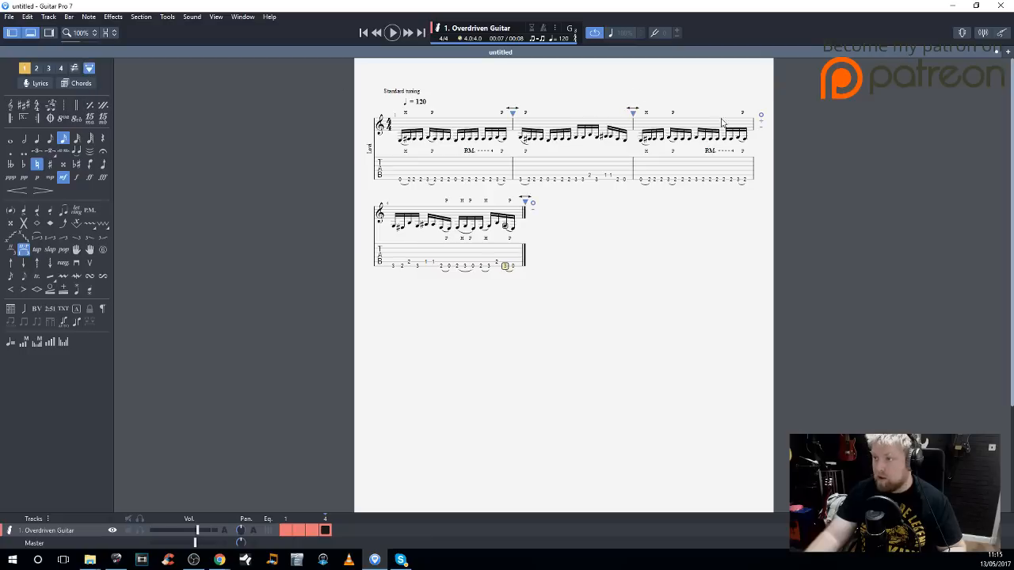
pyautogui.click(760, 132)
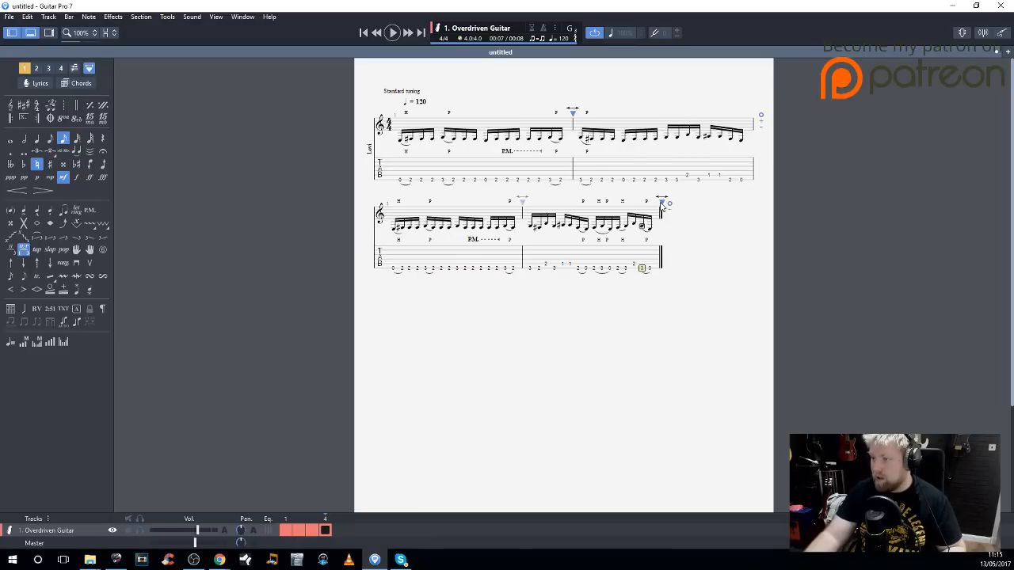
pyautogui.moveTo(659, 204); pyautogui.dragTo(839, 221)
# Play back the riff, stop it during bar three, and delete all four bars from the score
pyautogui.press('space')
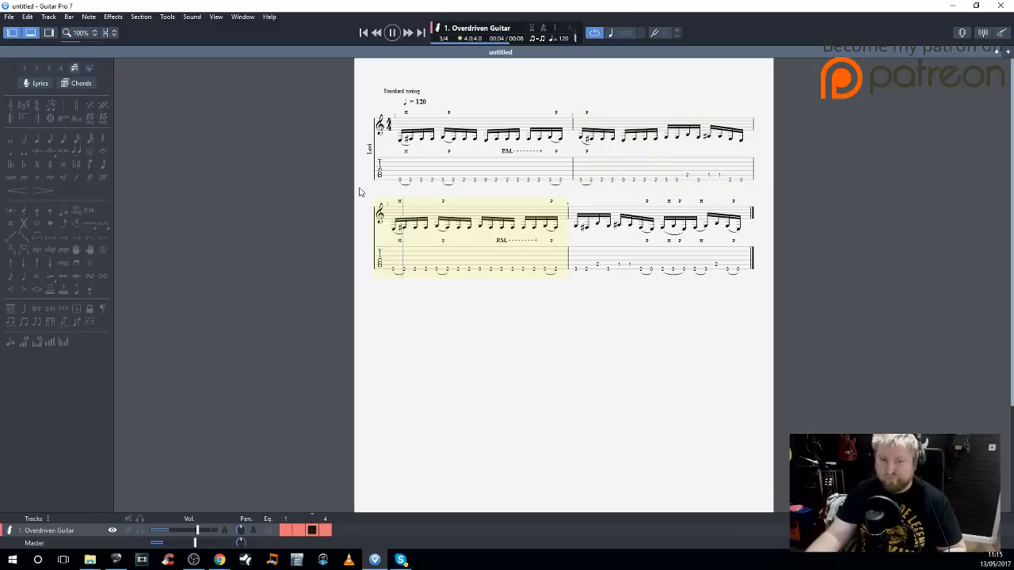
pyautogui.press('space')
pyautogui.moveTo(401, 182); pyautogui.dragTo(749, 267)
pyautogui.hotkey('ctrl', 'Delete')
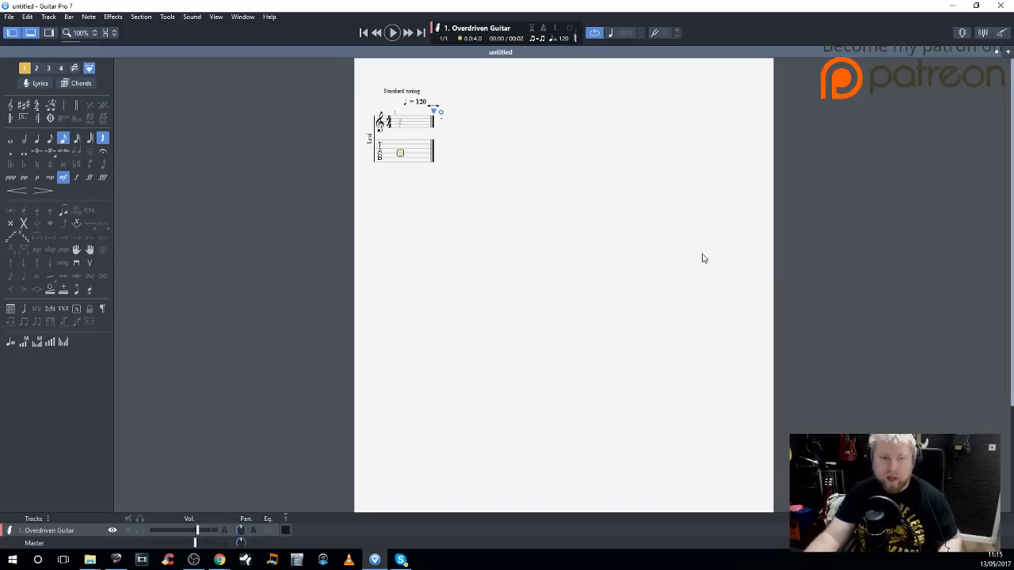